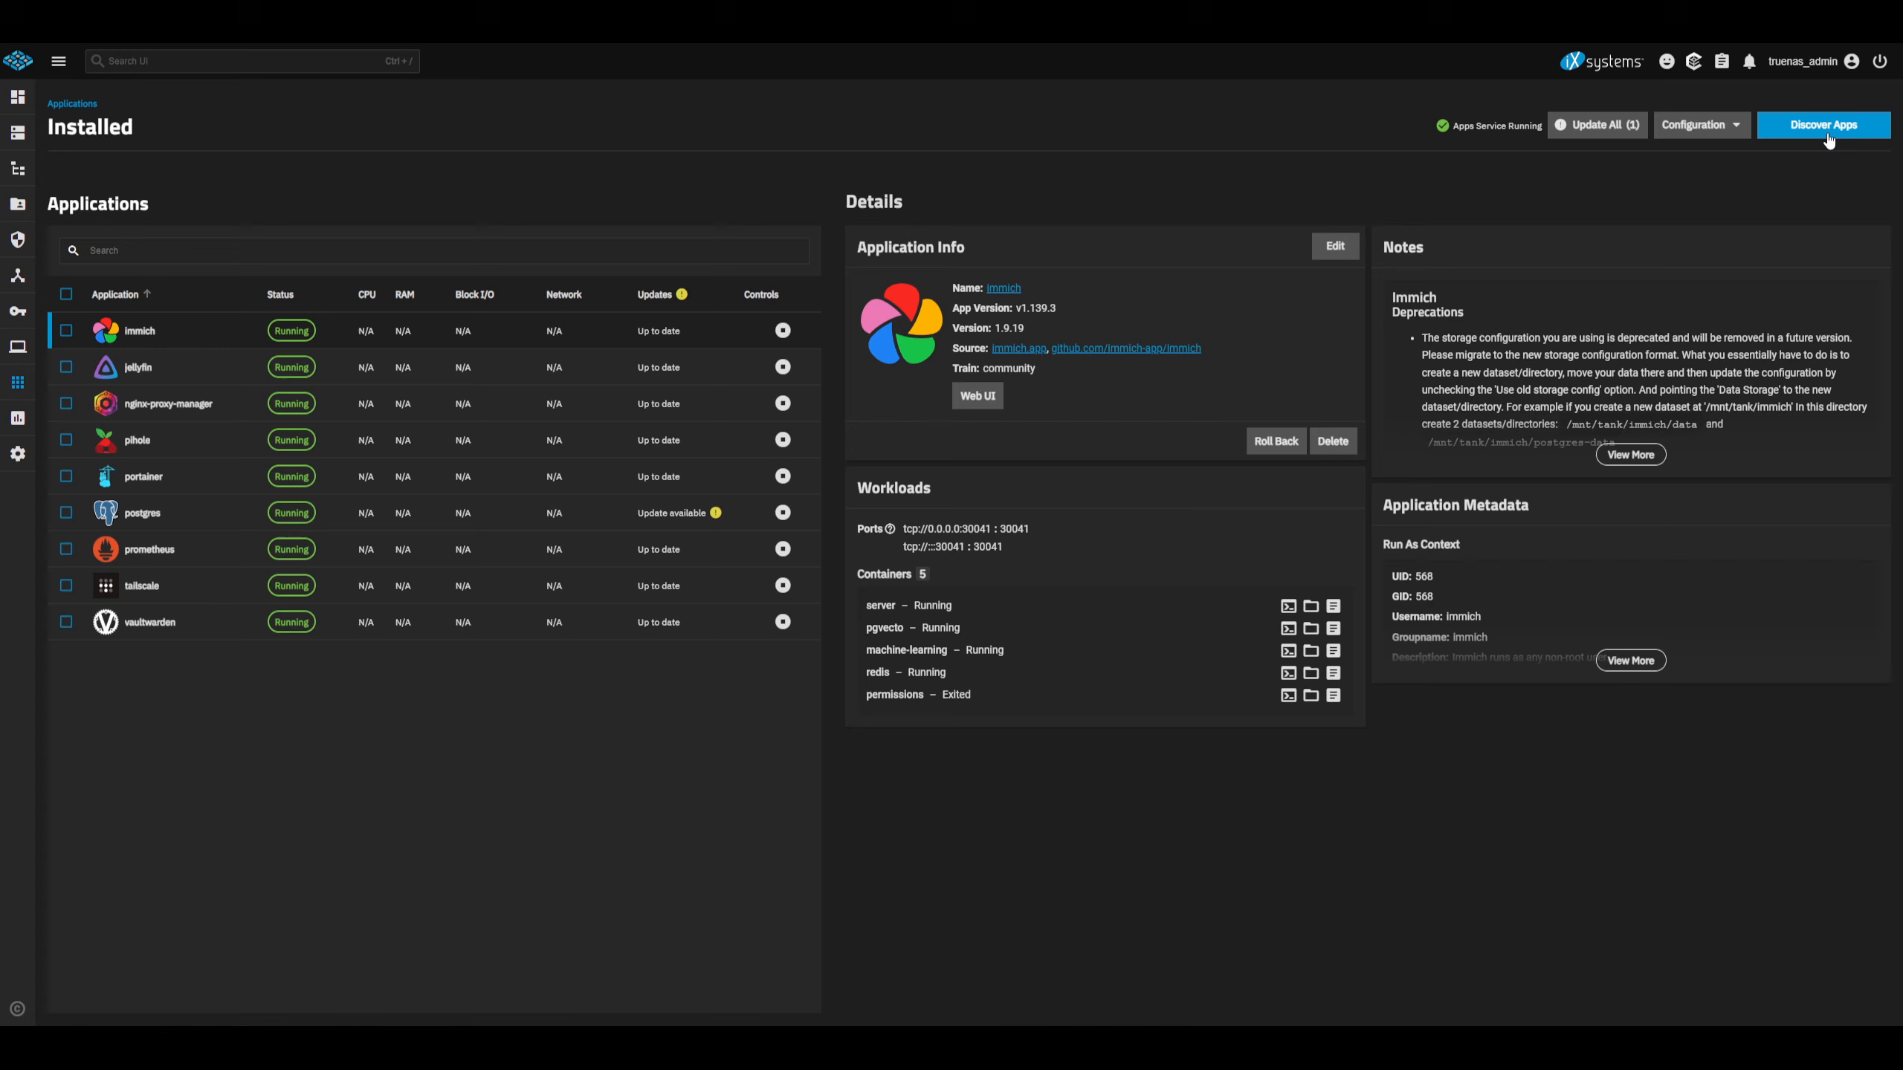
Open the Grafana app's web UI from the installed TrueNAS applications.
{"action": "left_click", "coordinate": [1823, 125]}
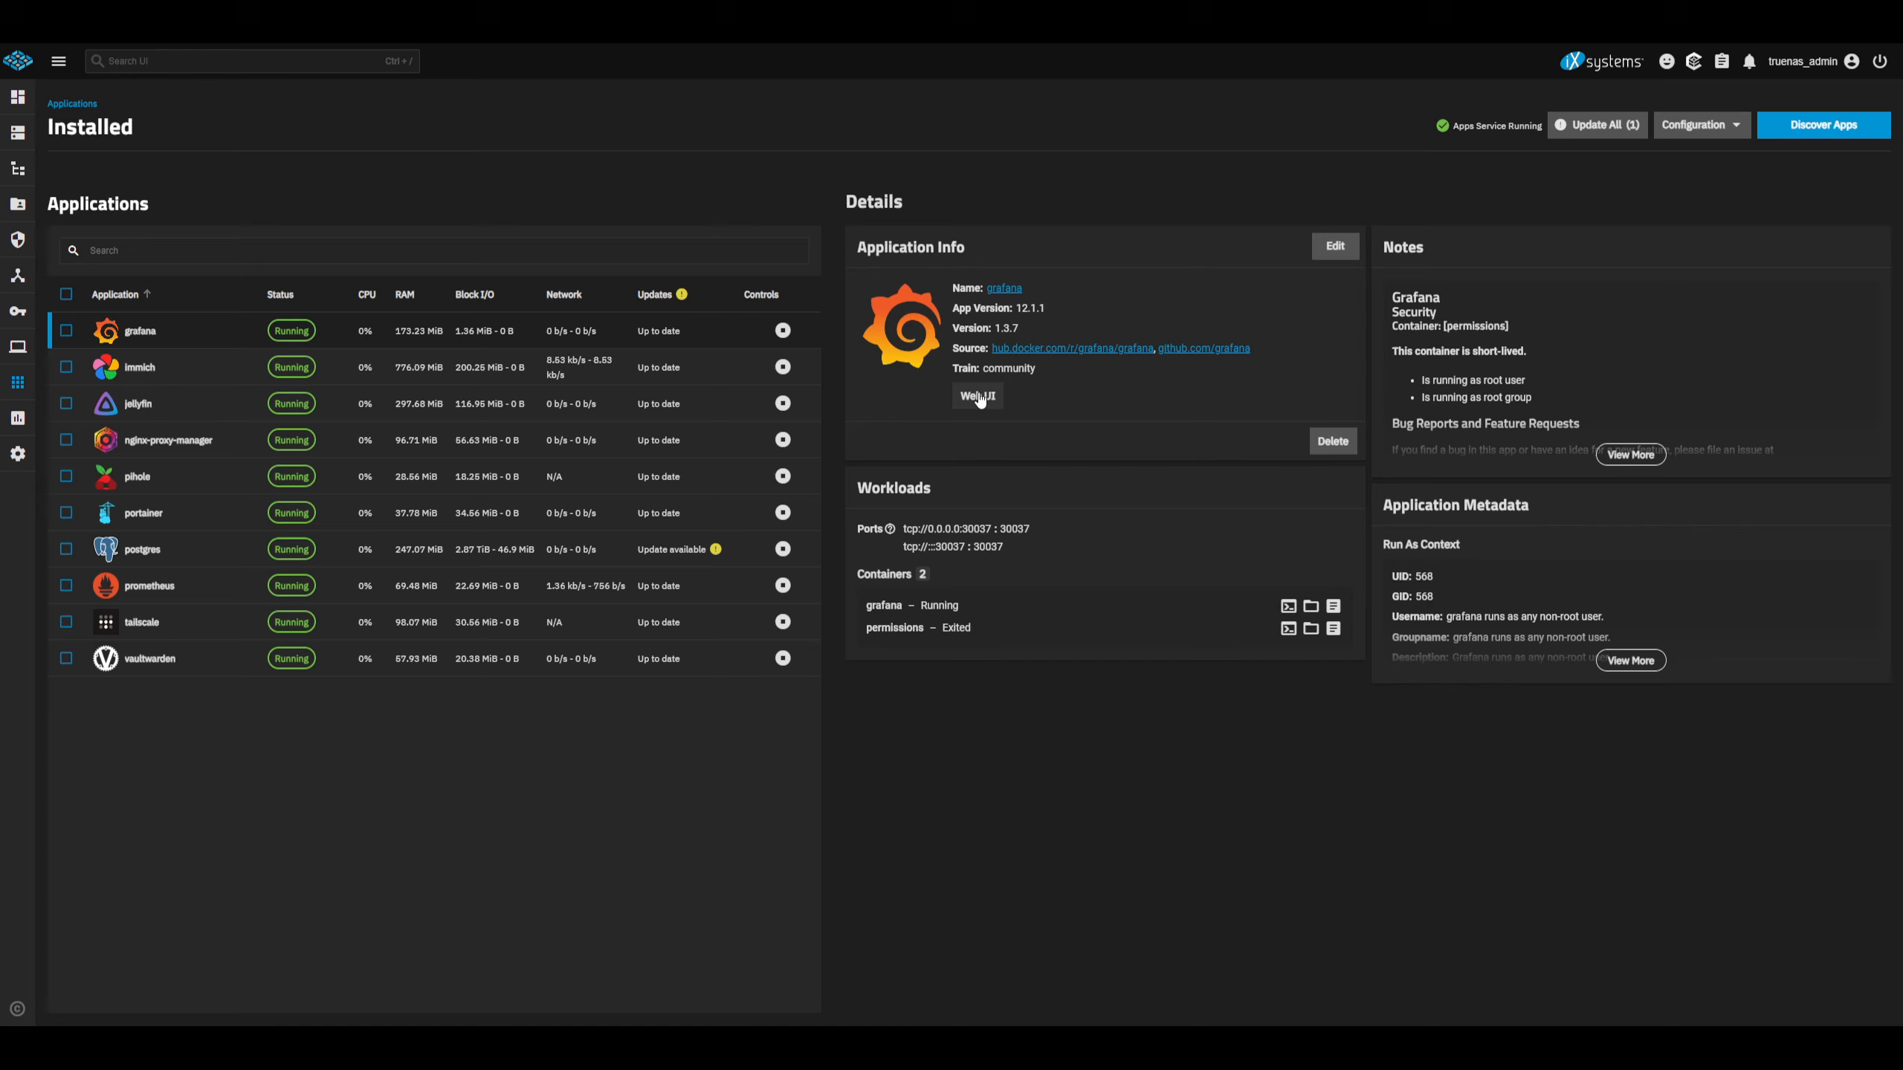
{"action": "left_click", "coordinate": [977, 397]}
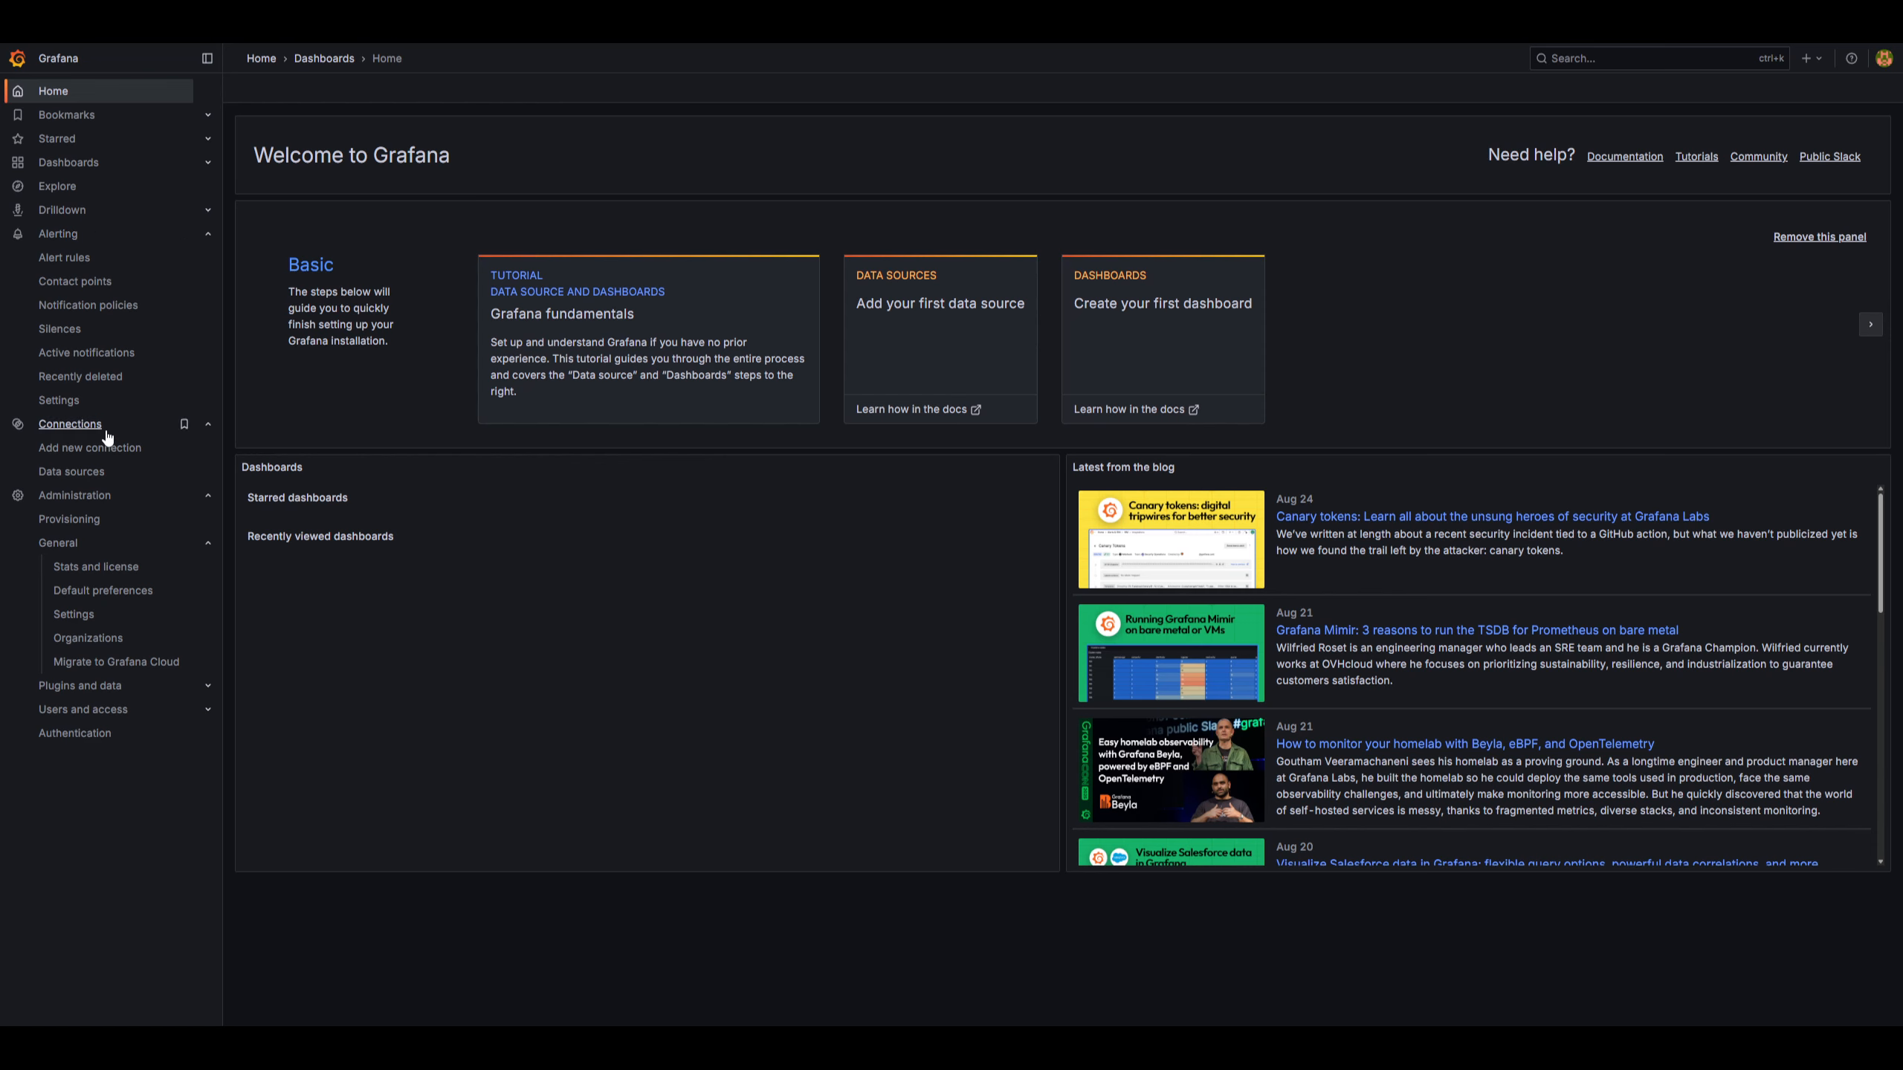
Start adding a new Prometheus data source from the data sources page.
{"action": "left_click", "coordinate": [79, 471]}
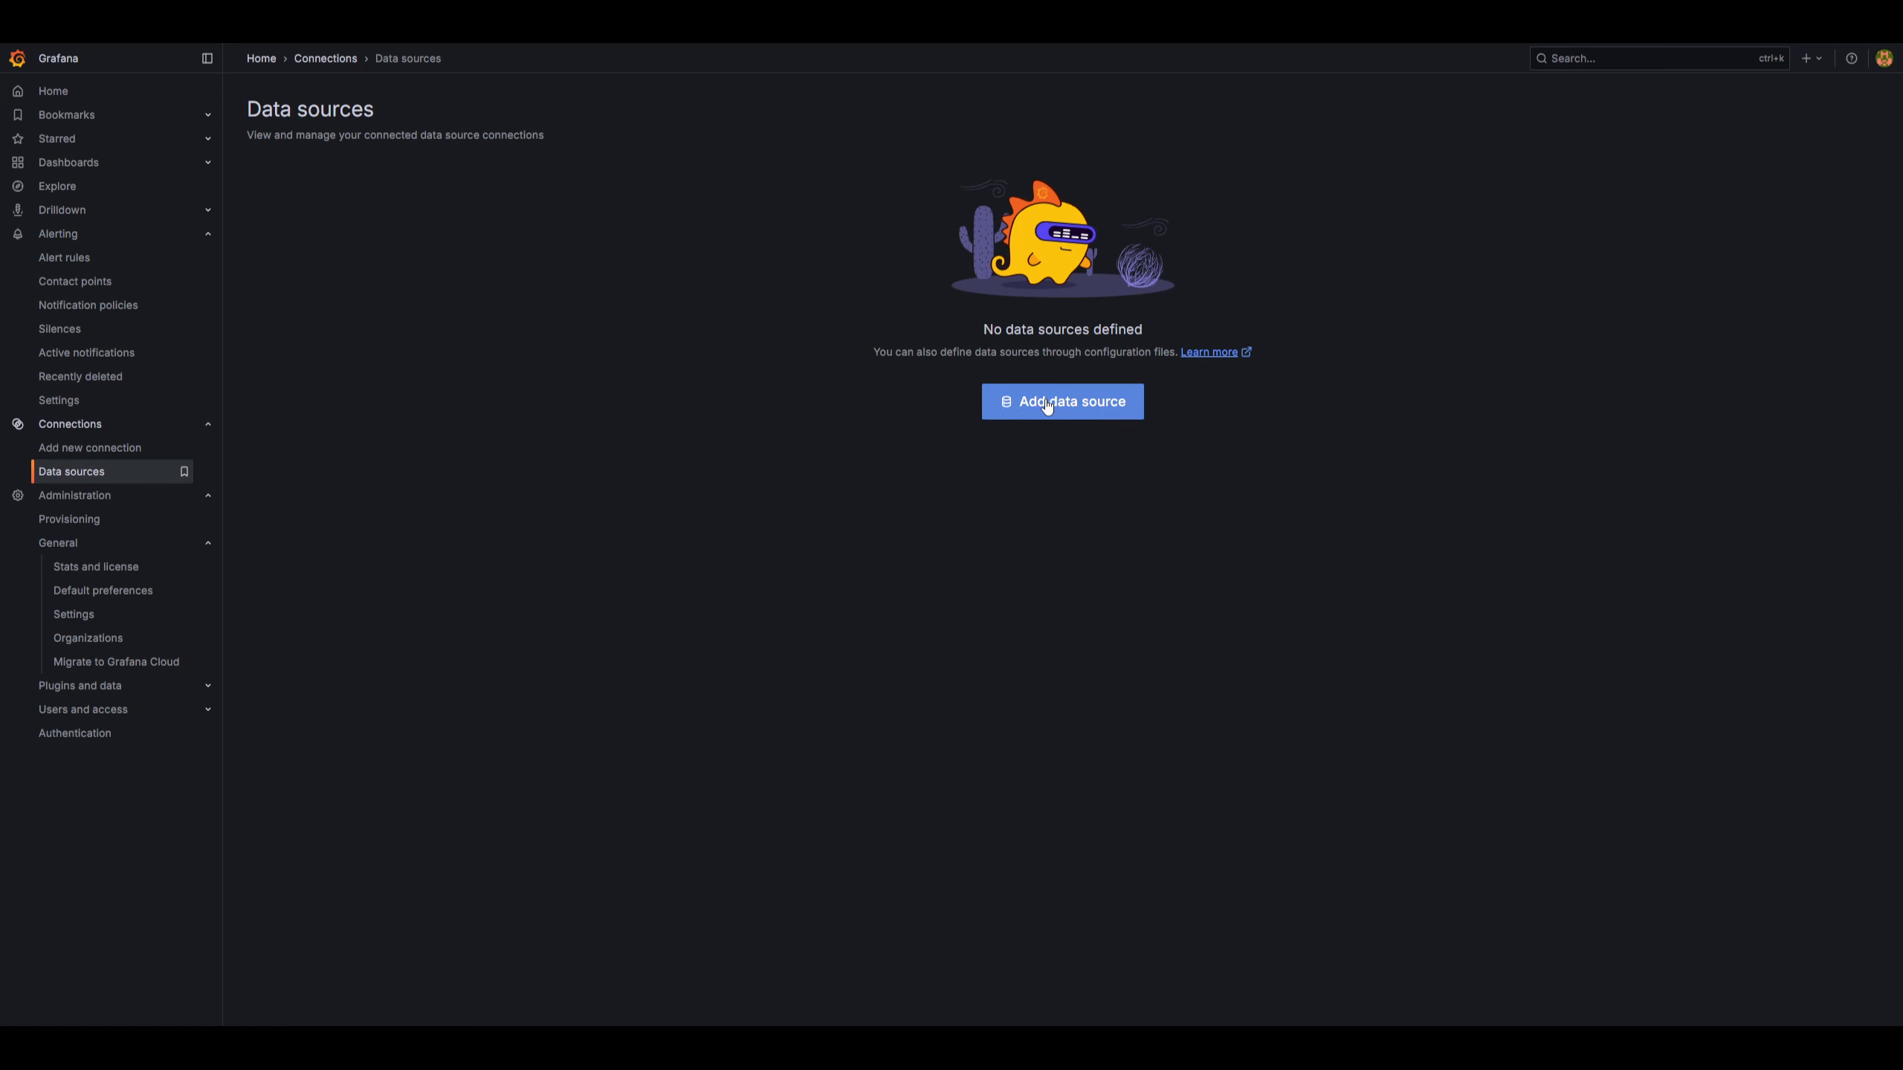
{"action": "left_click", "coordinate": [1047, 406]}
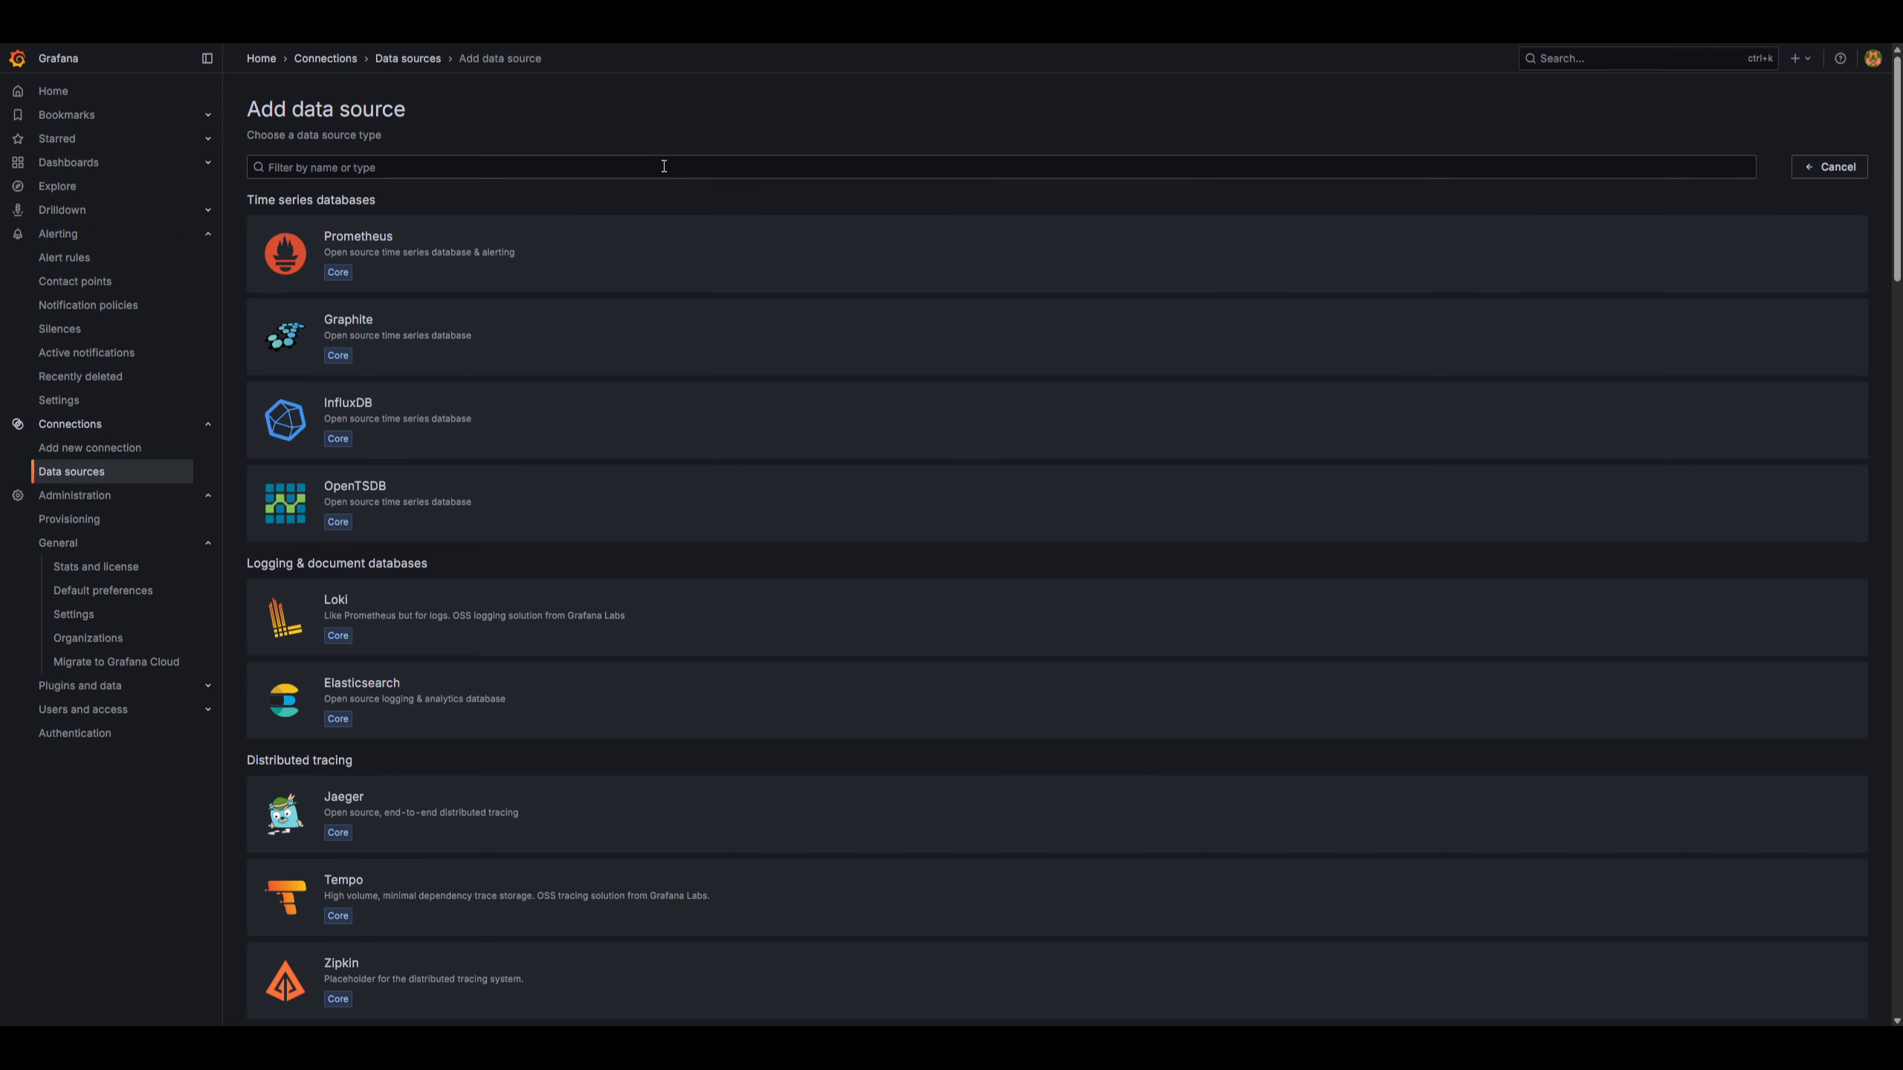
{"action": "left_click", "coordinate": [694, 267]}
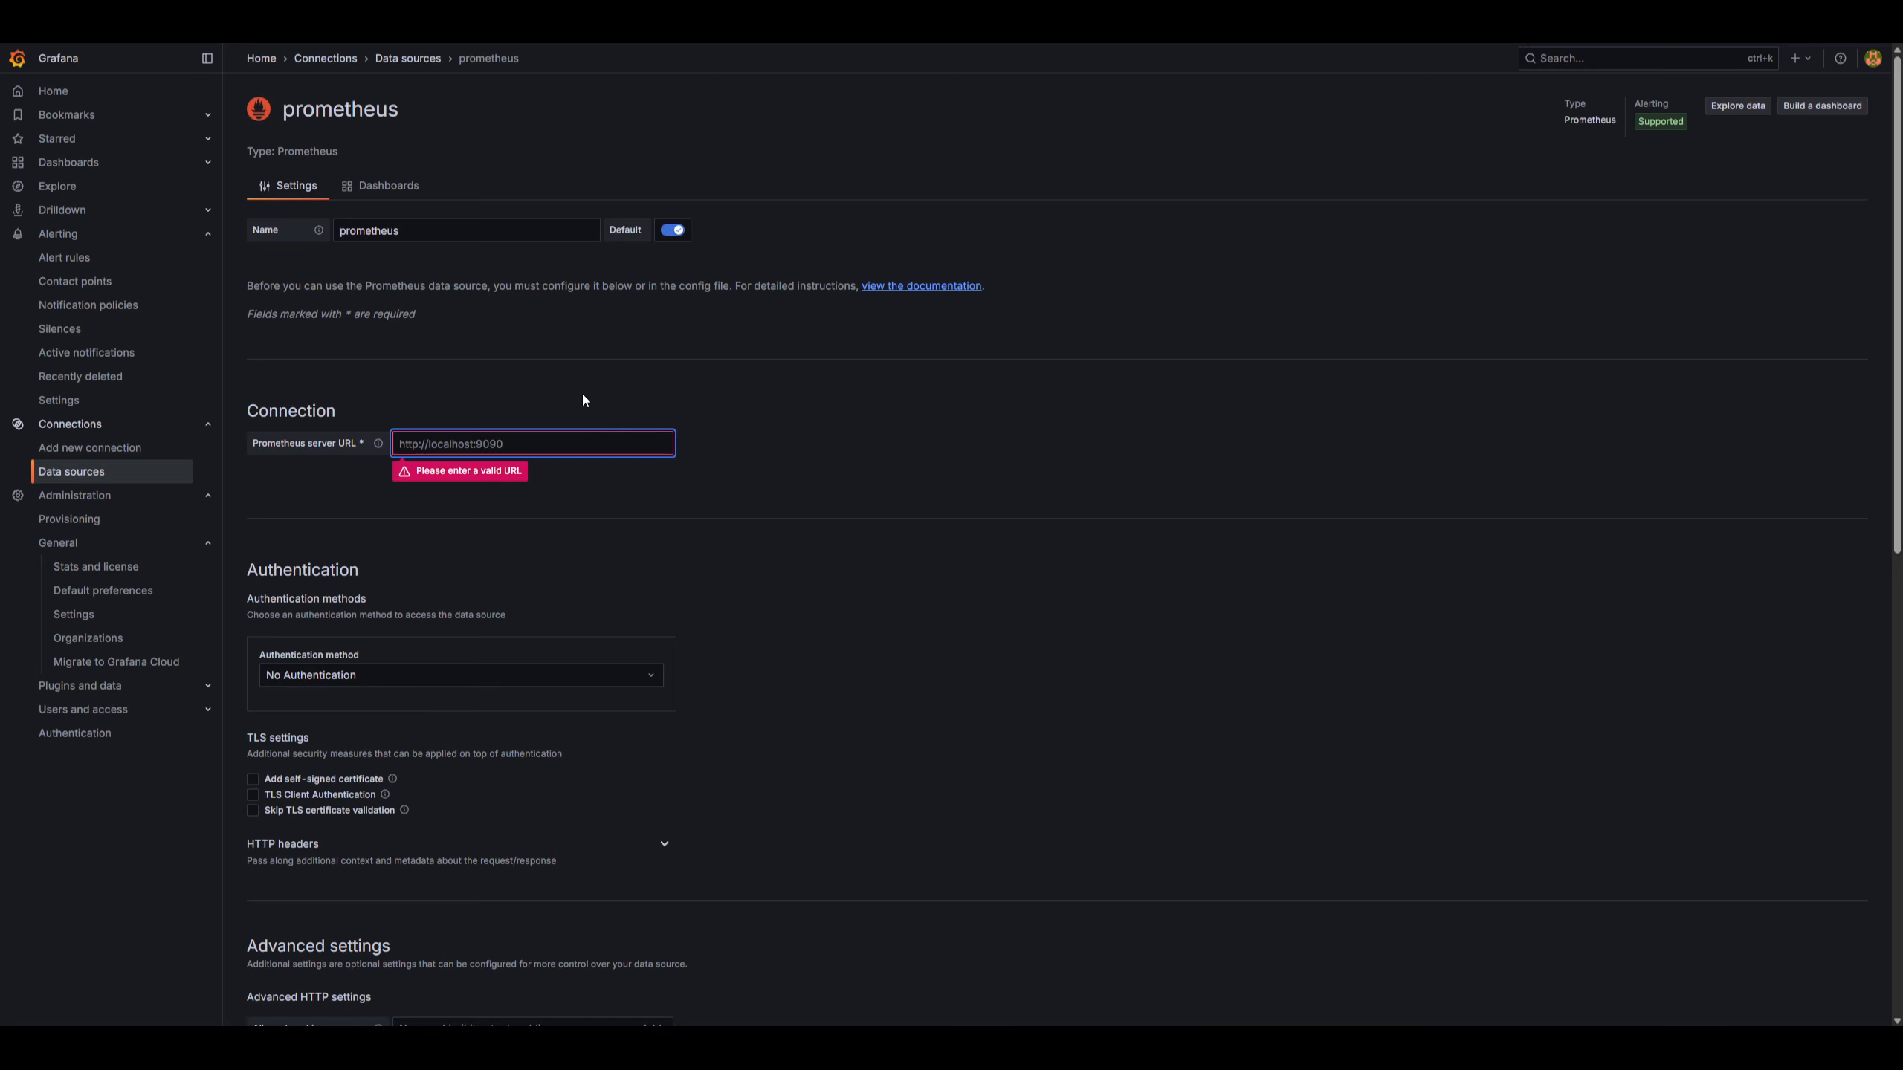
{"action": "type", "text": "http://192.168.0.53:30104"}
{"action": "left_click", "coordinate": [727, 441]}
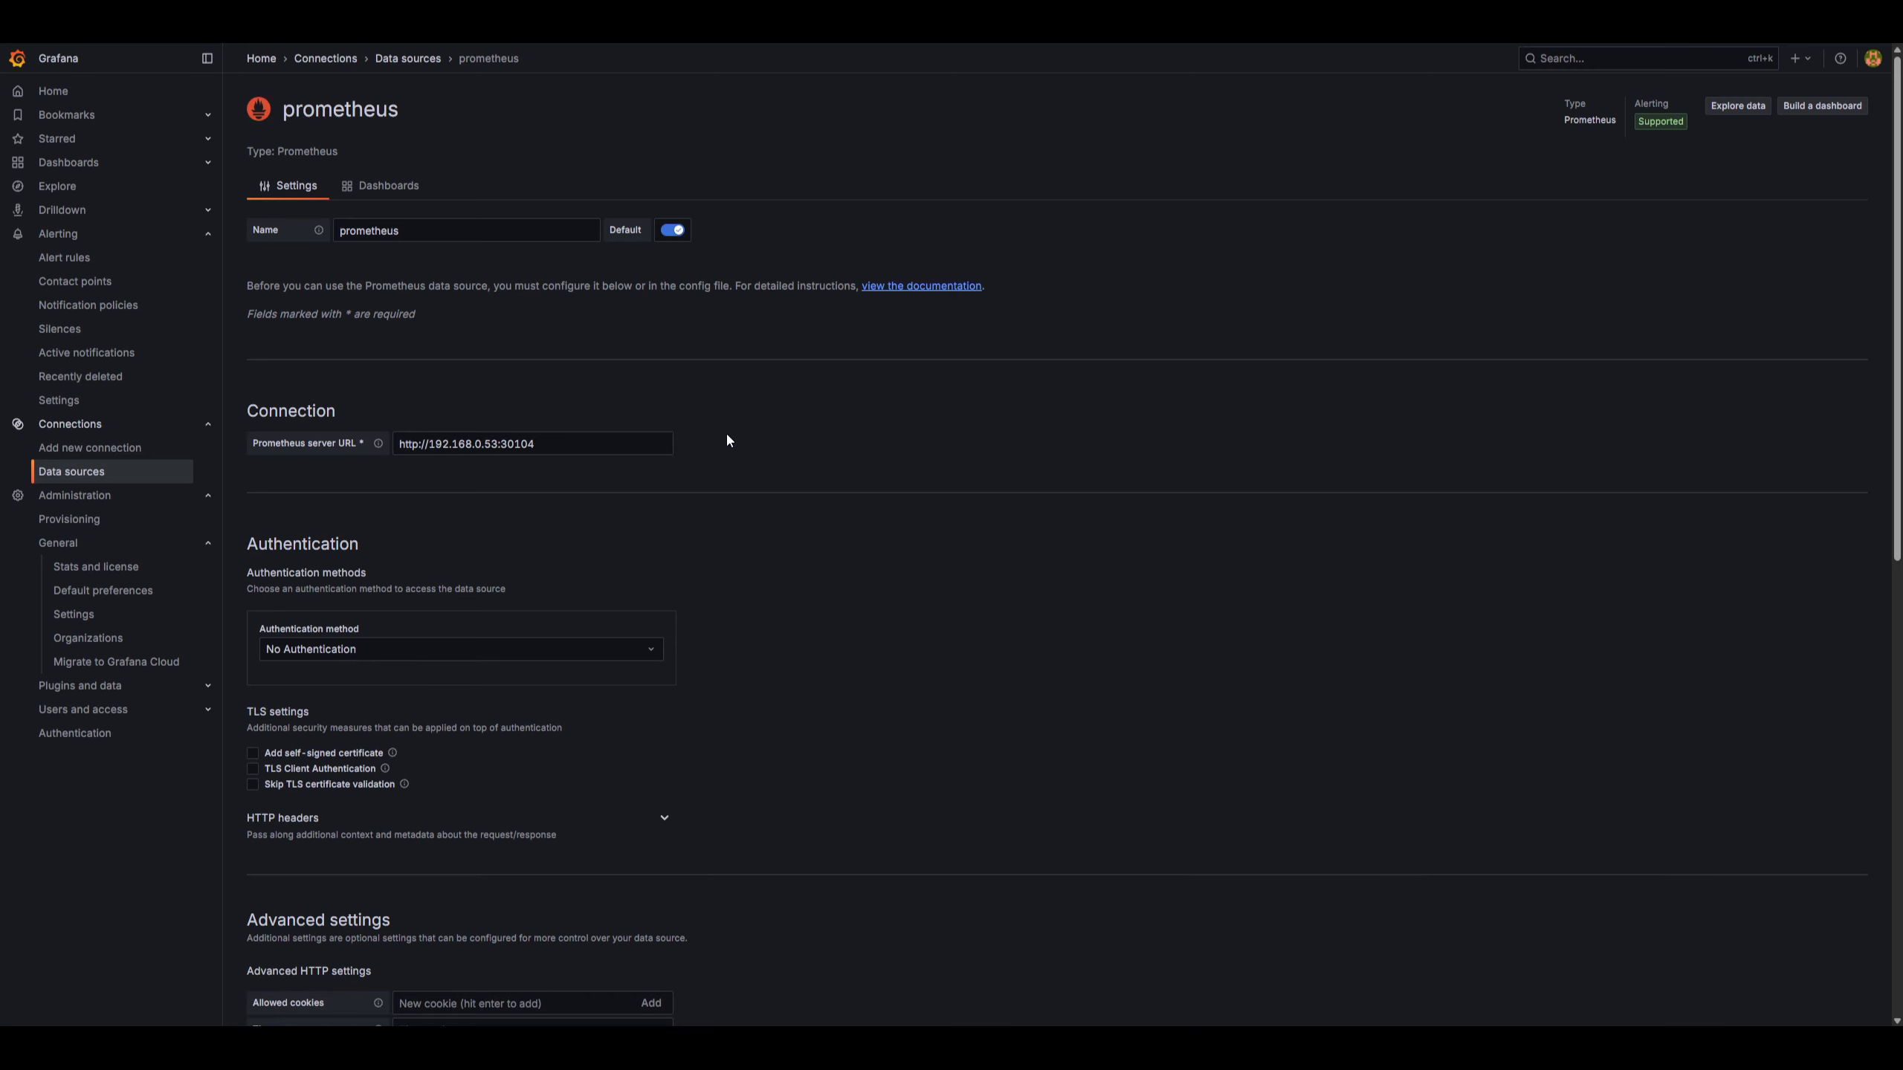
{"action": "scroll", "coordinate": [727, 441], "scroll_direction": "down", "scroll_amount": 10}
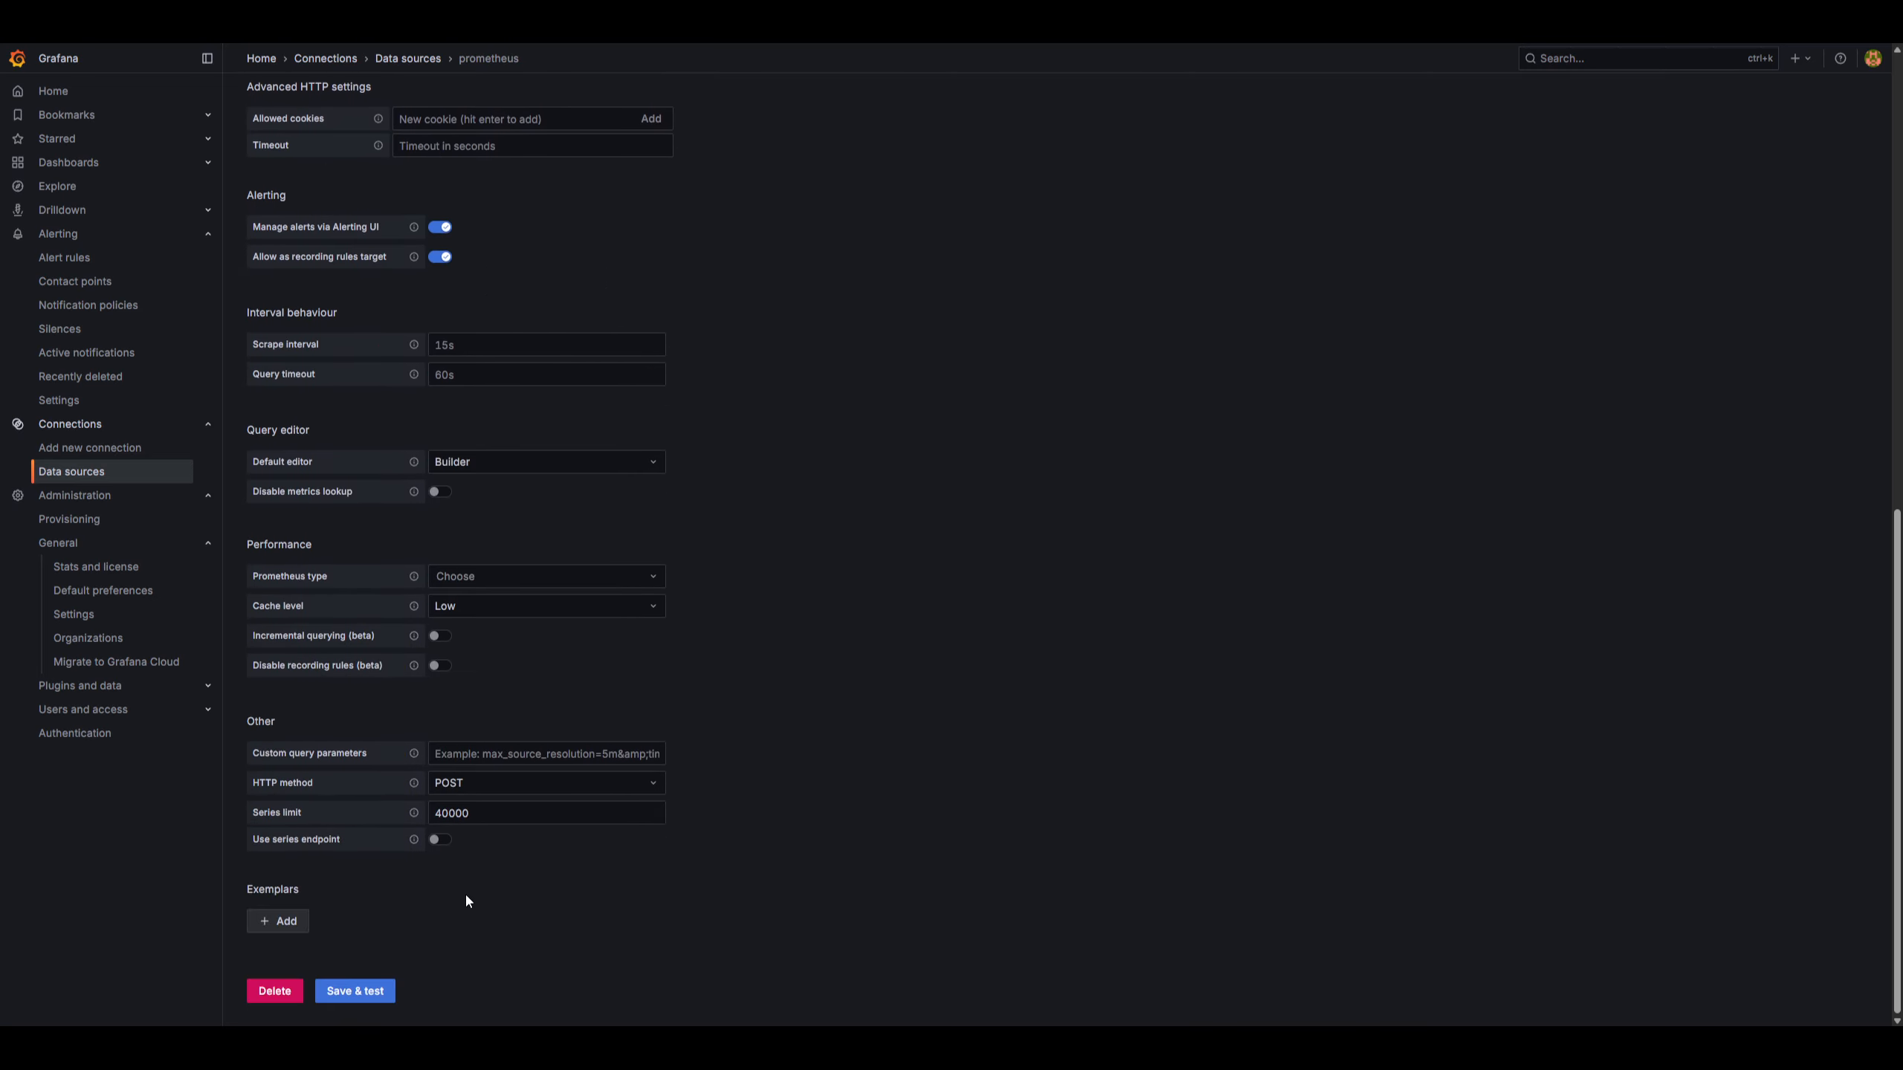
{"action": "left_click", "coordinate": [346, 990]}
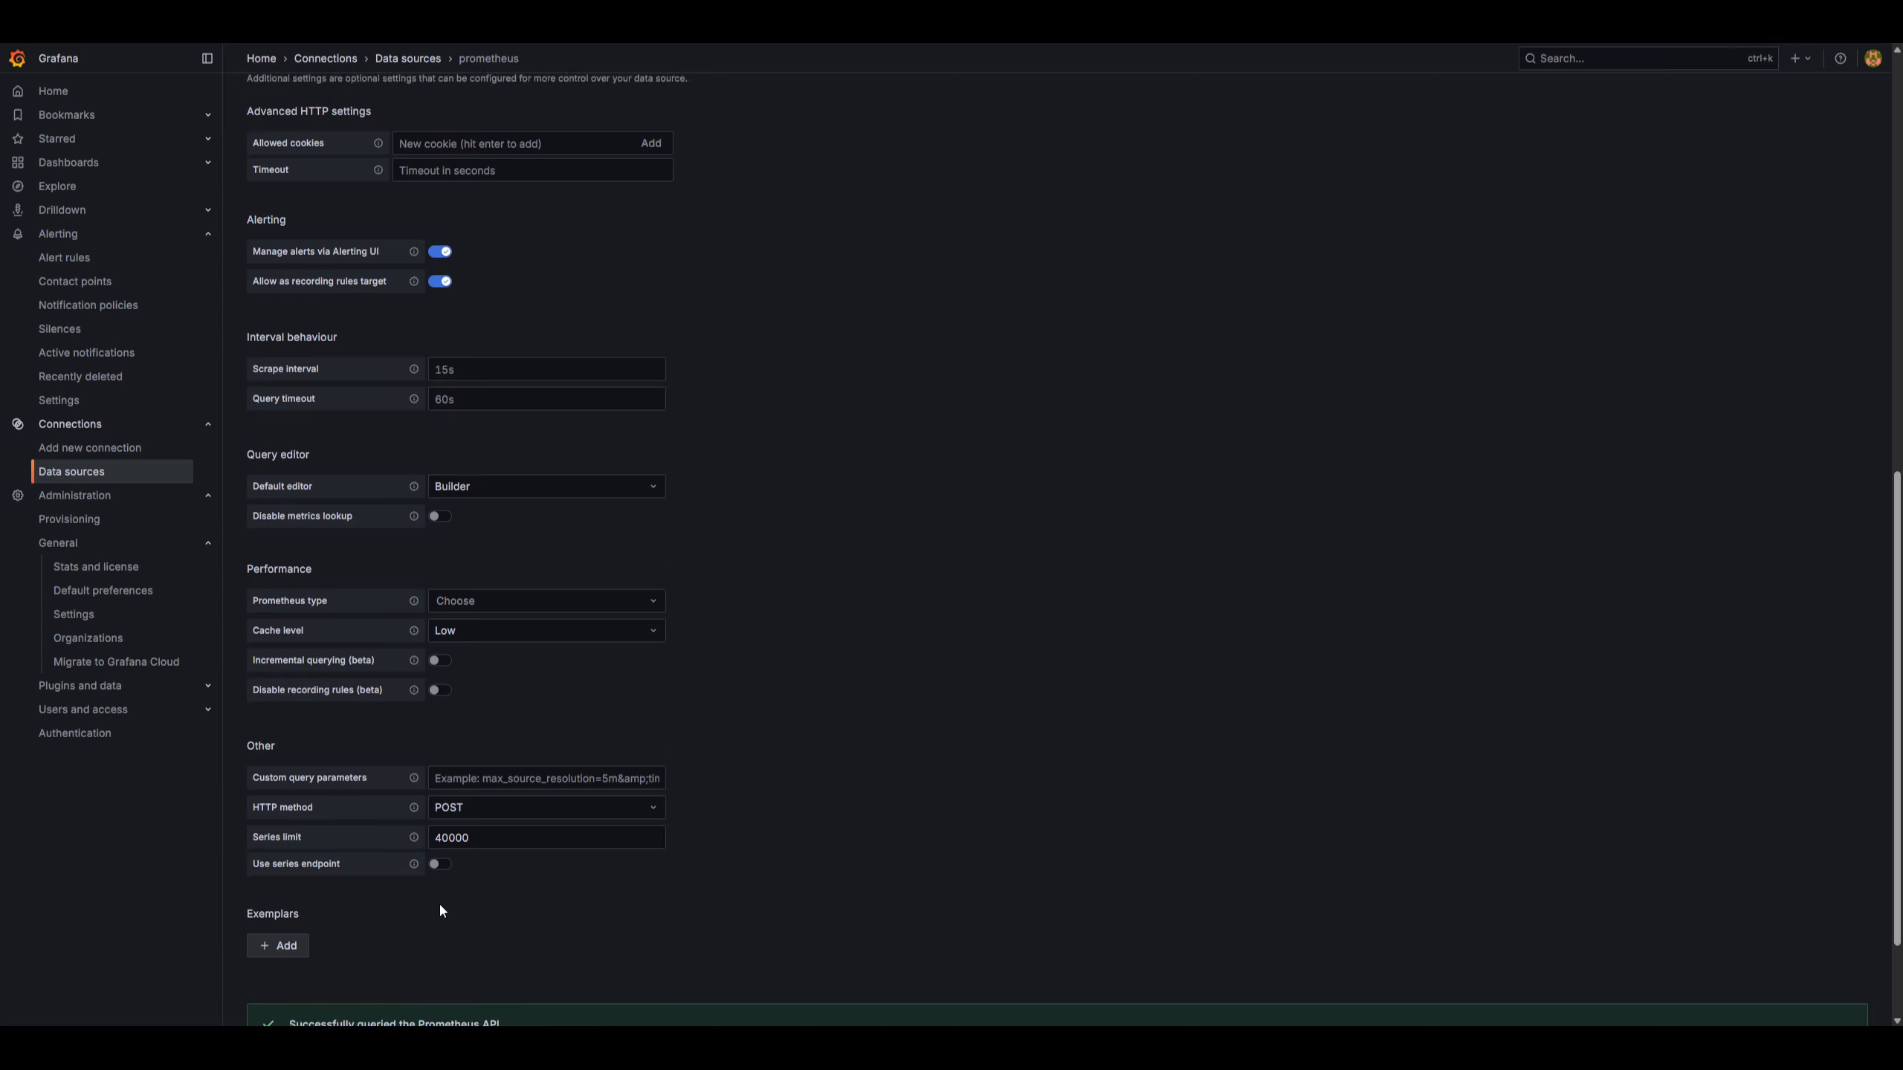
{"action": "scroll", "coordinate": [426, 863], "scroll_direction": "down", "scroll_amount": 2}
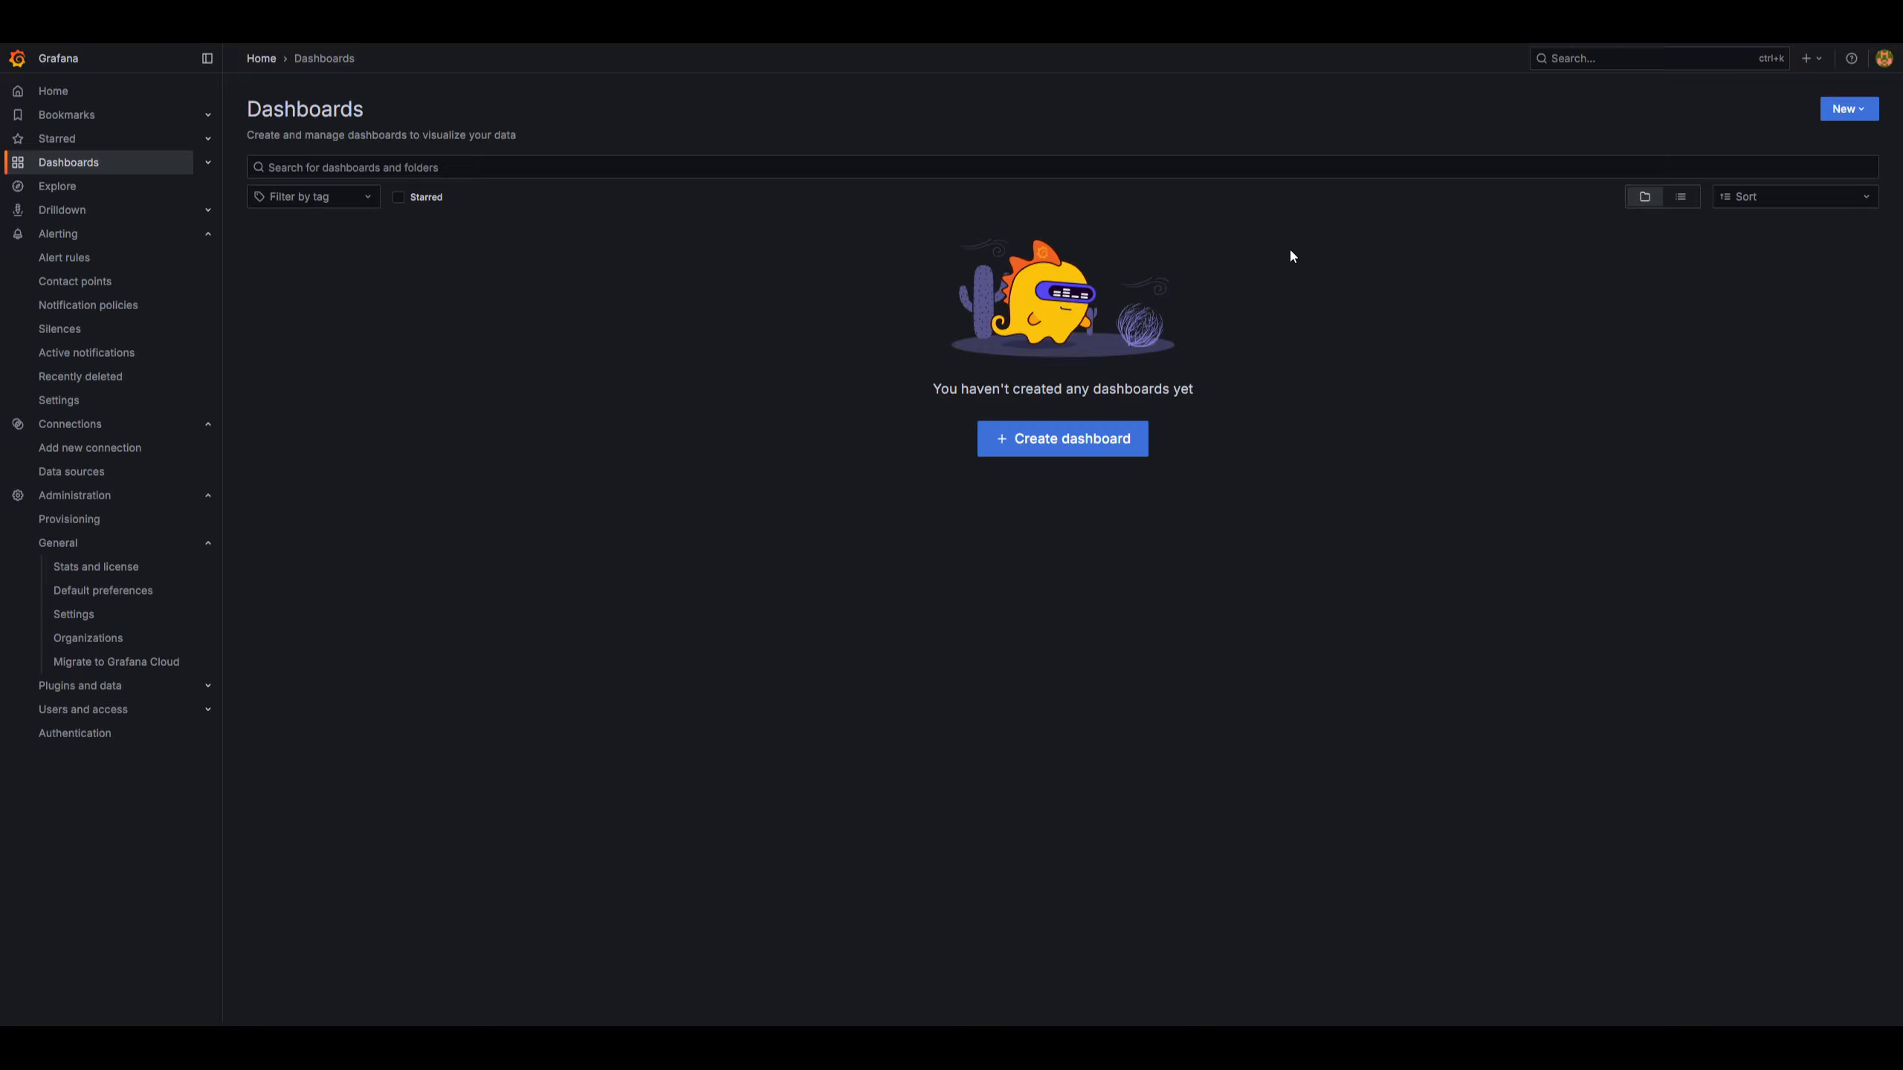
Create a new dashboard folder named Immich.
{"action": "left_click", "coordinate": [1850, 108]}
{"action": "left_click", "coordinate": [1813, 170]}
{"action": "left_click", "coordinate": [1573, 133]}
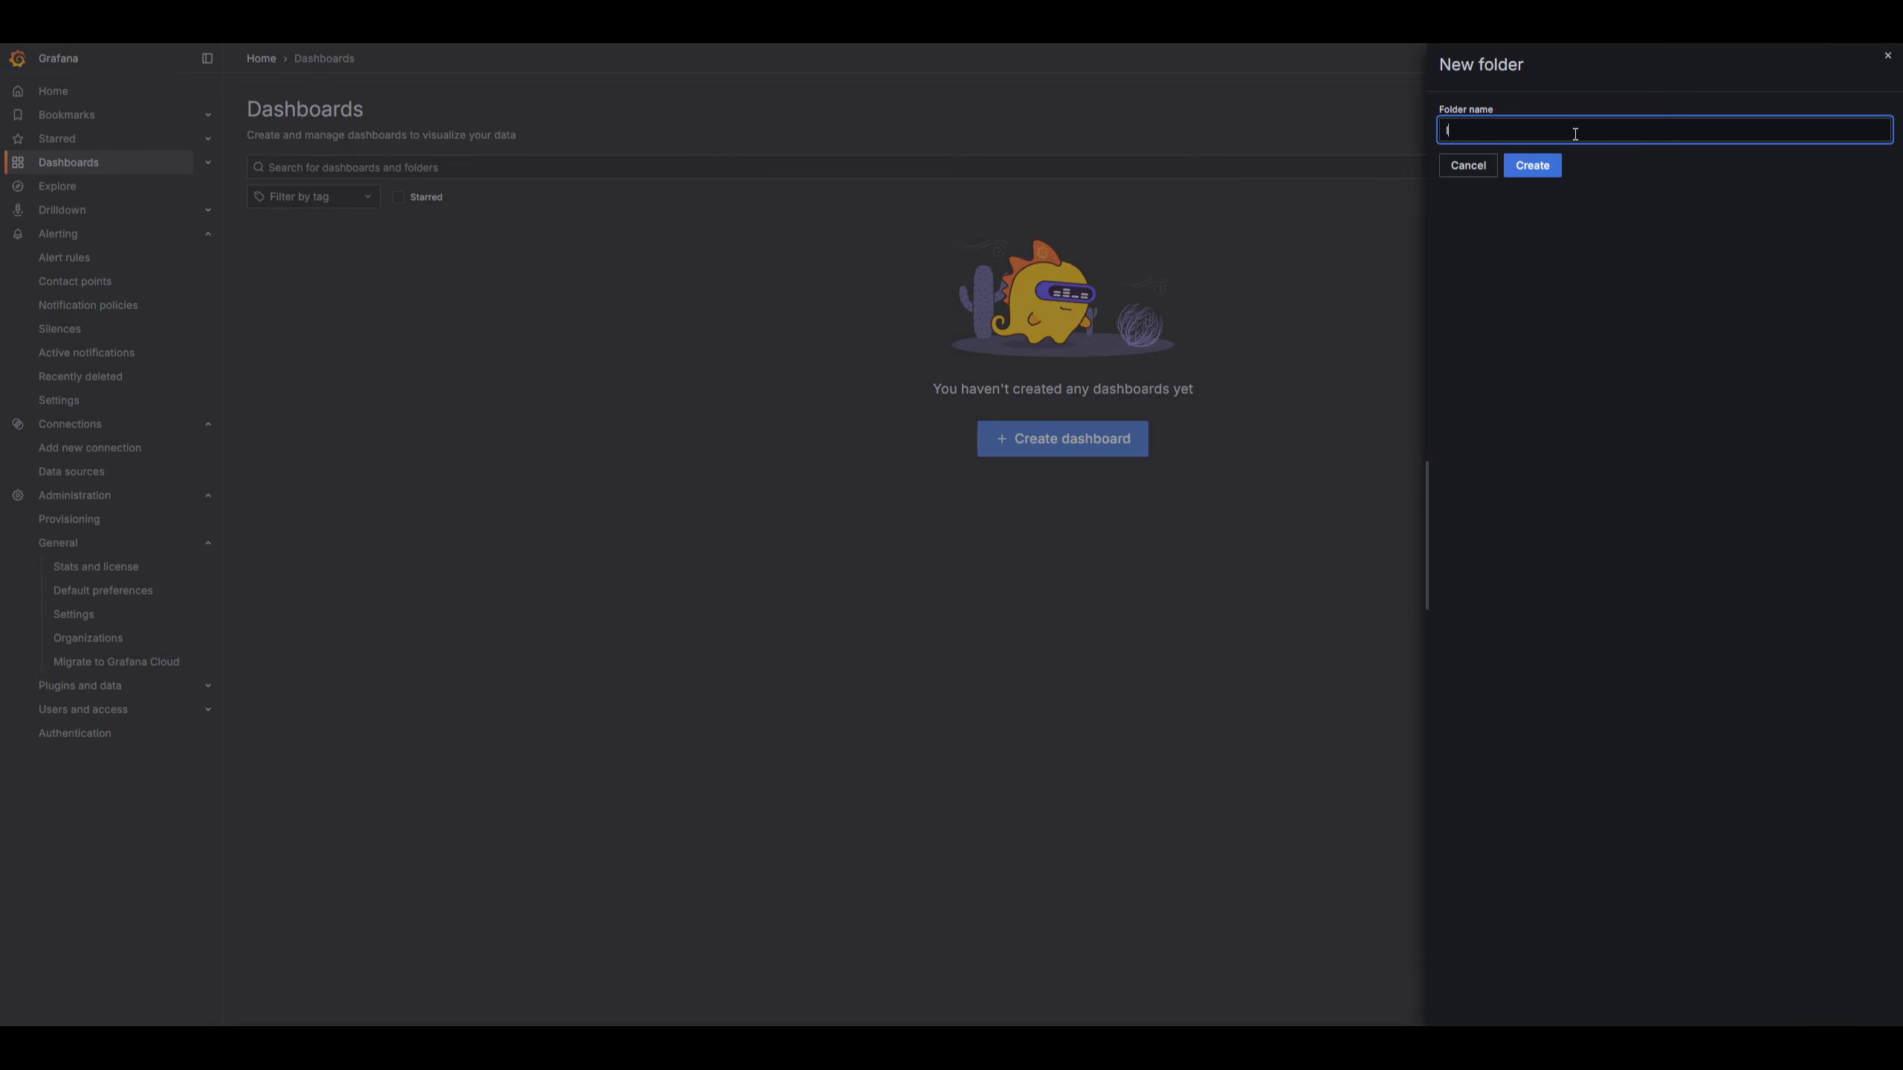
{"action": "type", "text": "Immich"}
{"action": "key", "text": "Return"}
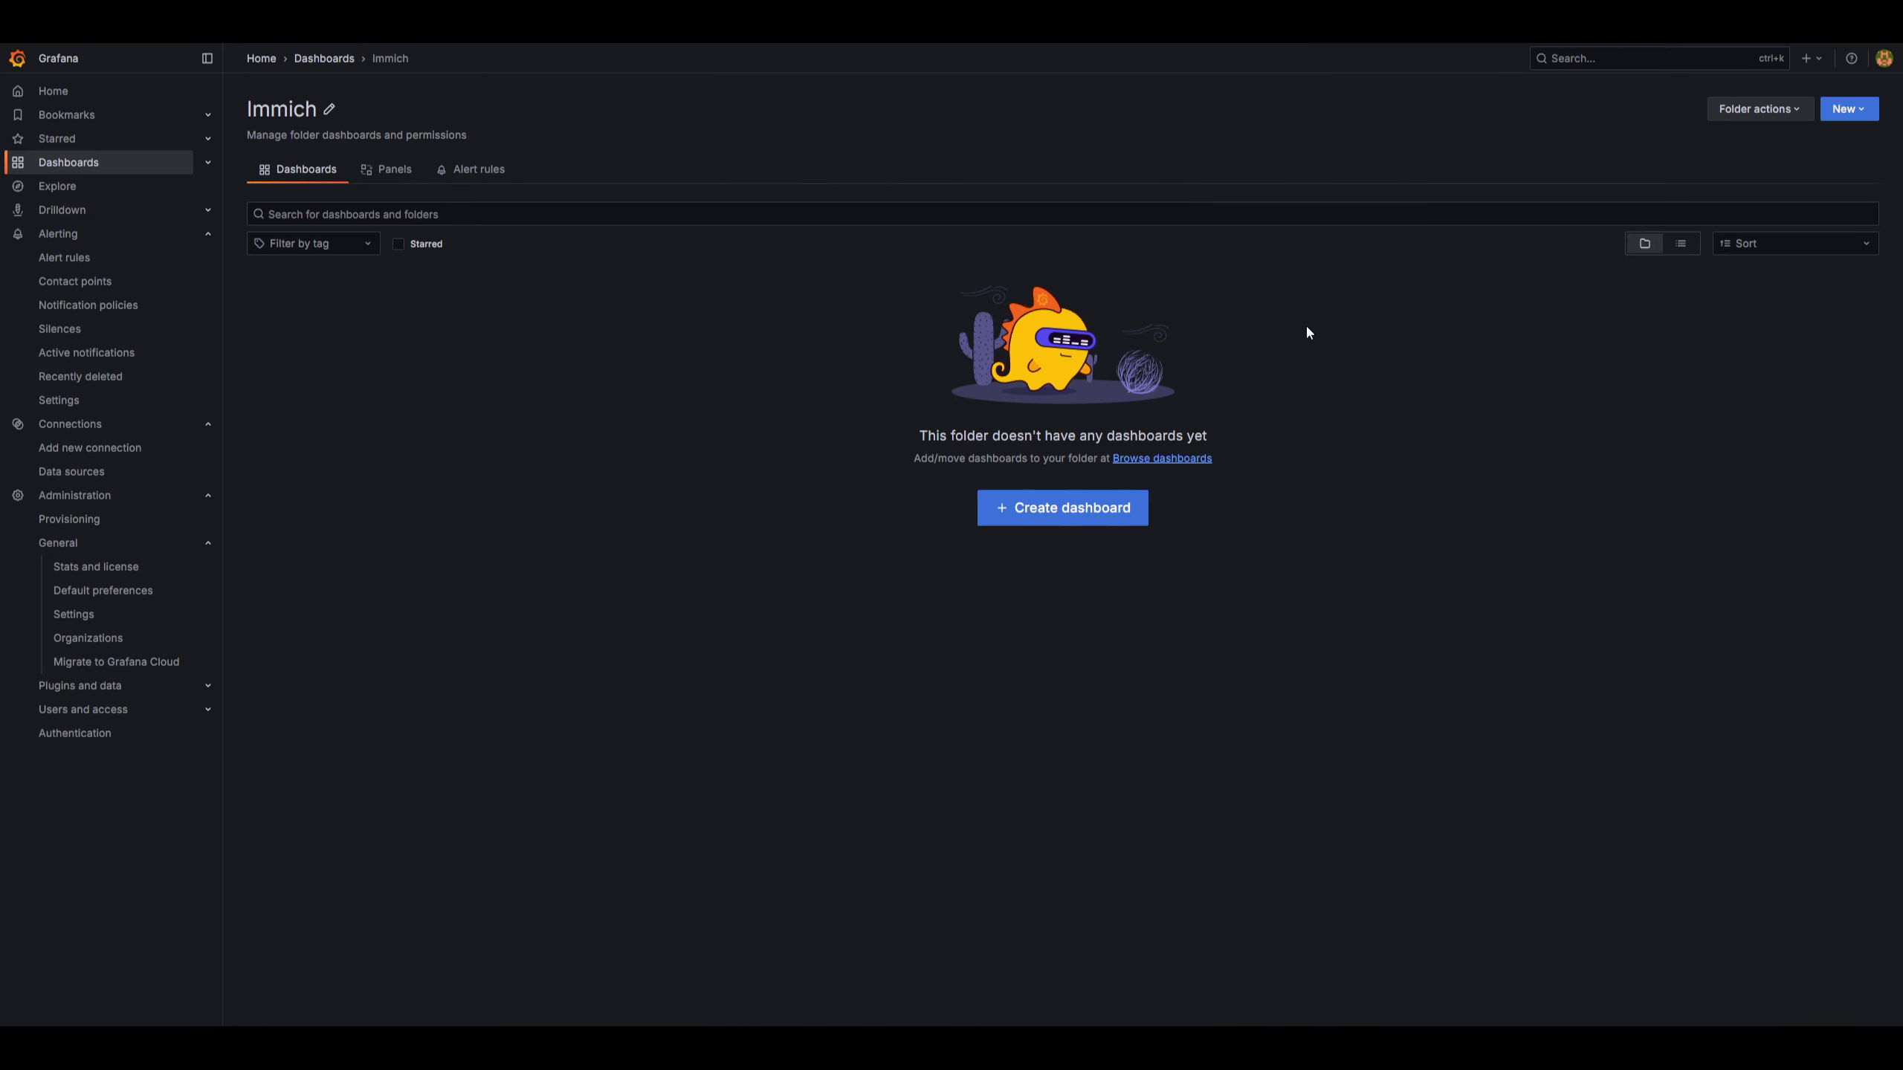
Create a dashboard in the folder and add a visualization using the prometheus data source.
{"action": "left_click", "coordinate": [1050, 514]}
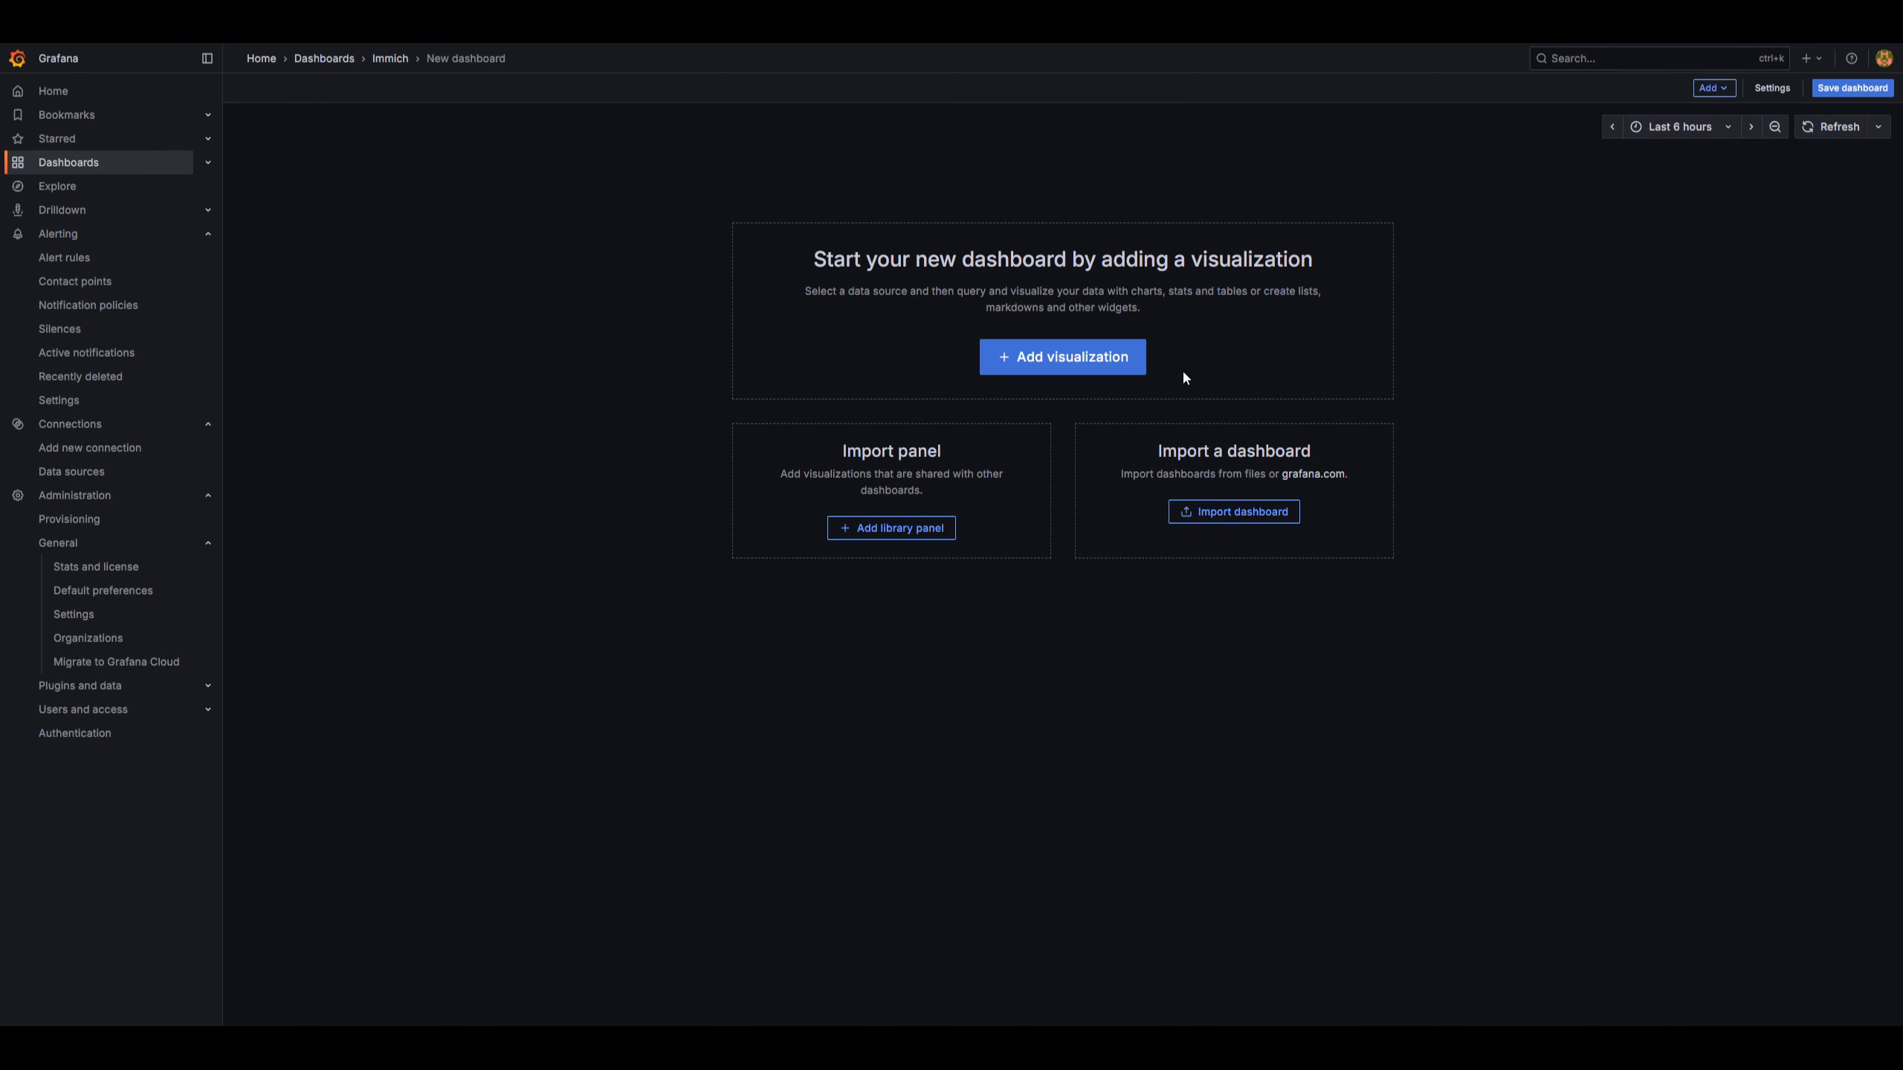
{"action": "left_click", "coordinate": [1036, 368]}
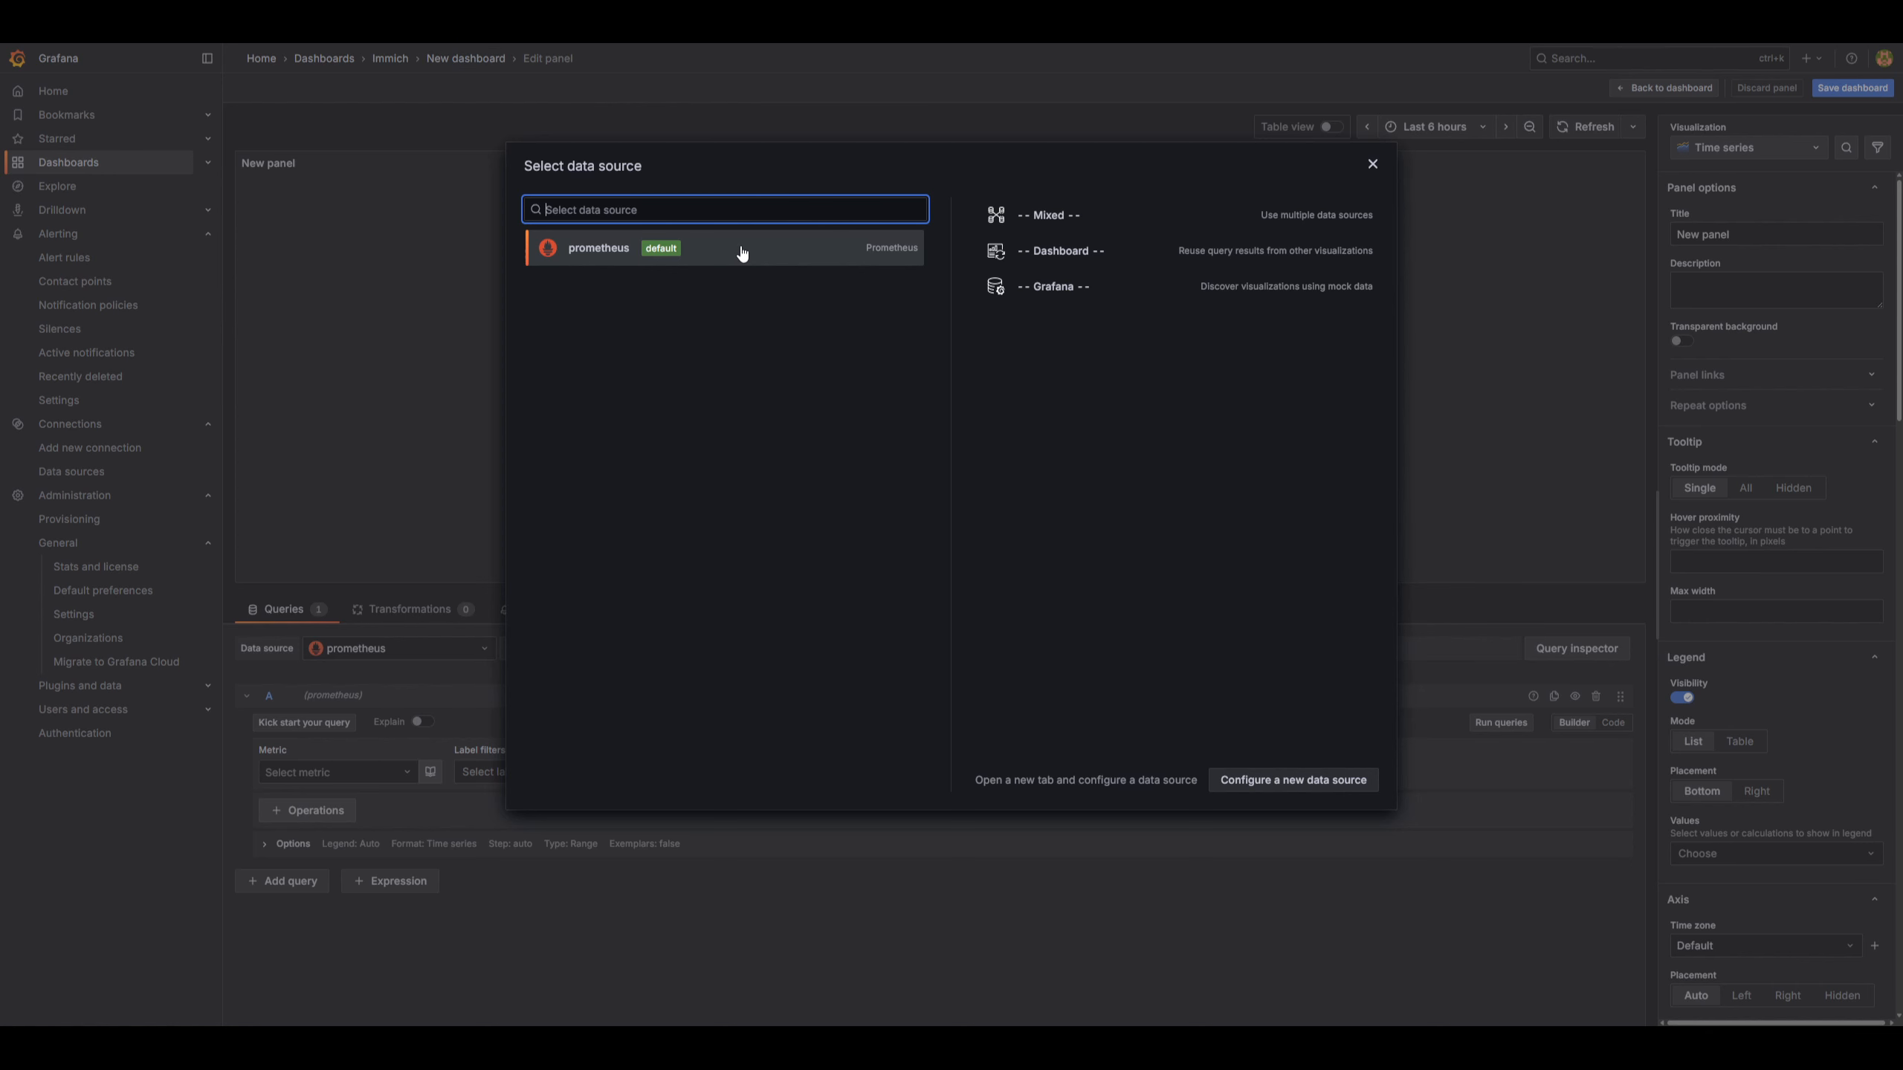
{"action": "left_click", "coordinate": [741, 253]}
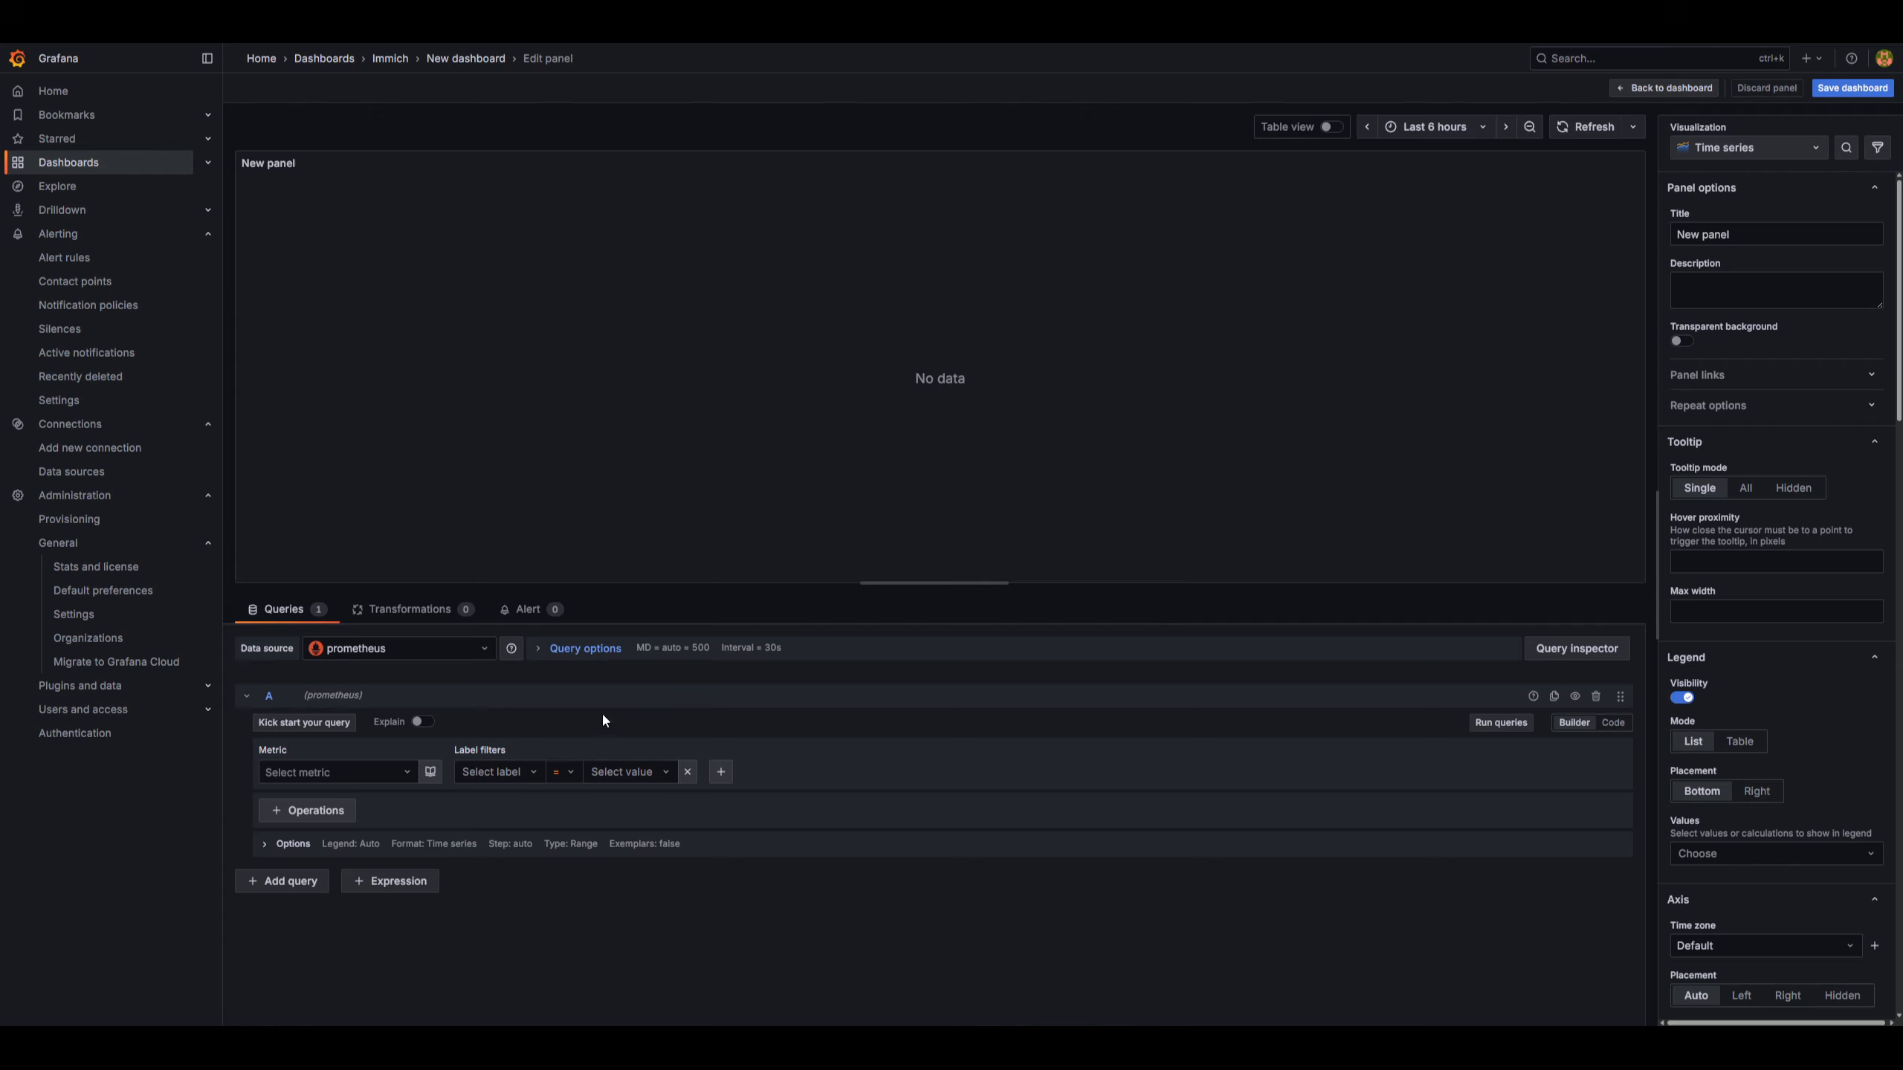
Build a query on the system_cpu_utilization metric filtered by job = immich and run it.
{"action": "left_click", "coordinate": [1613, 723]}
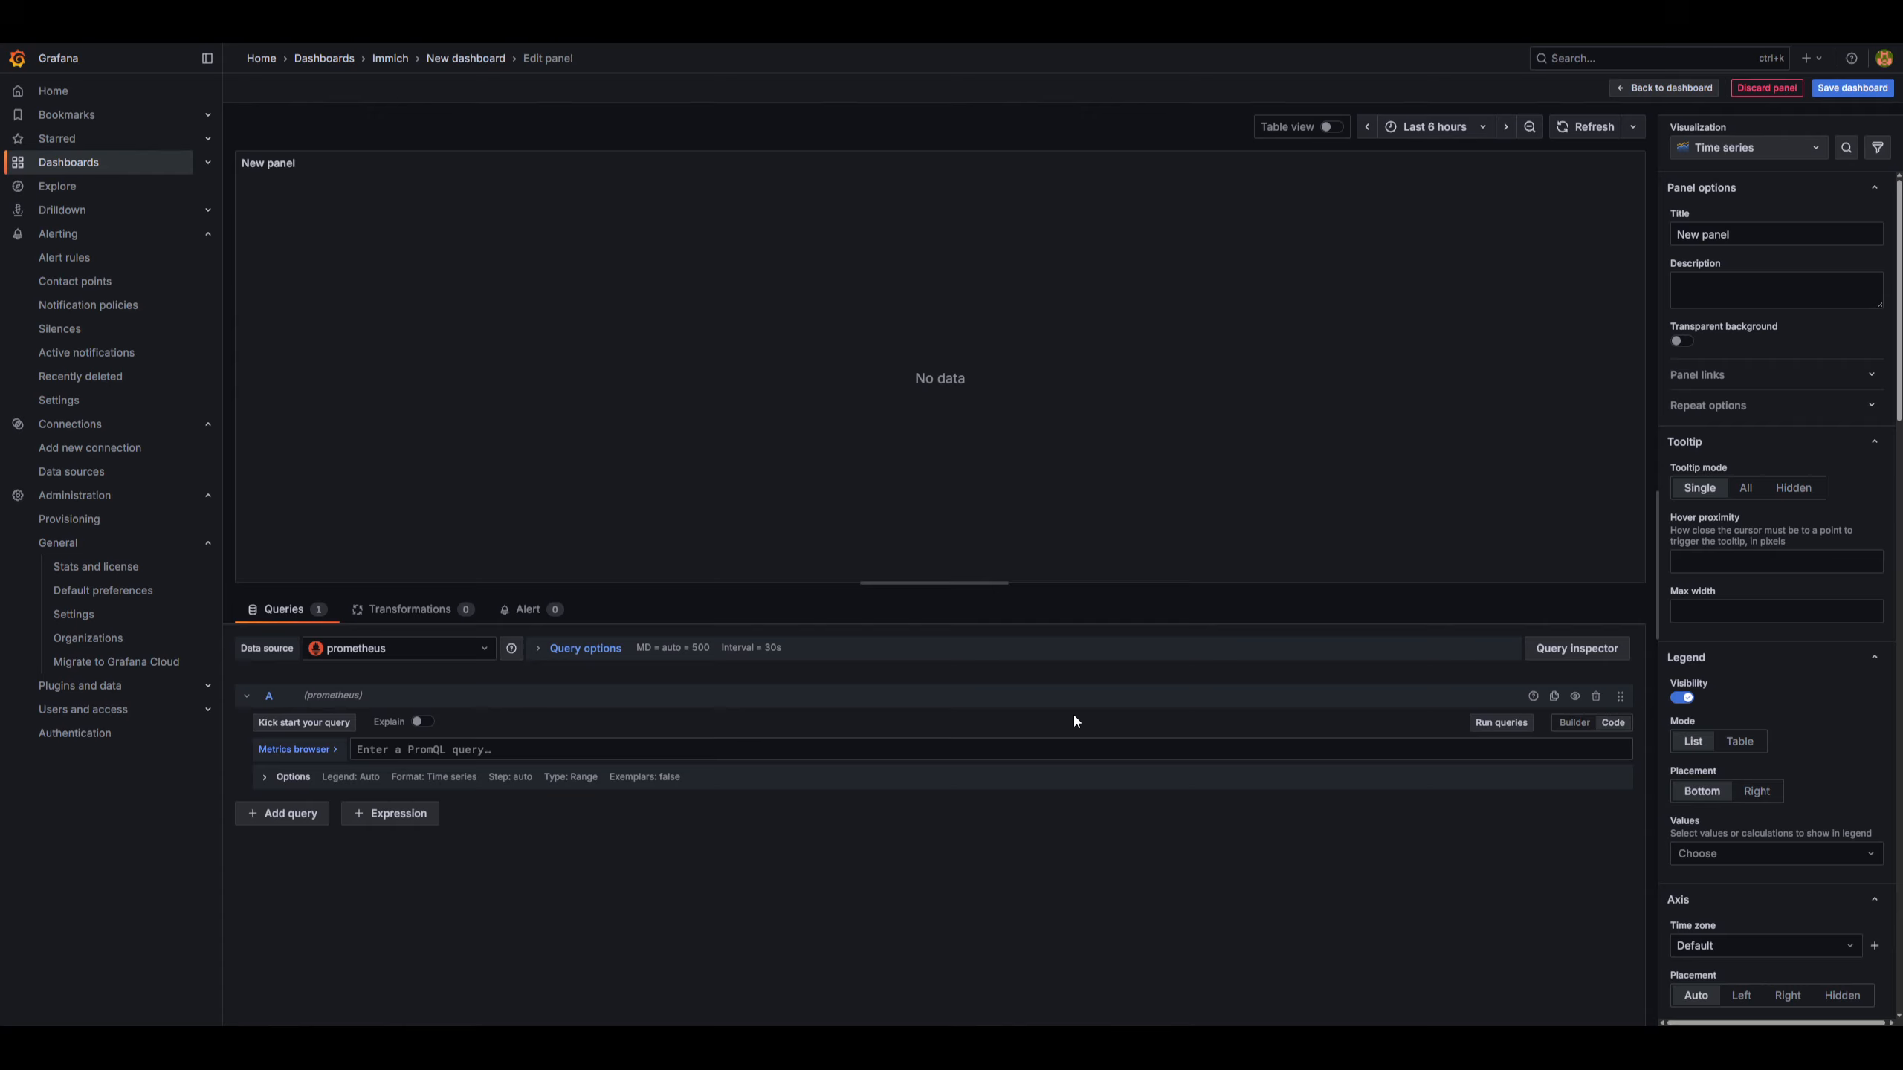
{"action": "left_click", "coordinate": [1574, 722]}
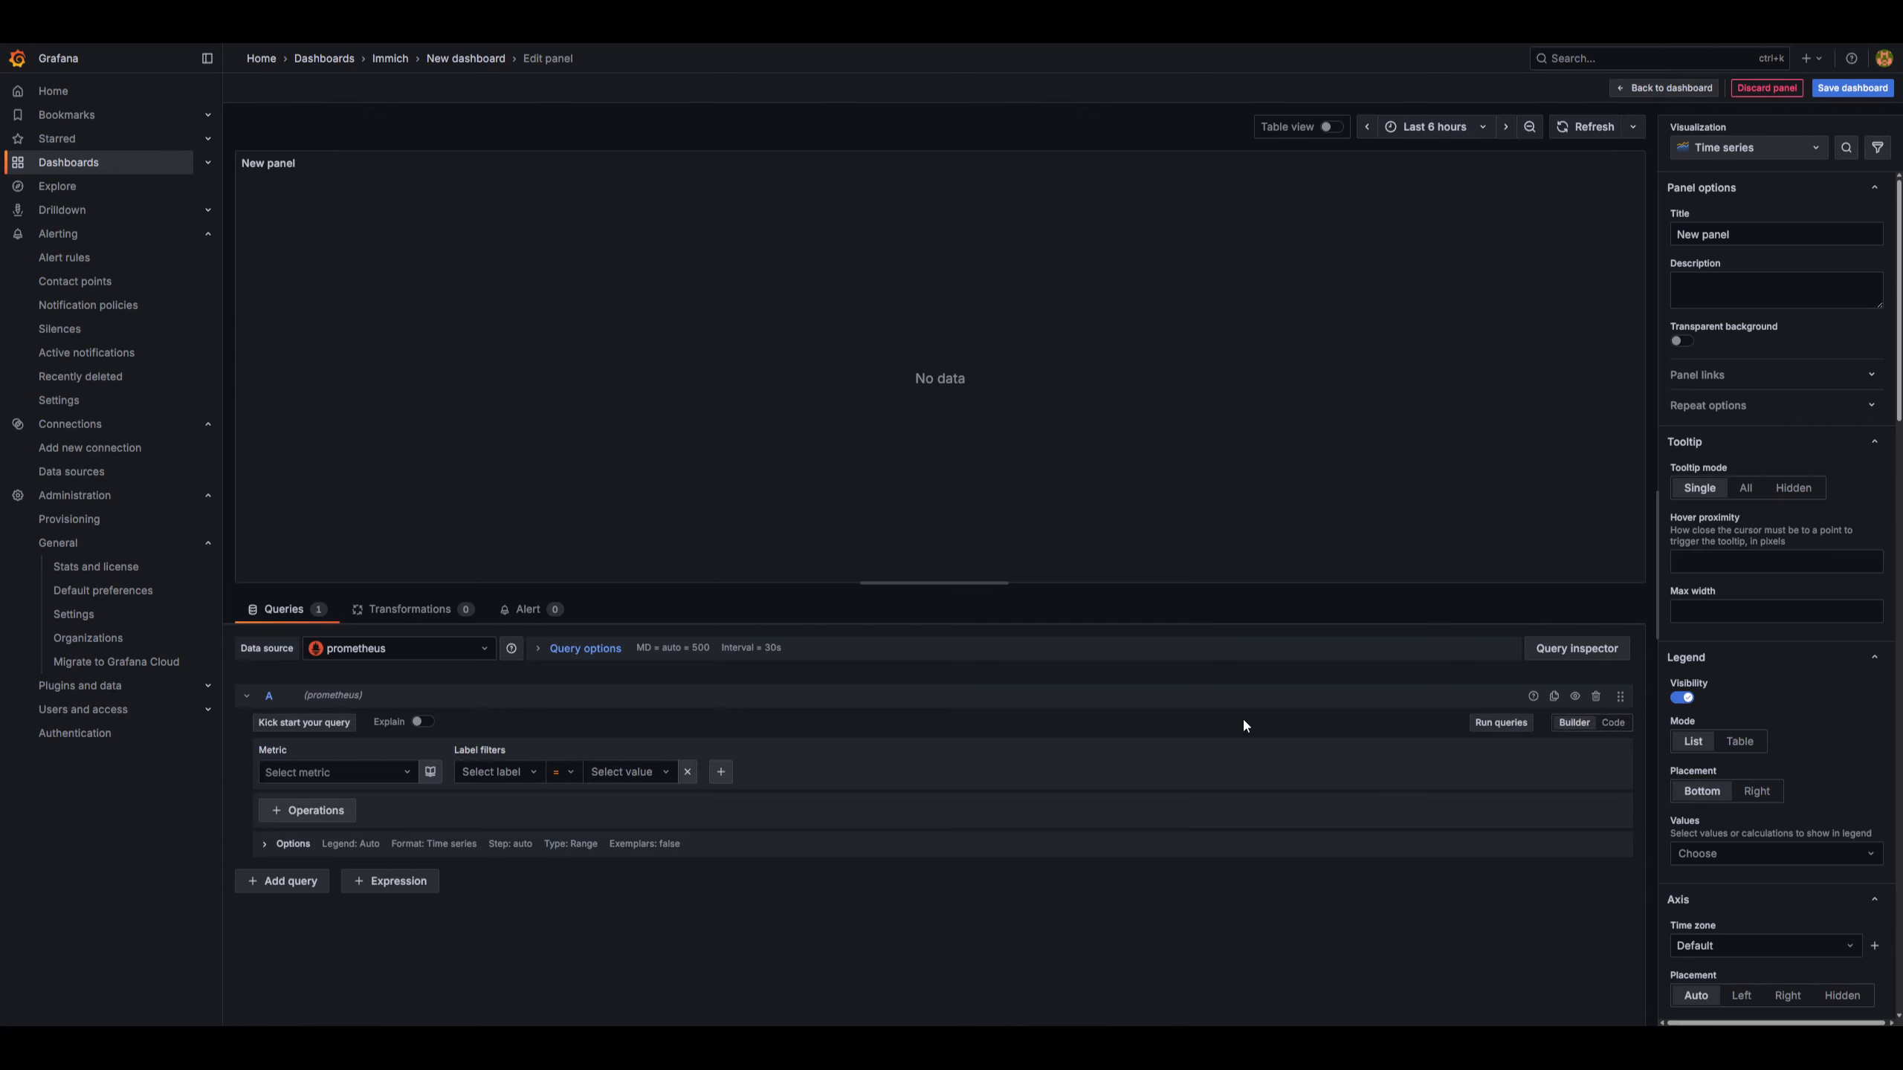
{"action": "left_click", "coordinate": [367, 777]}
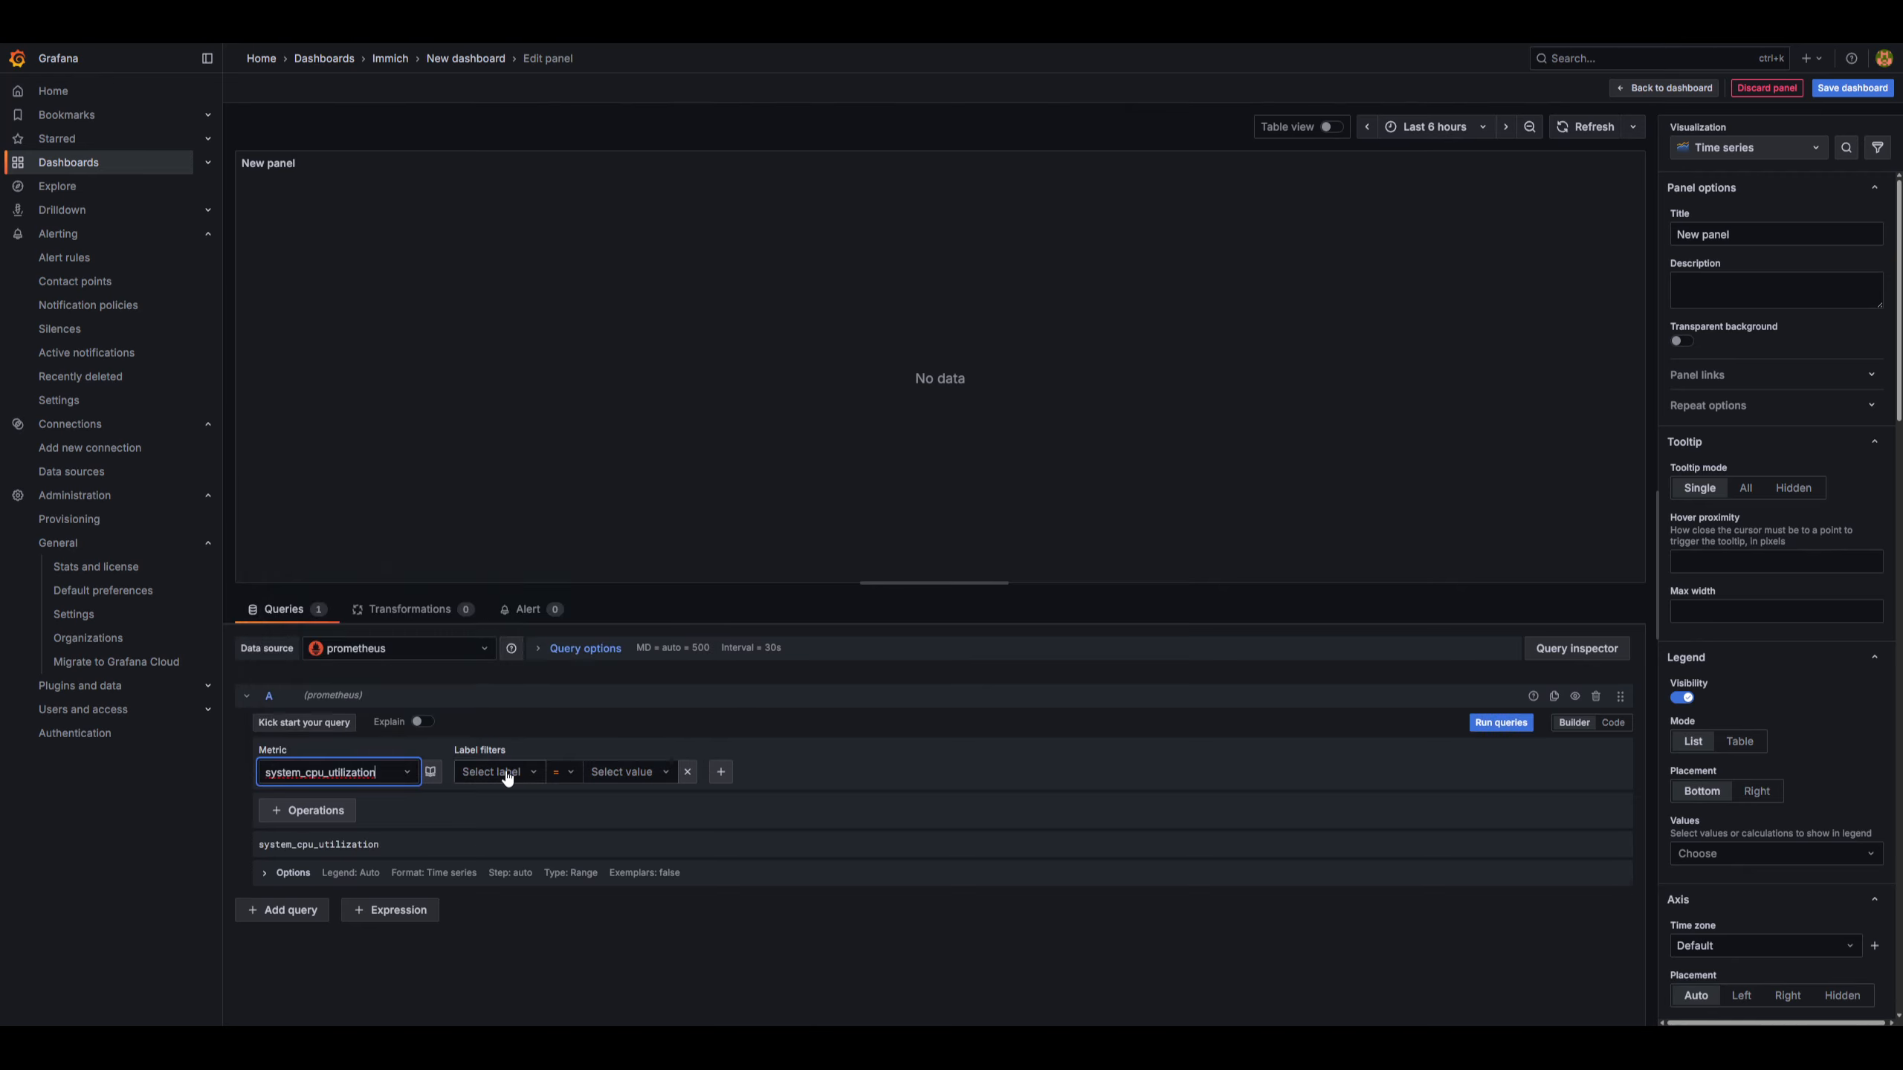
{"action": "left_click", "coordinate": [506, 775]}
{"action": "left_click", "coordinate": [575, 807]}
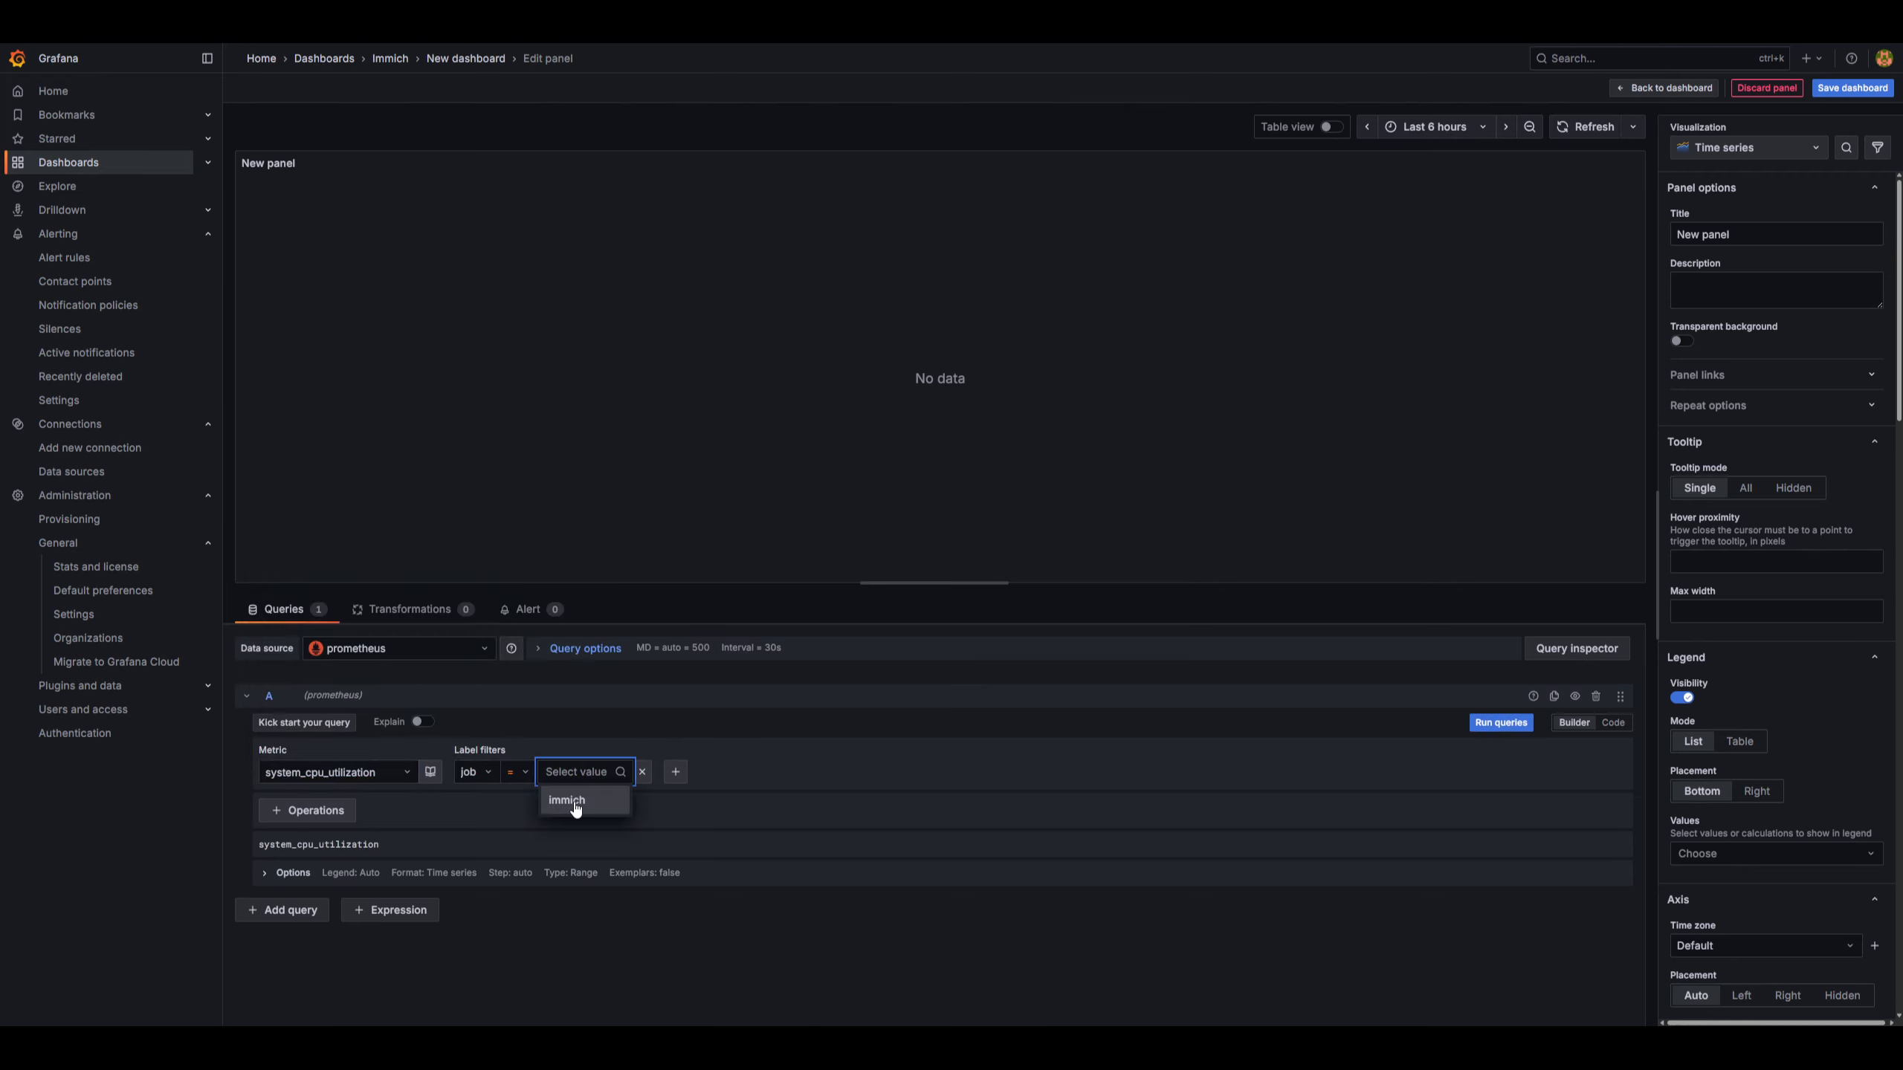
{"action": "left_click", "coordinate": [574, 801]}
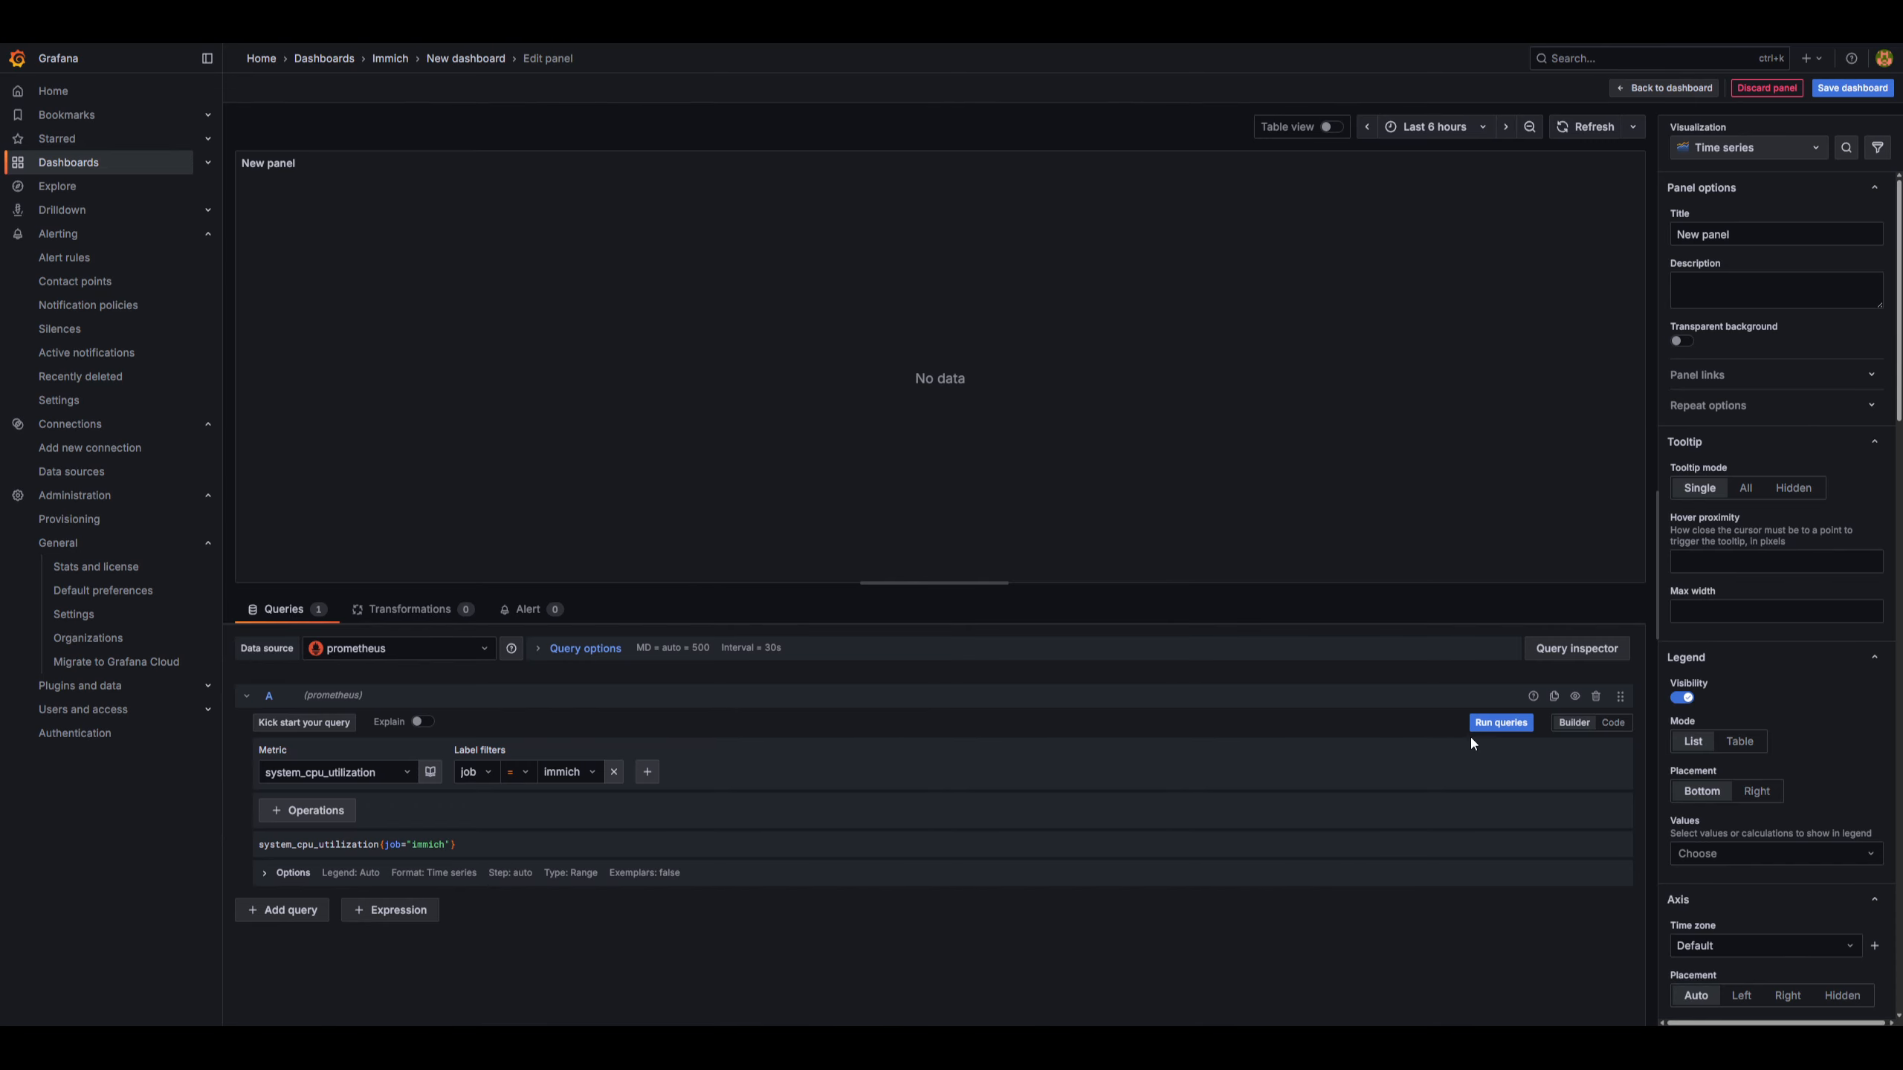
{"action": "left_click", "coordinate": [1496, 727]}
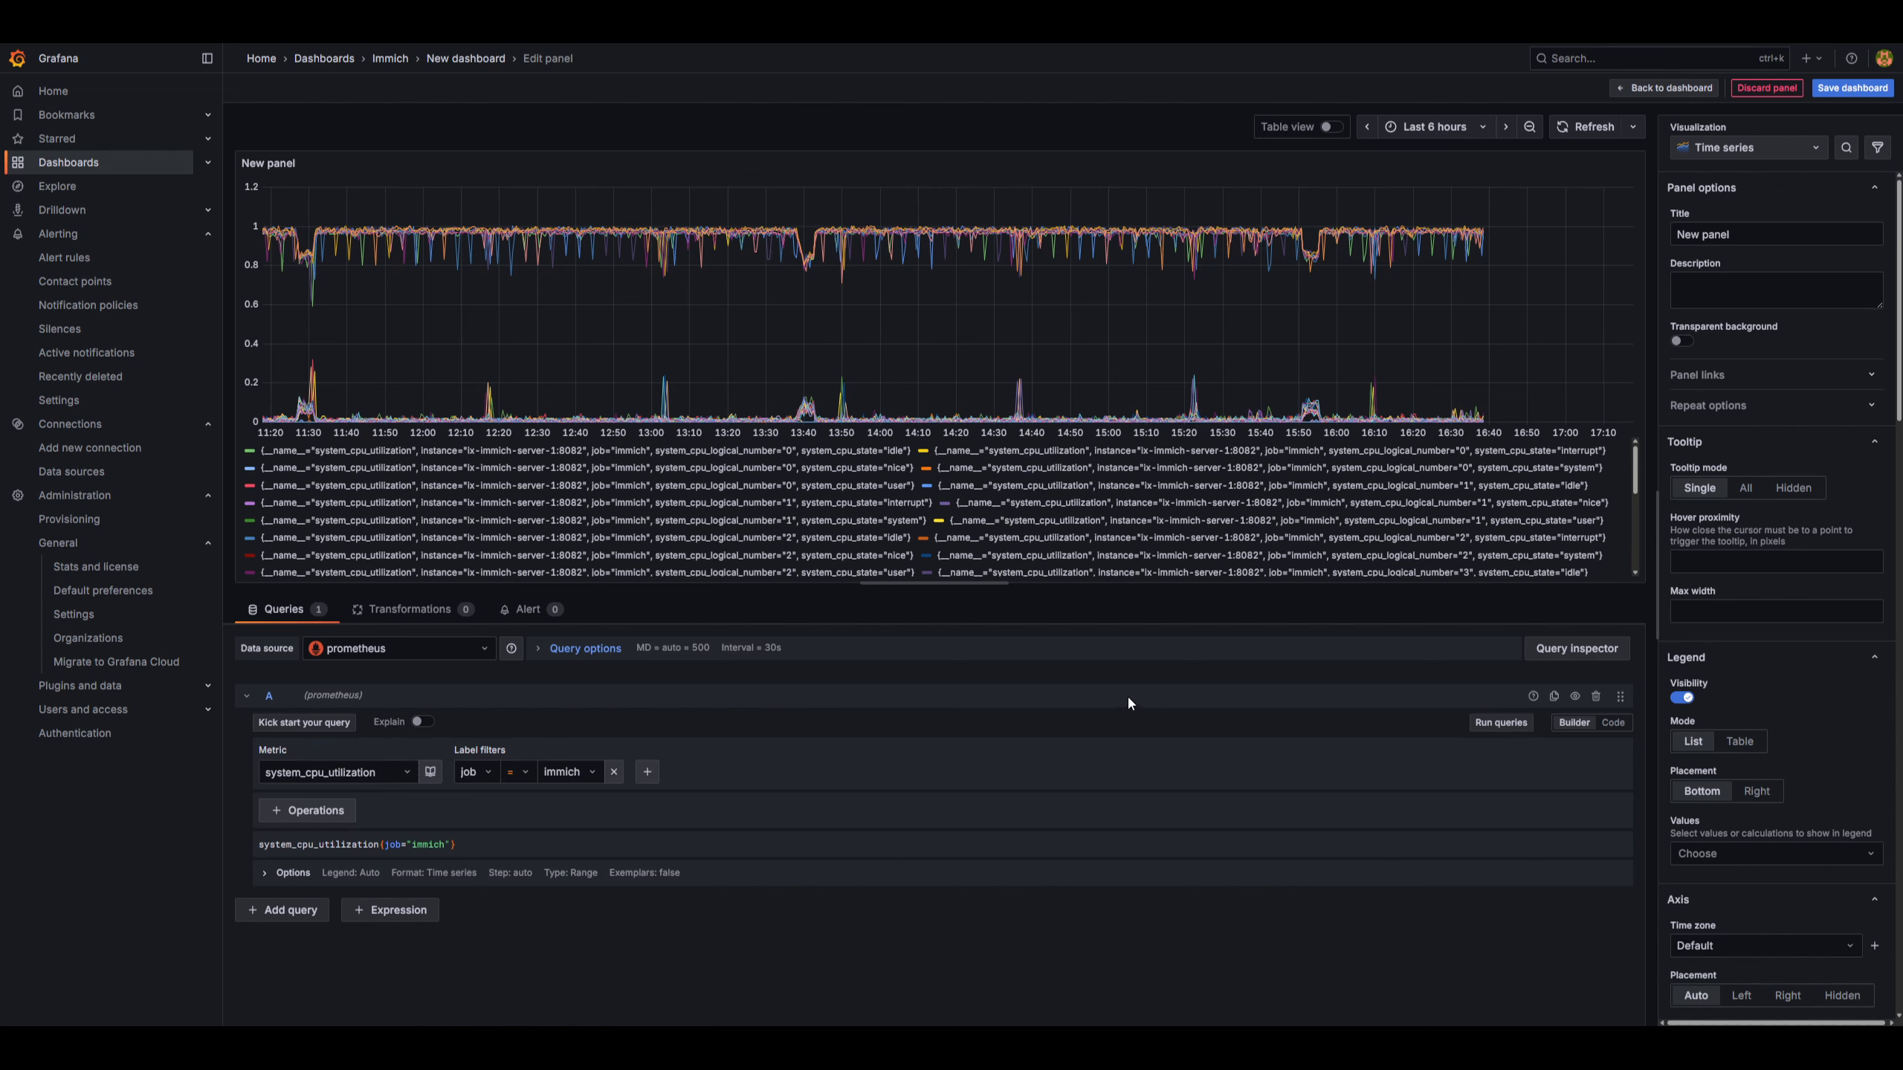
Add a Sum aggregation to the query, run it again, and view the query as code.
{"action": "left_click", "coordinate": [330, 812]}
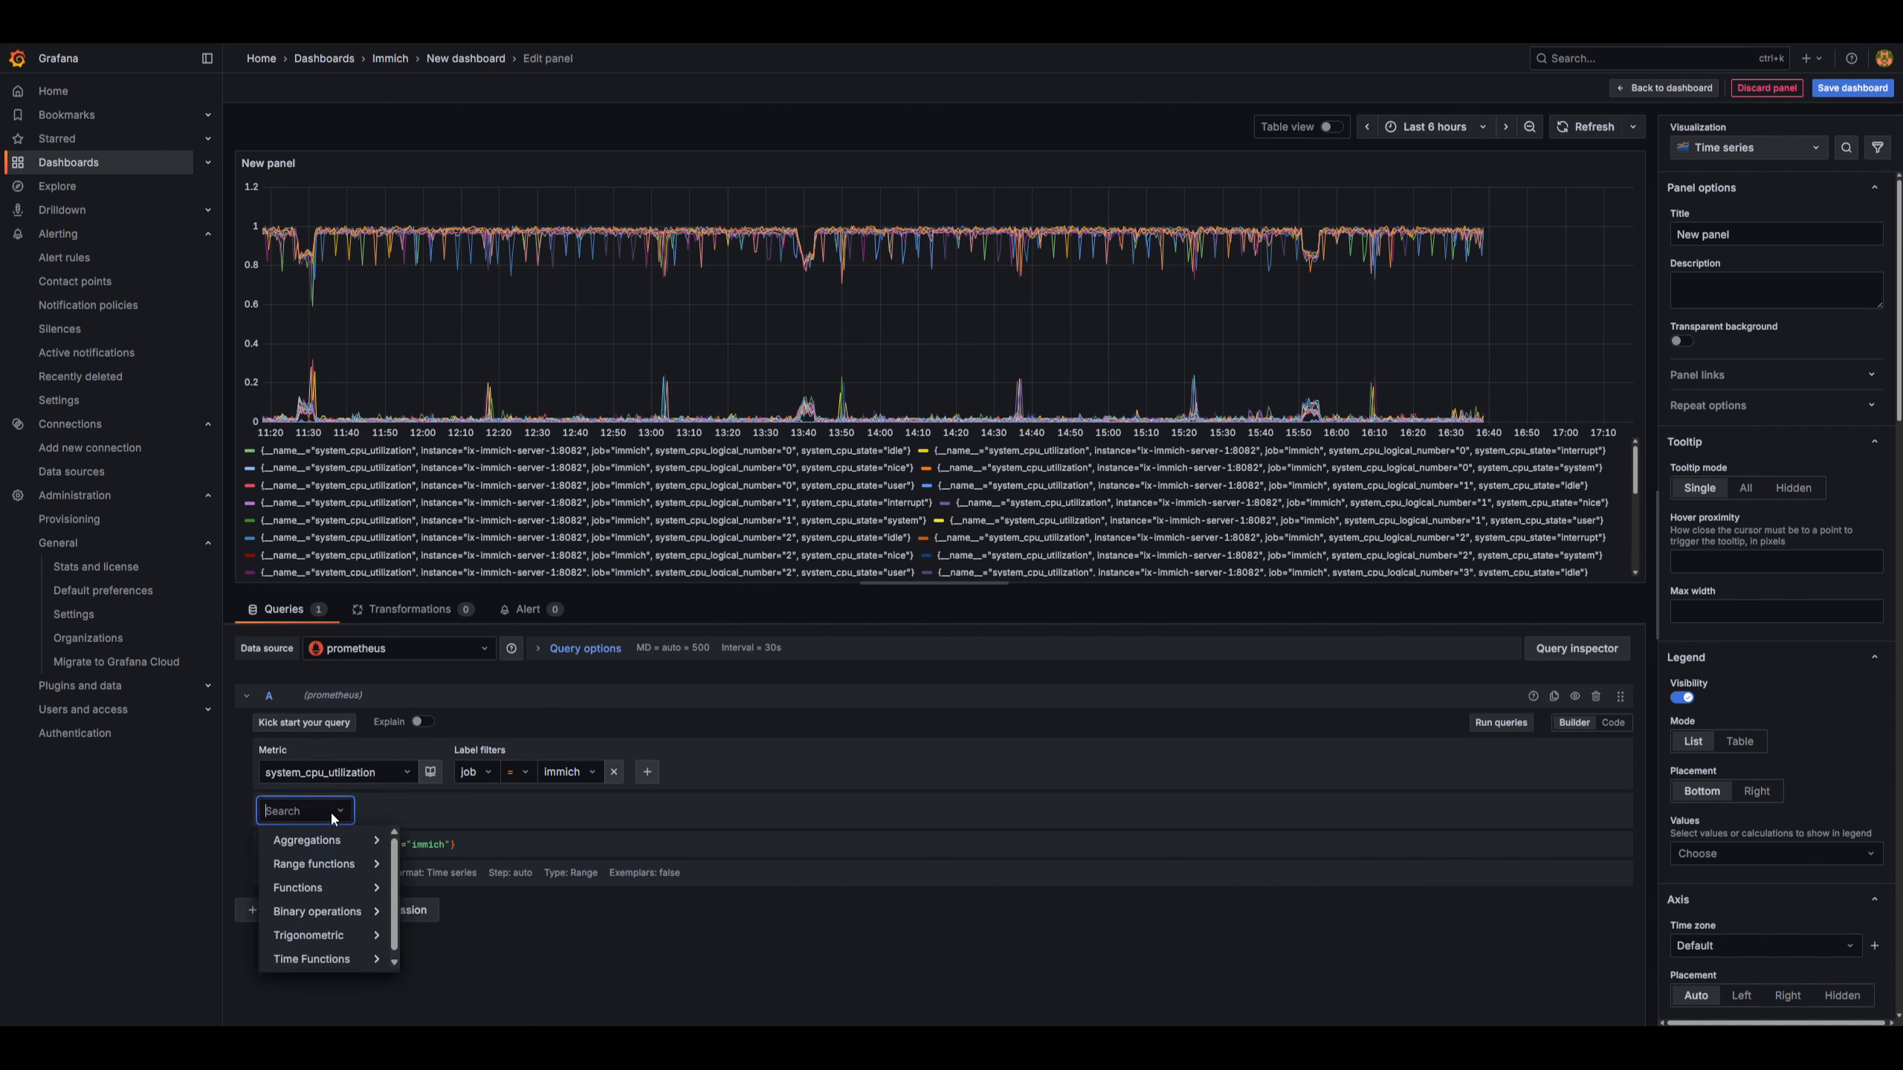
{"action": "mouse_move", "coordinate": [334, 842]}
{"action": "left_click", "coordinate": [425, 839]}
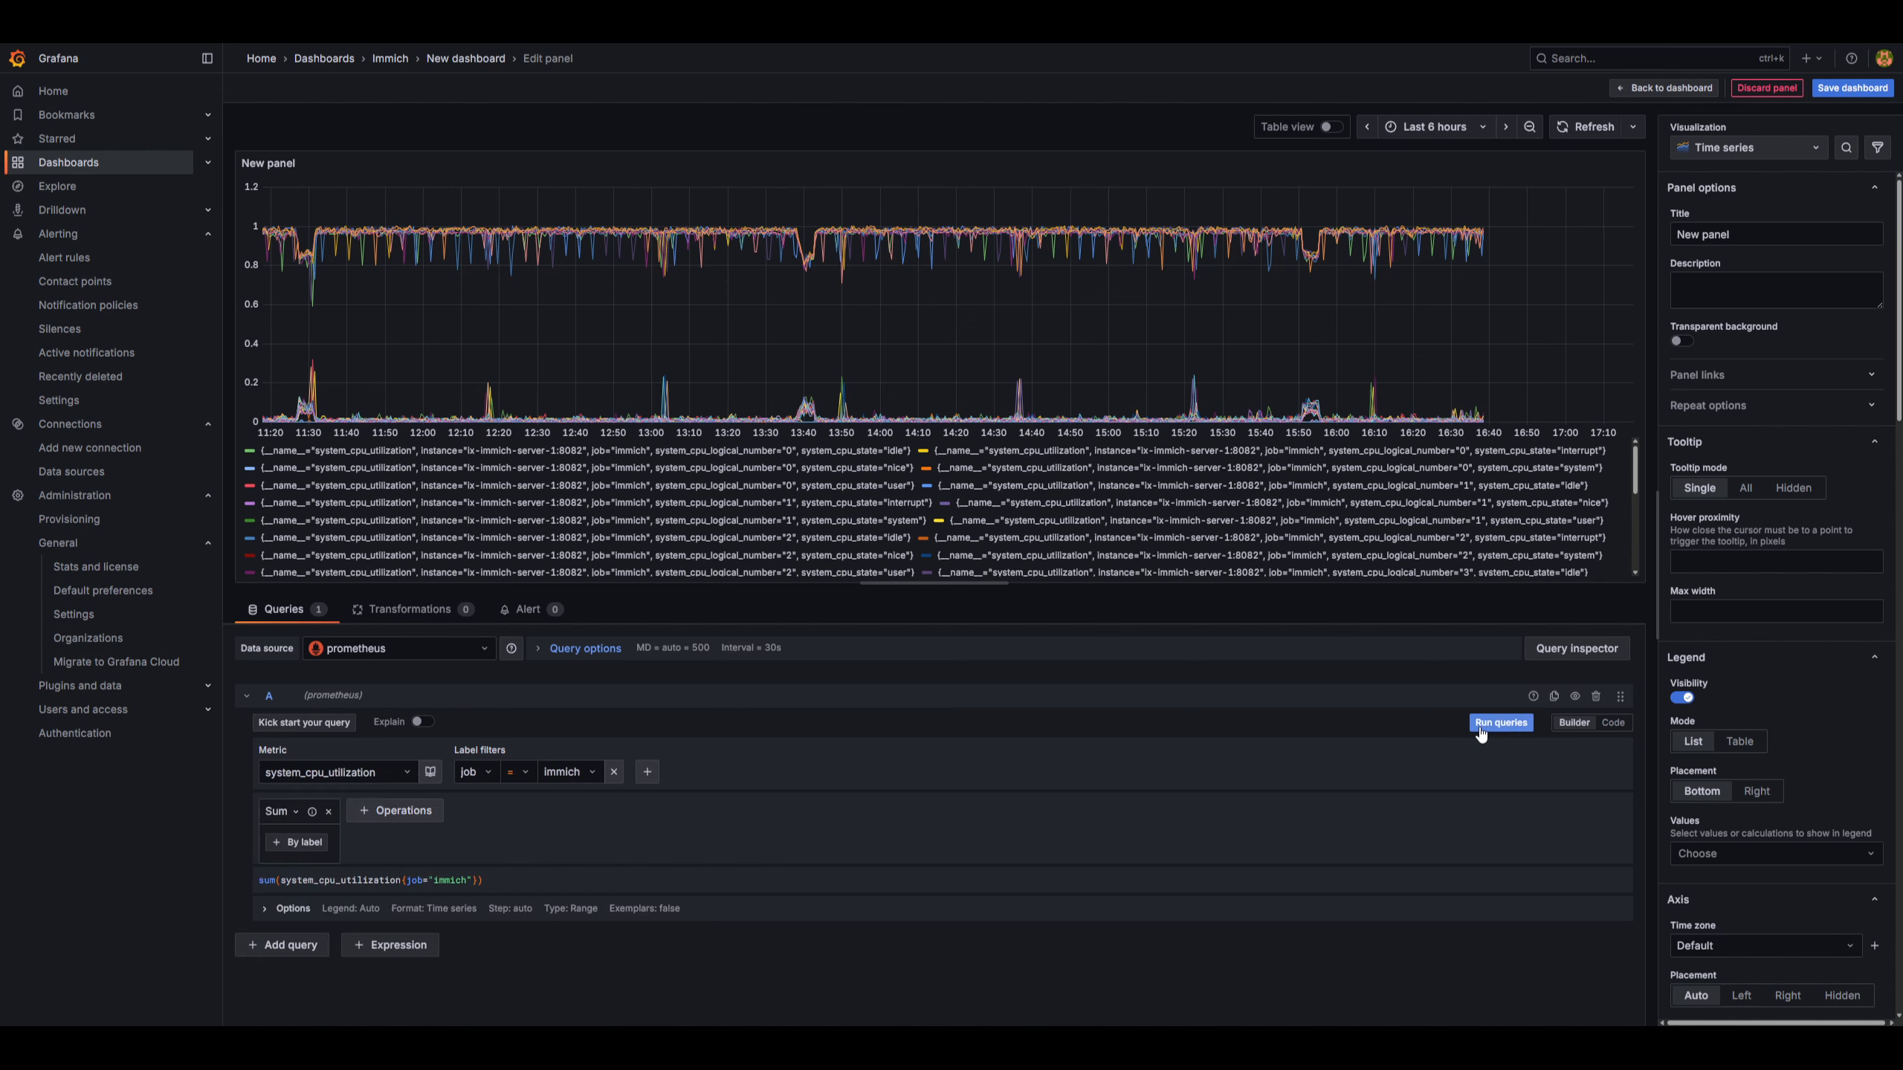
{"action": "left_click", "coordinate": [1487, 724]}
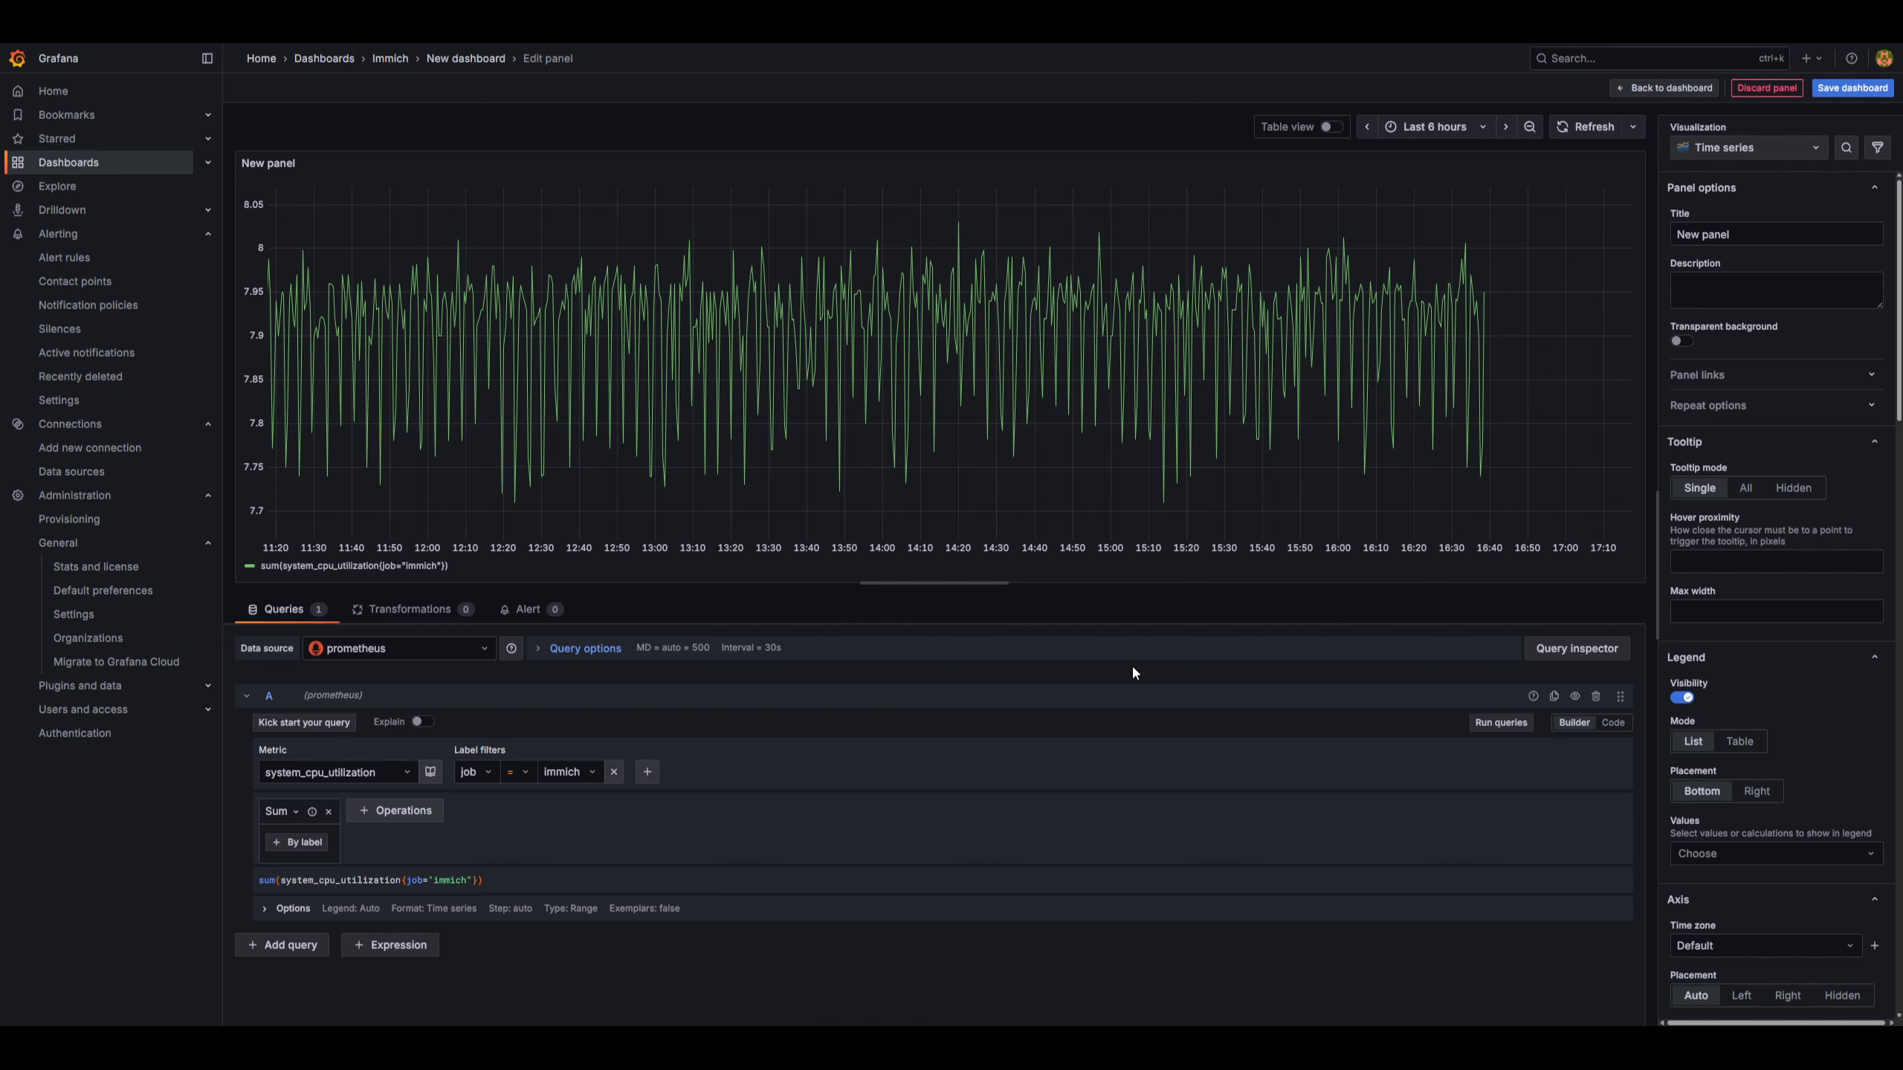
{"action": "left_click", "coordinate": [1613, 723]}
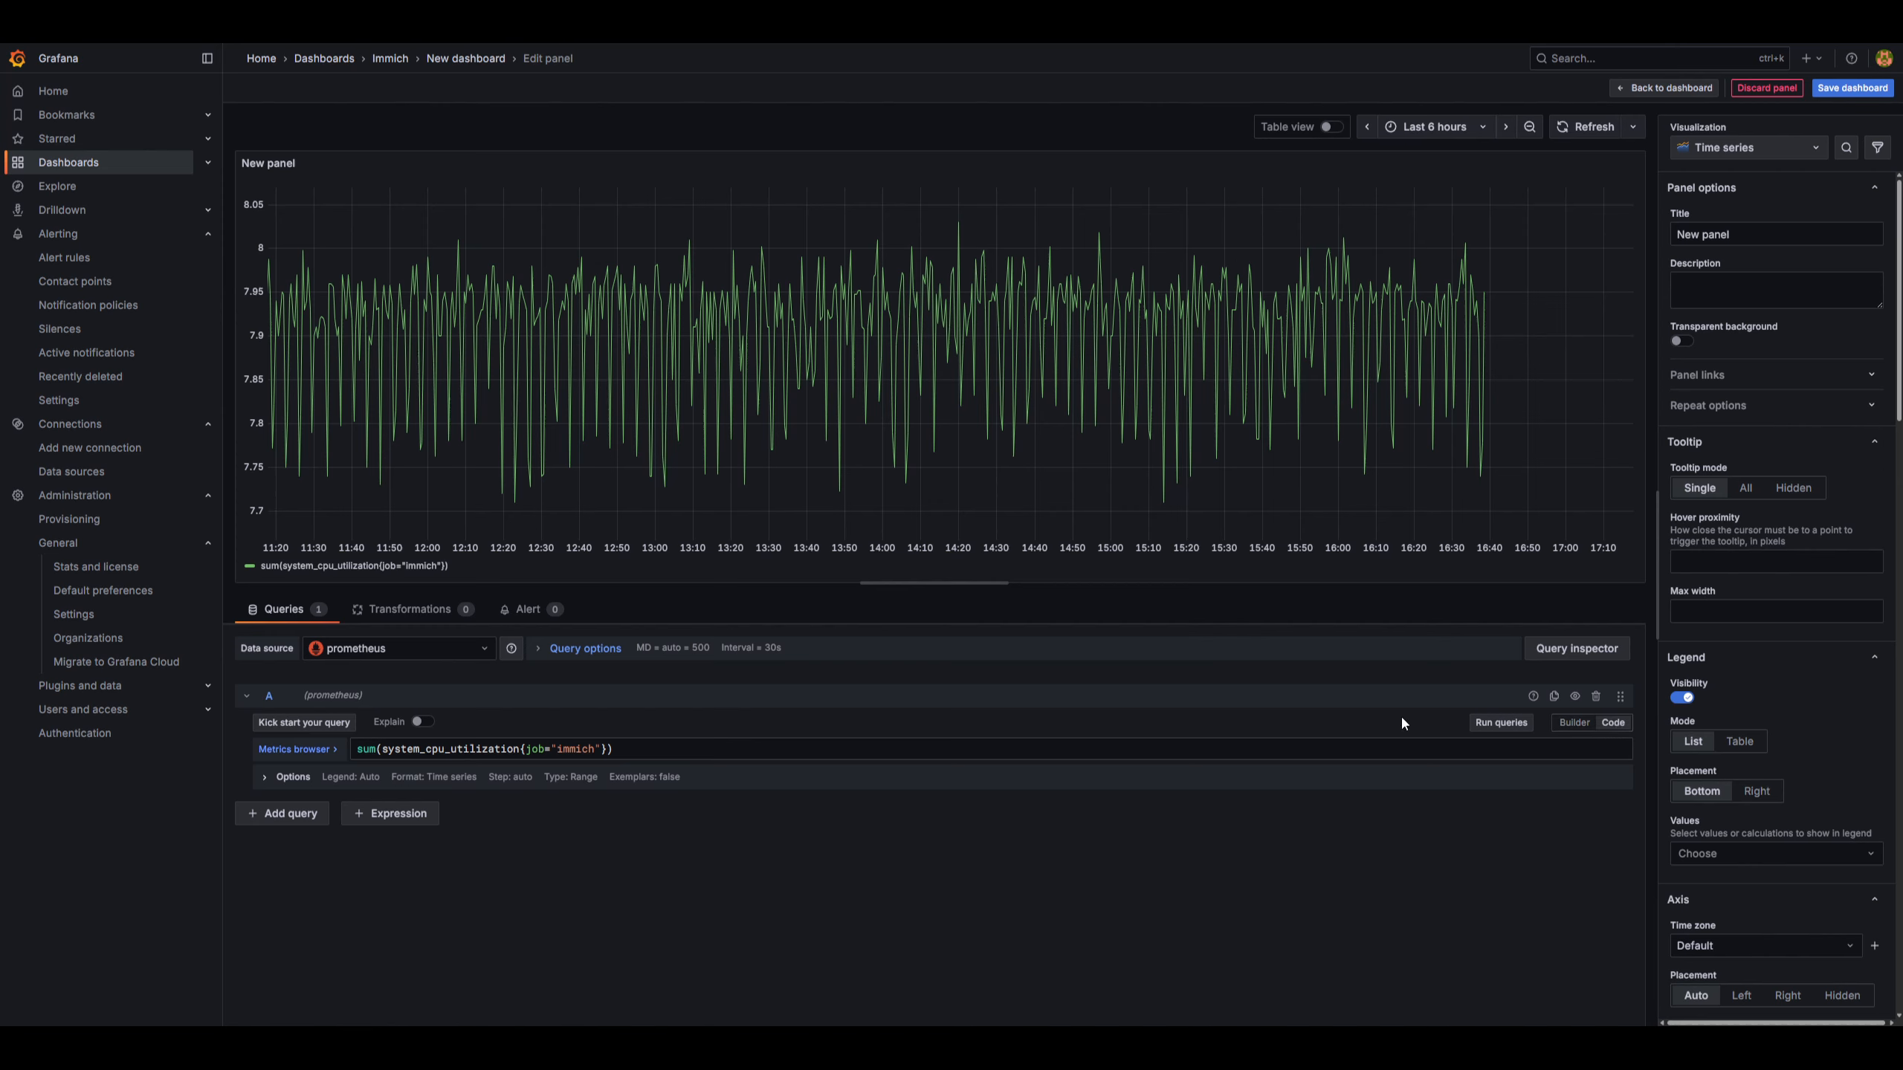
Change the panel visualization to Gauge.
{"action": "left_click", "coordinate": [1749, 150]}
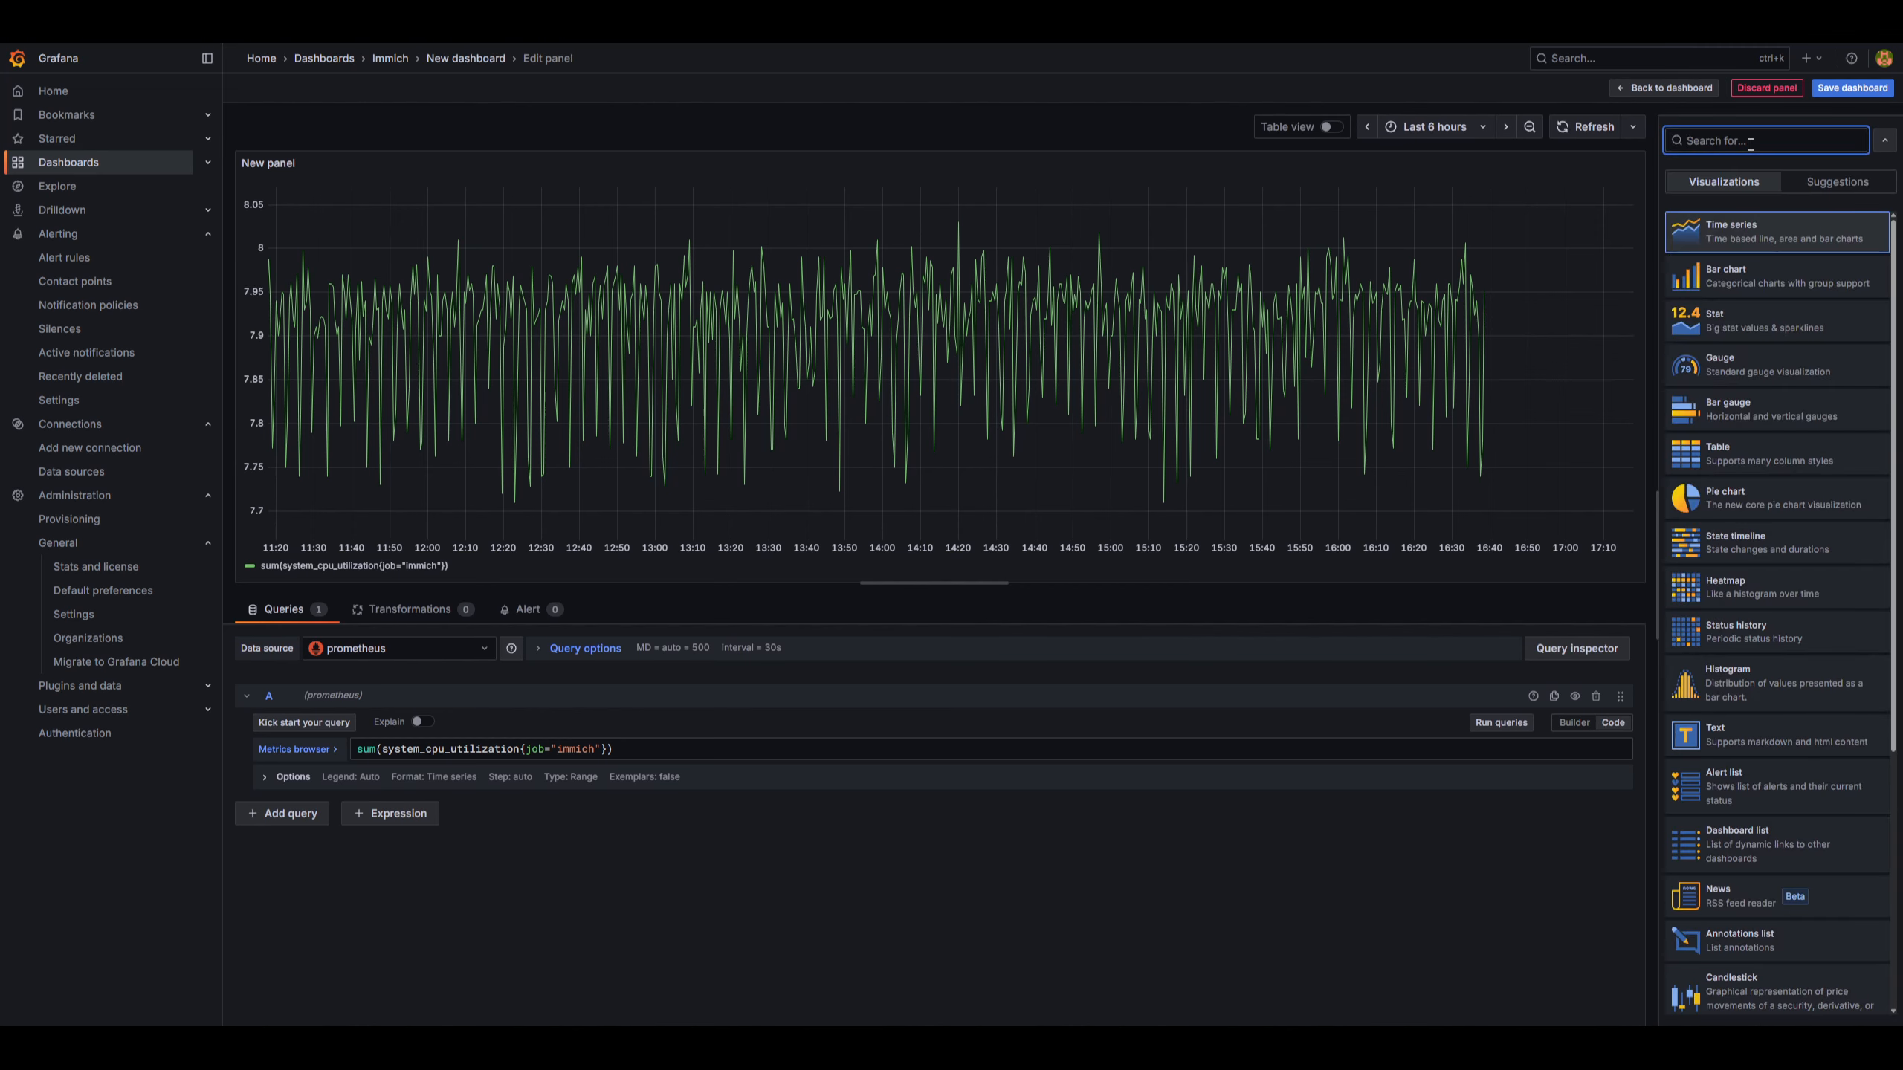
{"action": "left_click", "coordinate": [1747, 337]}
Set the gauge's unit to Percent (0-100).
{"action": "scroll", "coordinate": [1802, 334], "scroll_direction": "down", "scroll_amount": 1}
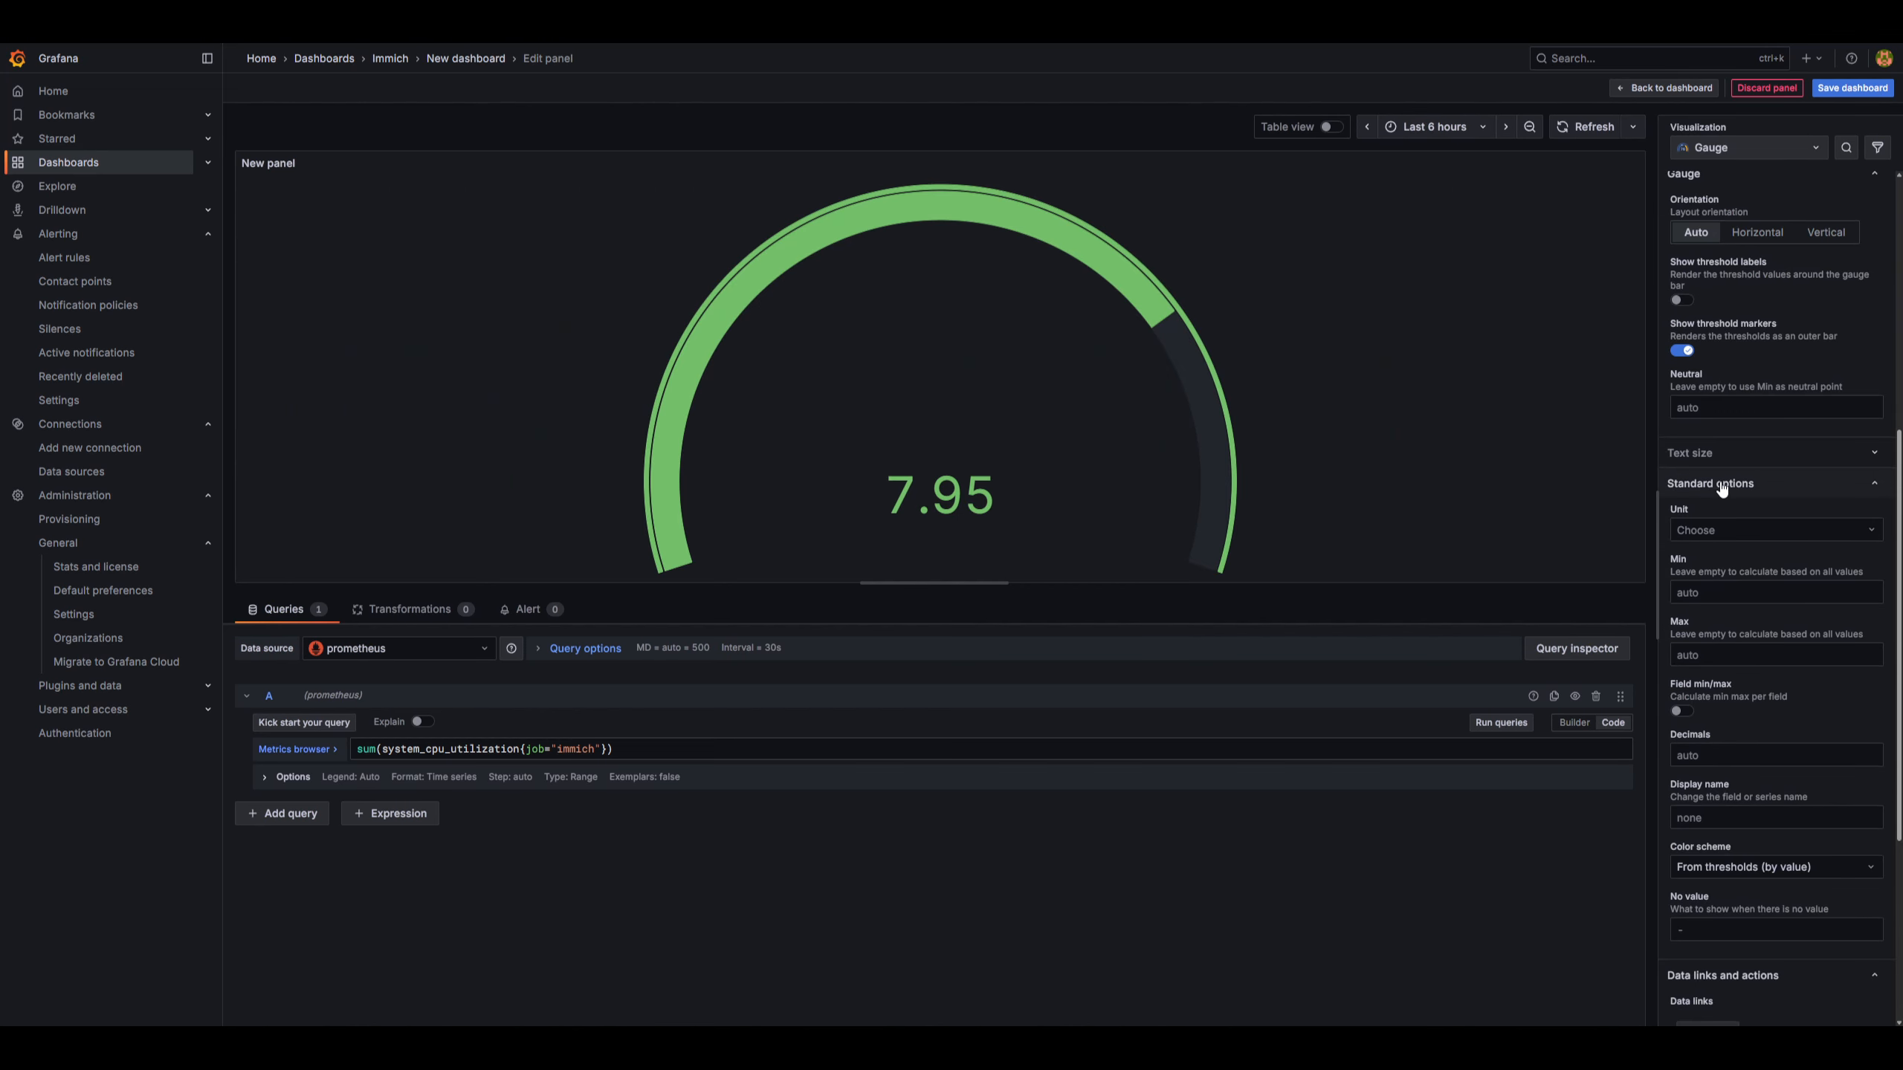
{"action": "left_click", "coordinate": [1730, 529]}
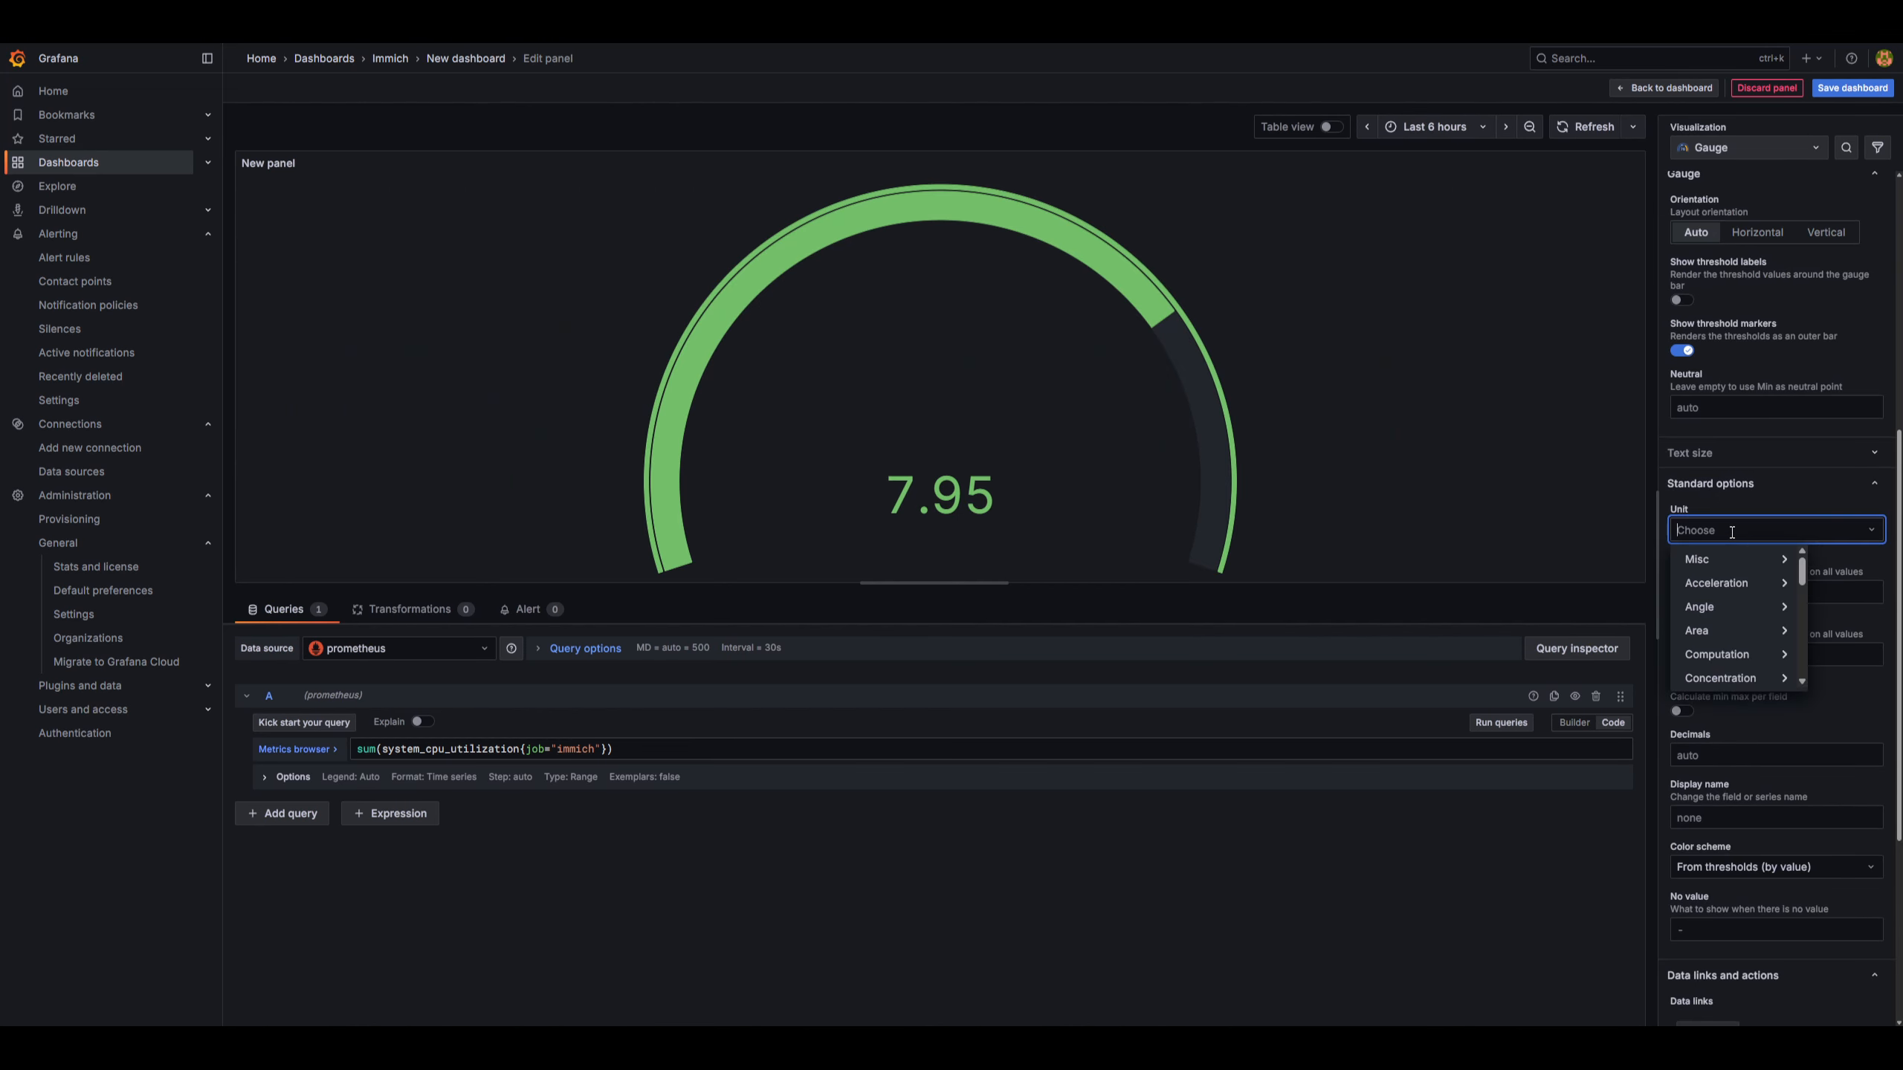
{"action": "type", "text": "per"}
{"action": "key", "text": "Return"}
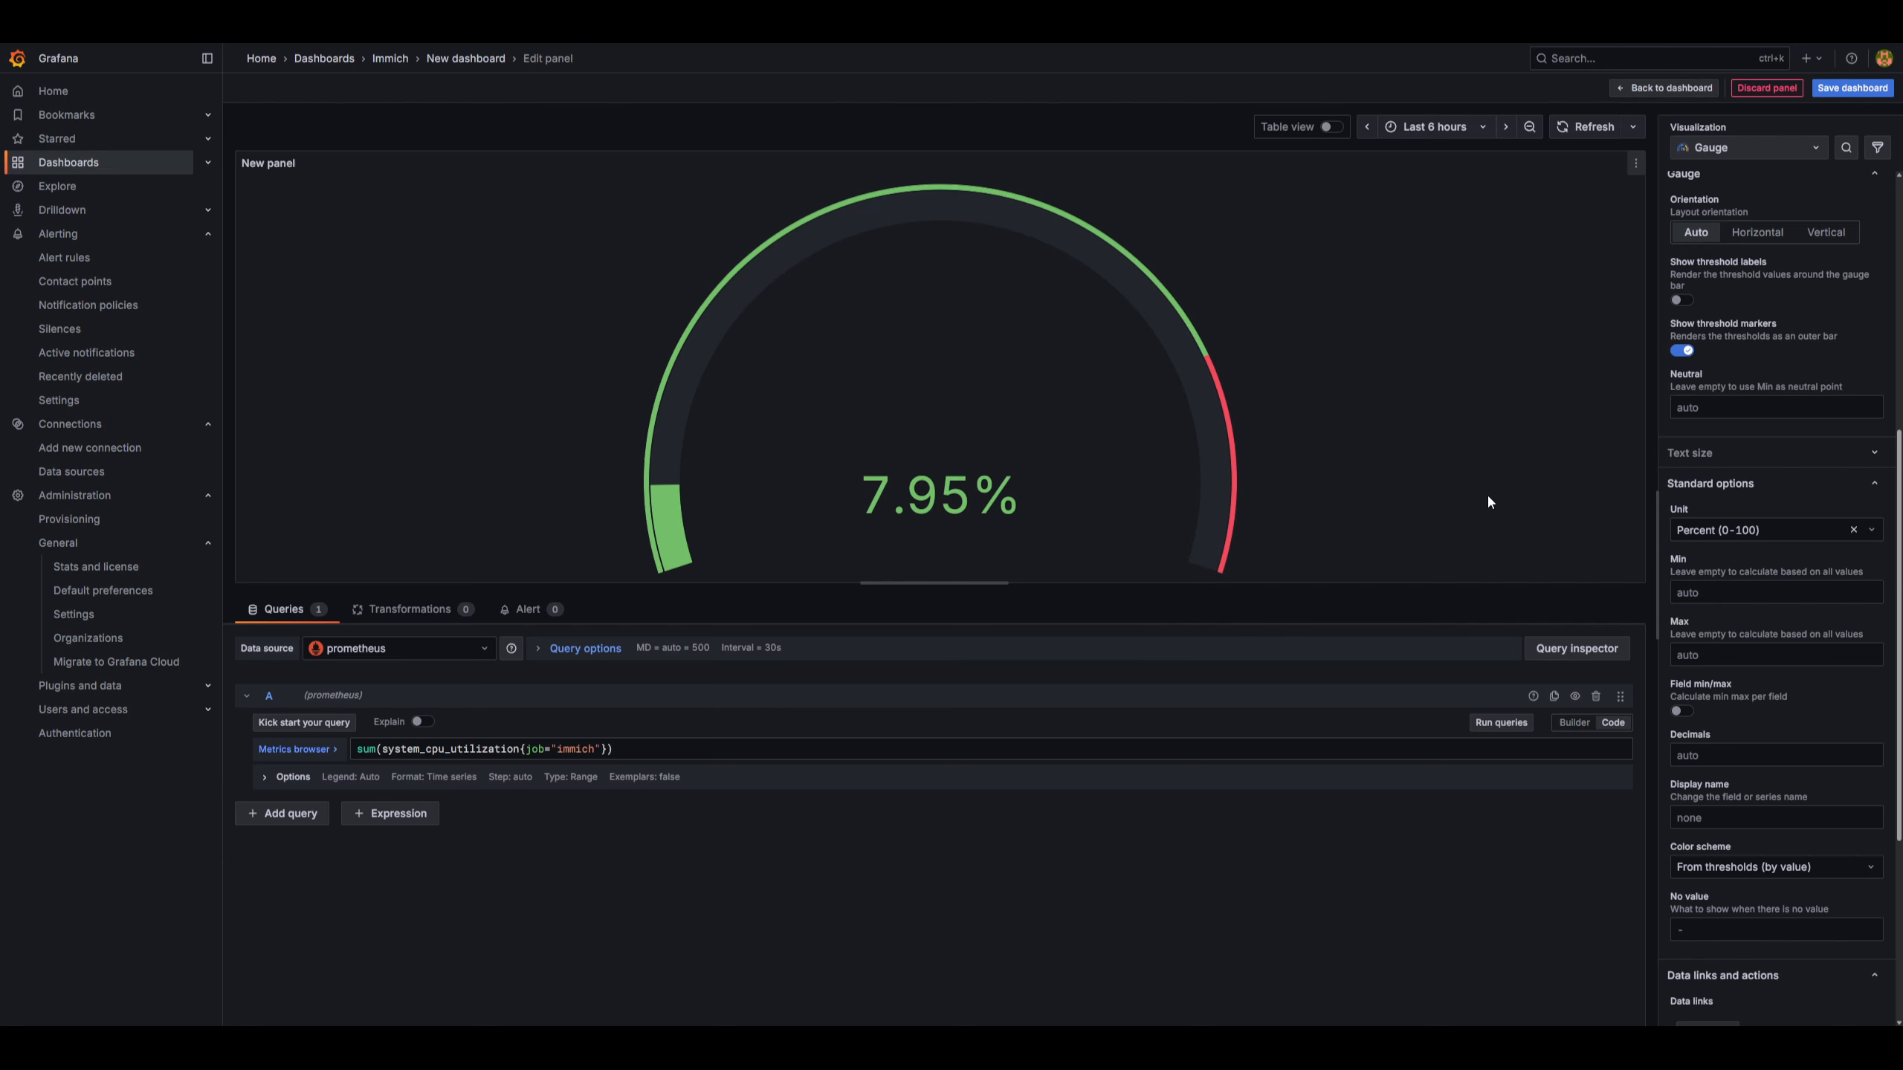
Add a new threshold and set it to 75.
{"action": "scroll", "coordinate": [1775, 755], "scroll_direction": "down", "scroll_amount": 5}
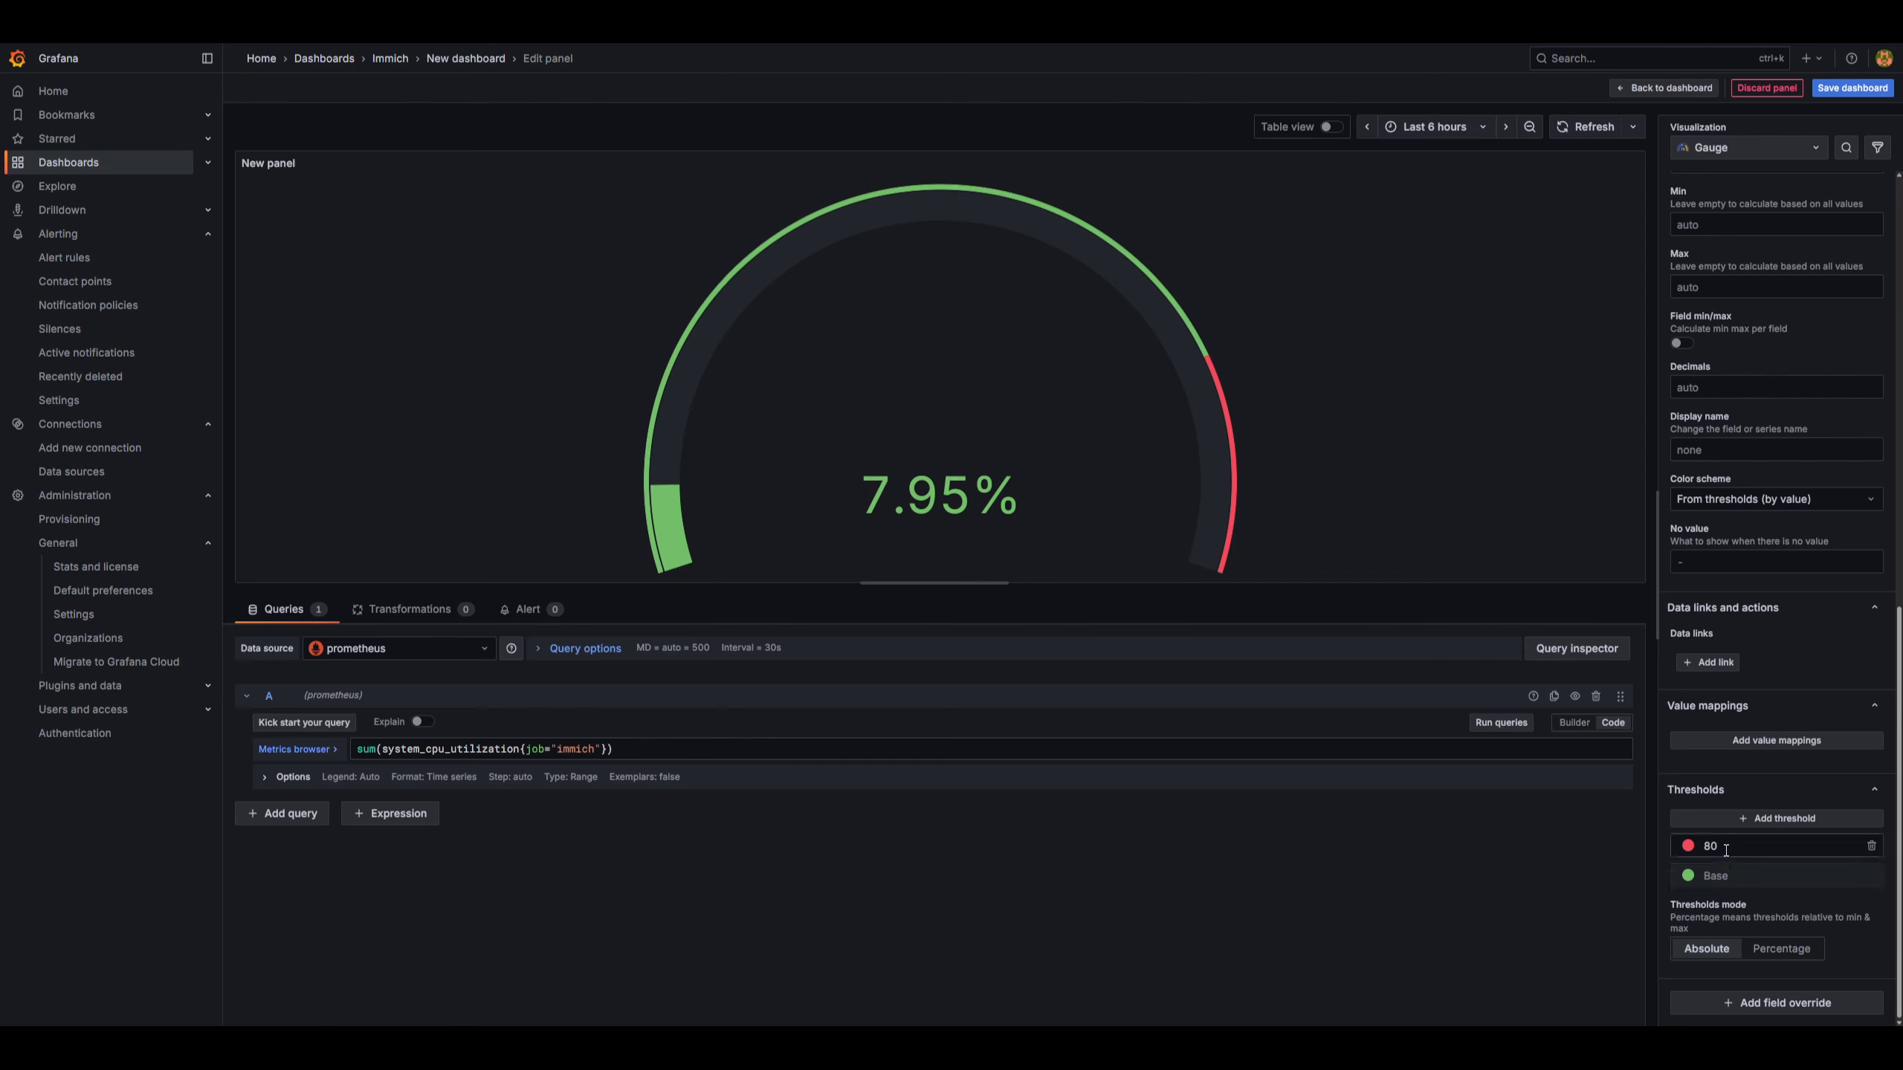
{"action": "left_click", "coordinate": [1756, 818]}
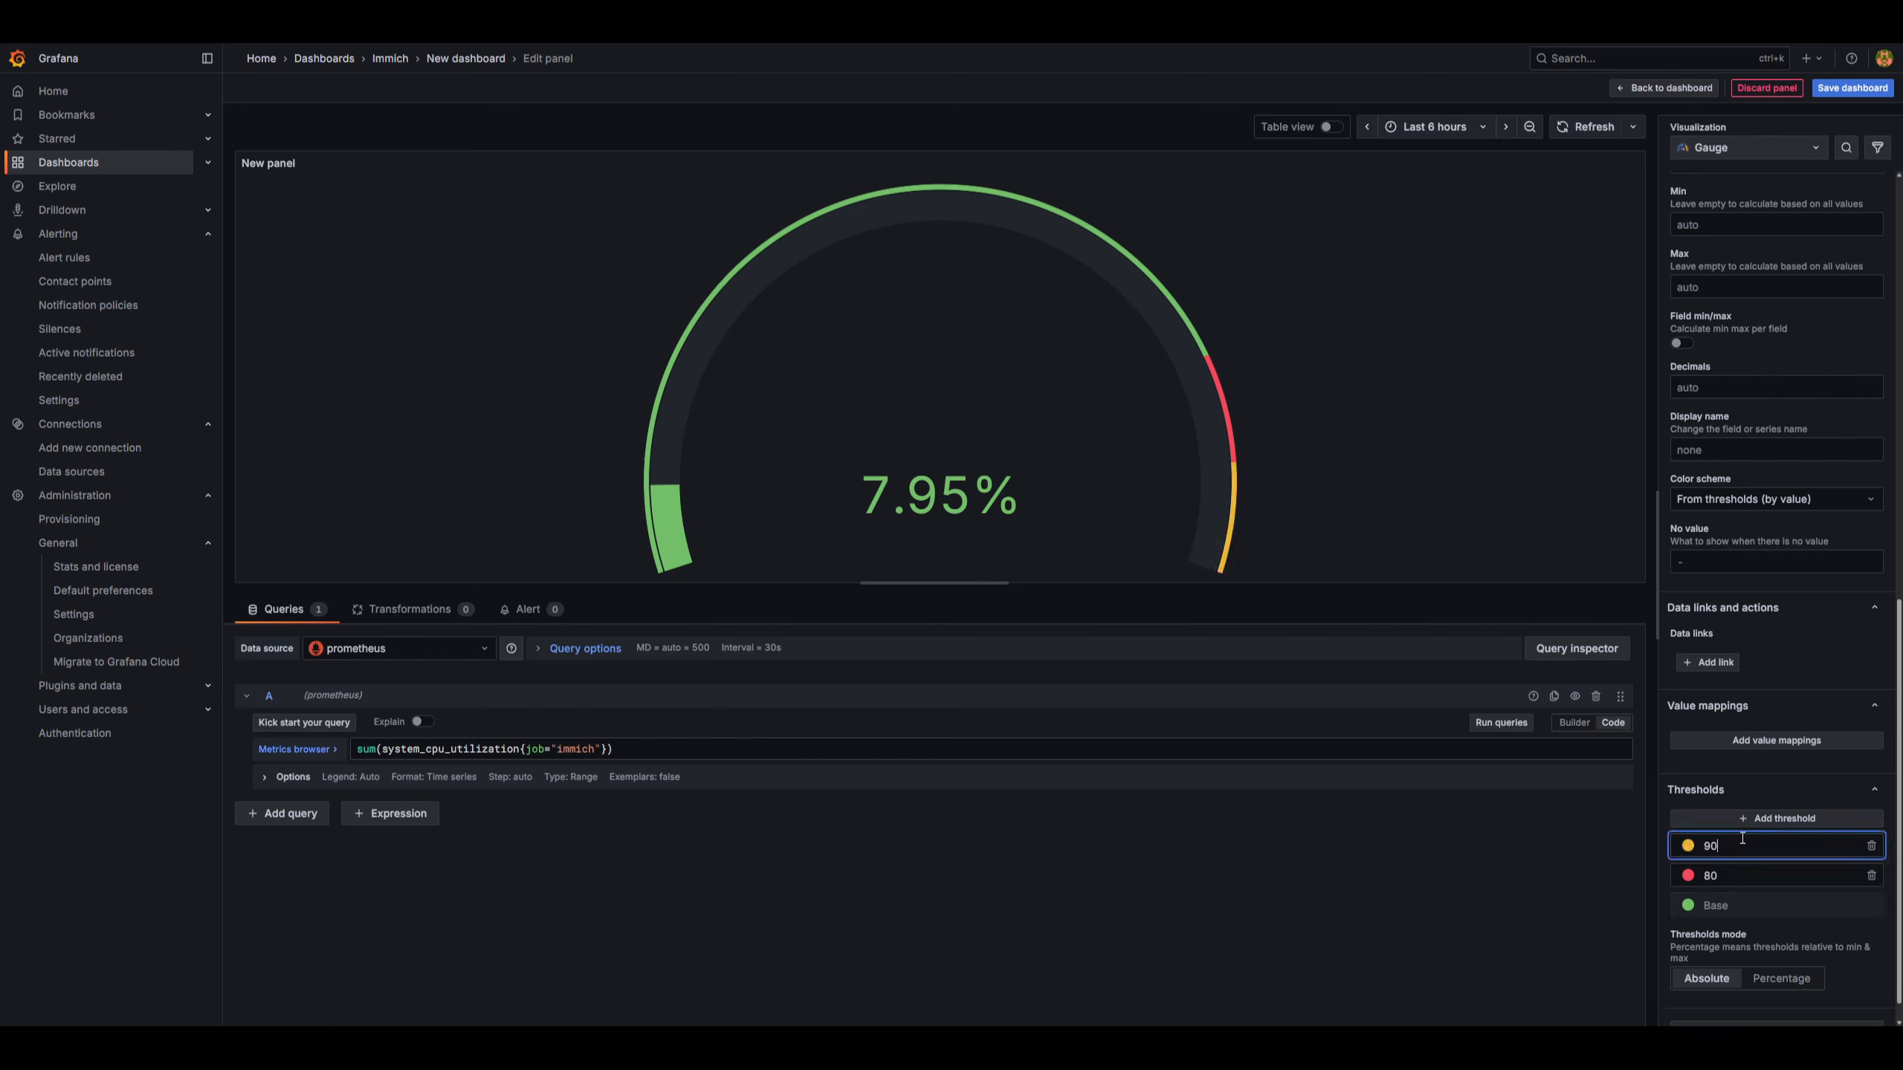
{"action": "key", "text": "BackSpace"}
{"action": "key", "text": "BackSpace"}
{"action": "type", "text": "75"}
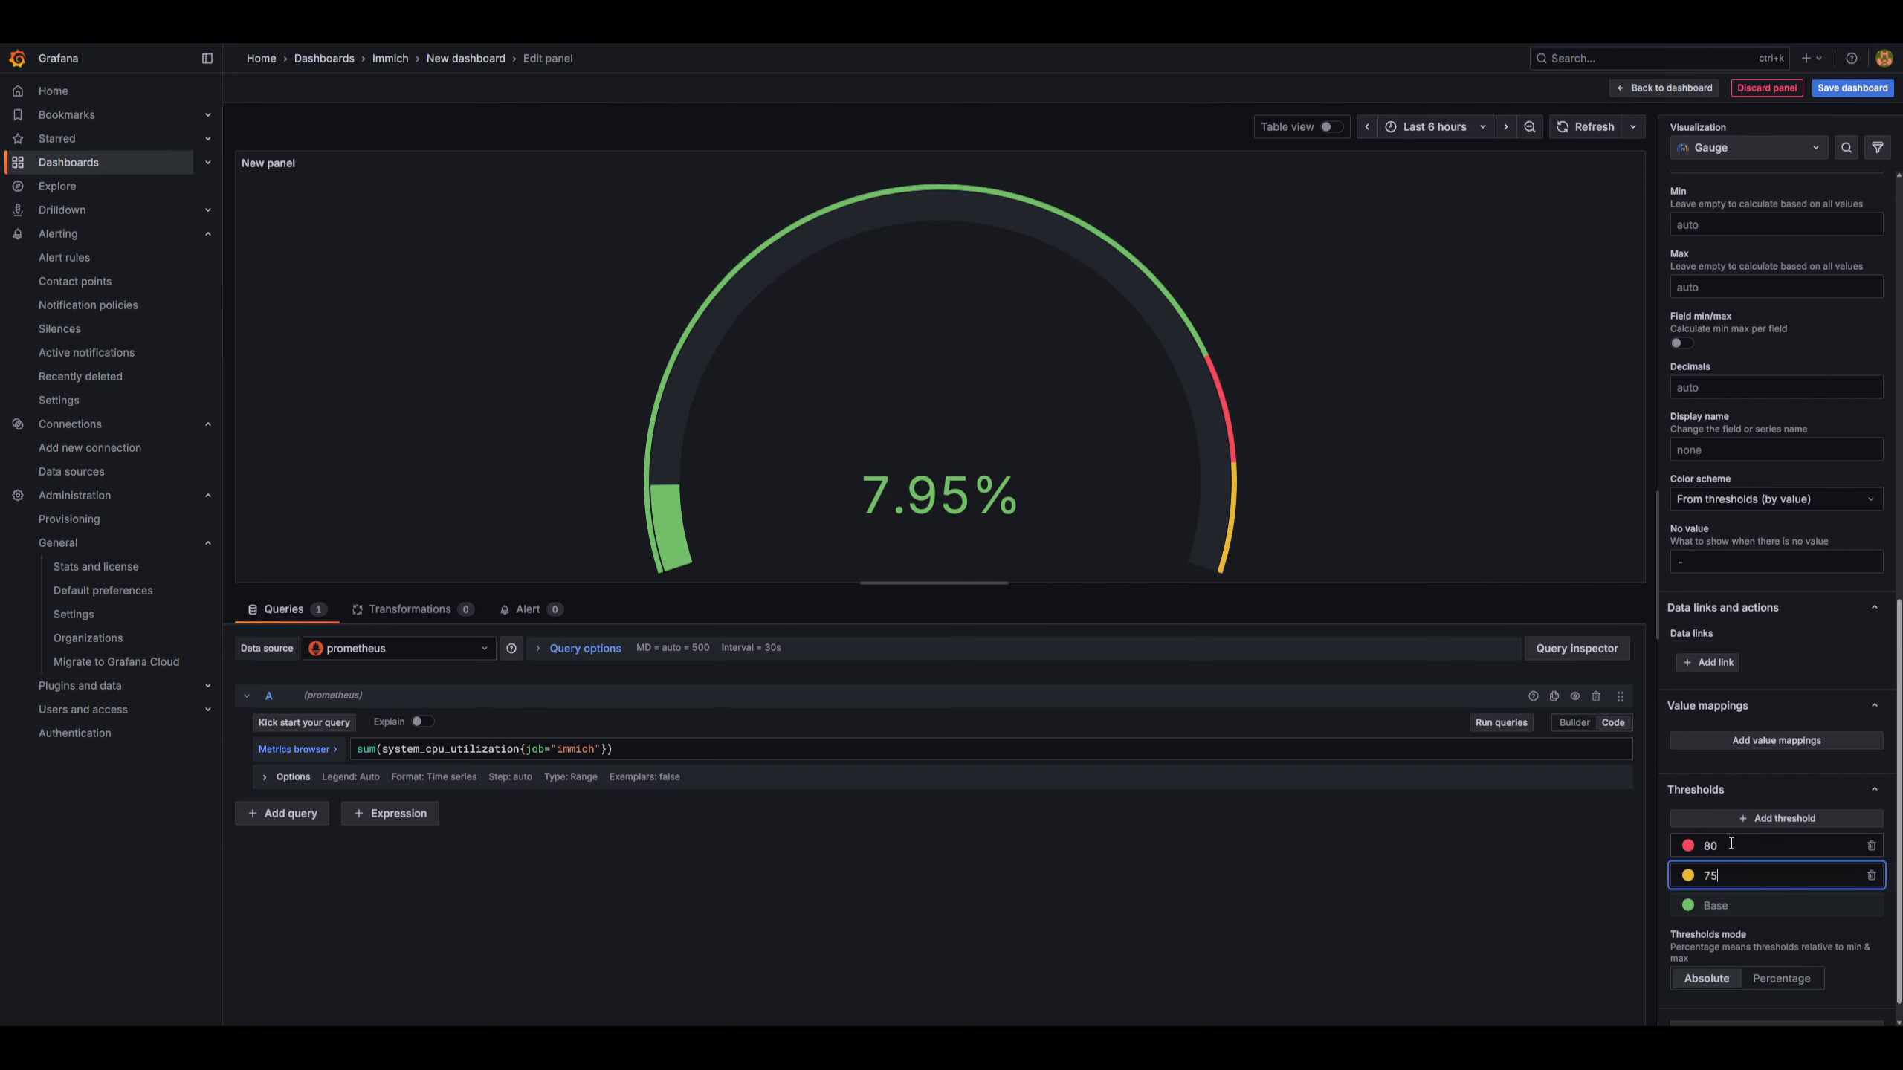
Set the red threshold to 90.
{"action": "left_click", "coordinate": [1731, 844]}
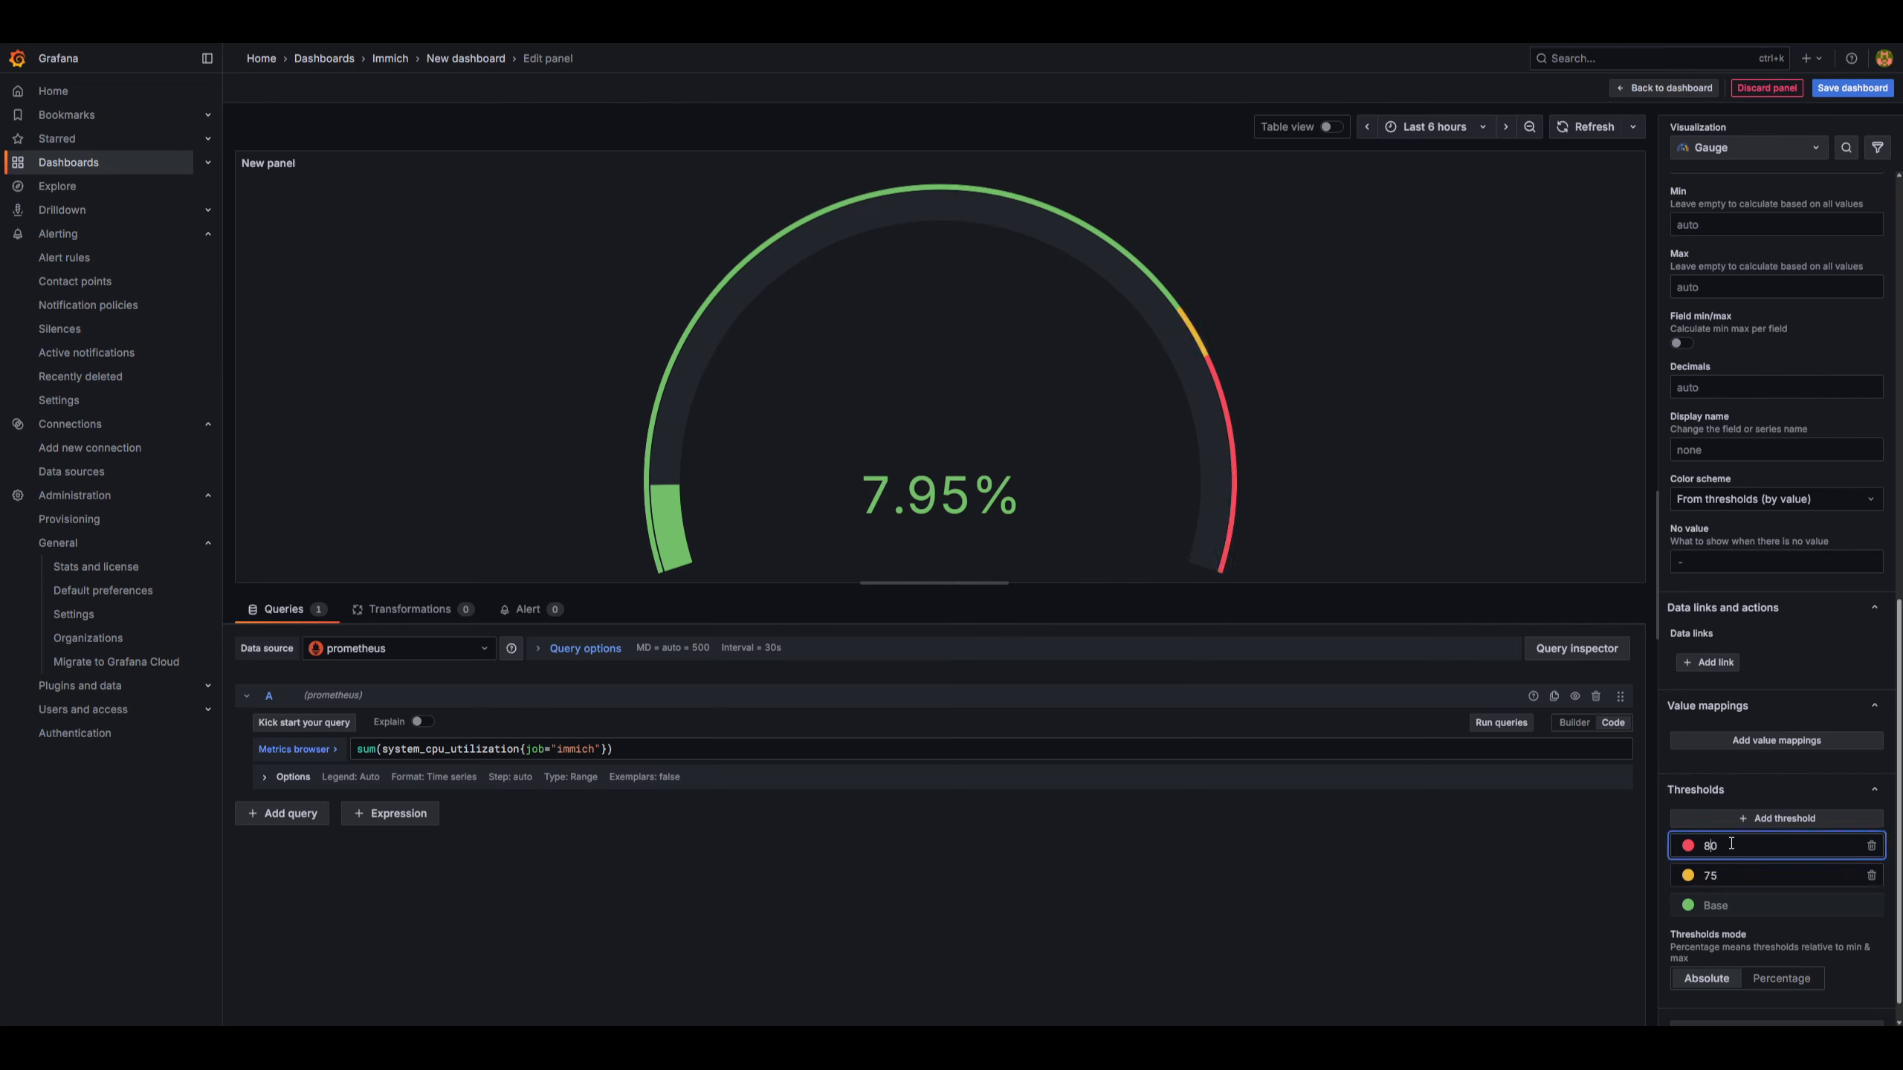
{"action": "key", "text": "BackSpace"}
{"action": "type", "text": "9"}
{"action": "left_click", "coordinate": [1561, 860]}
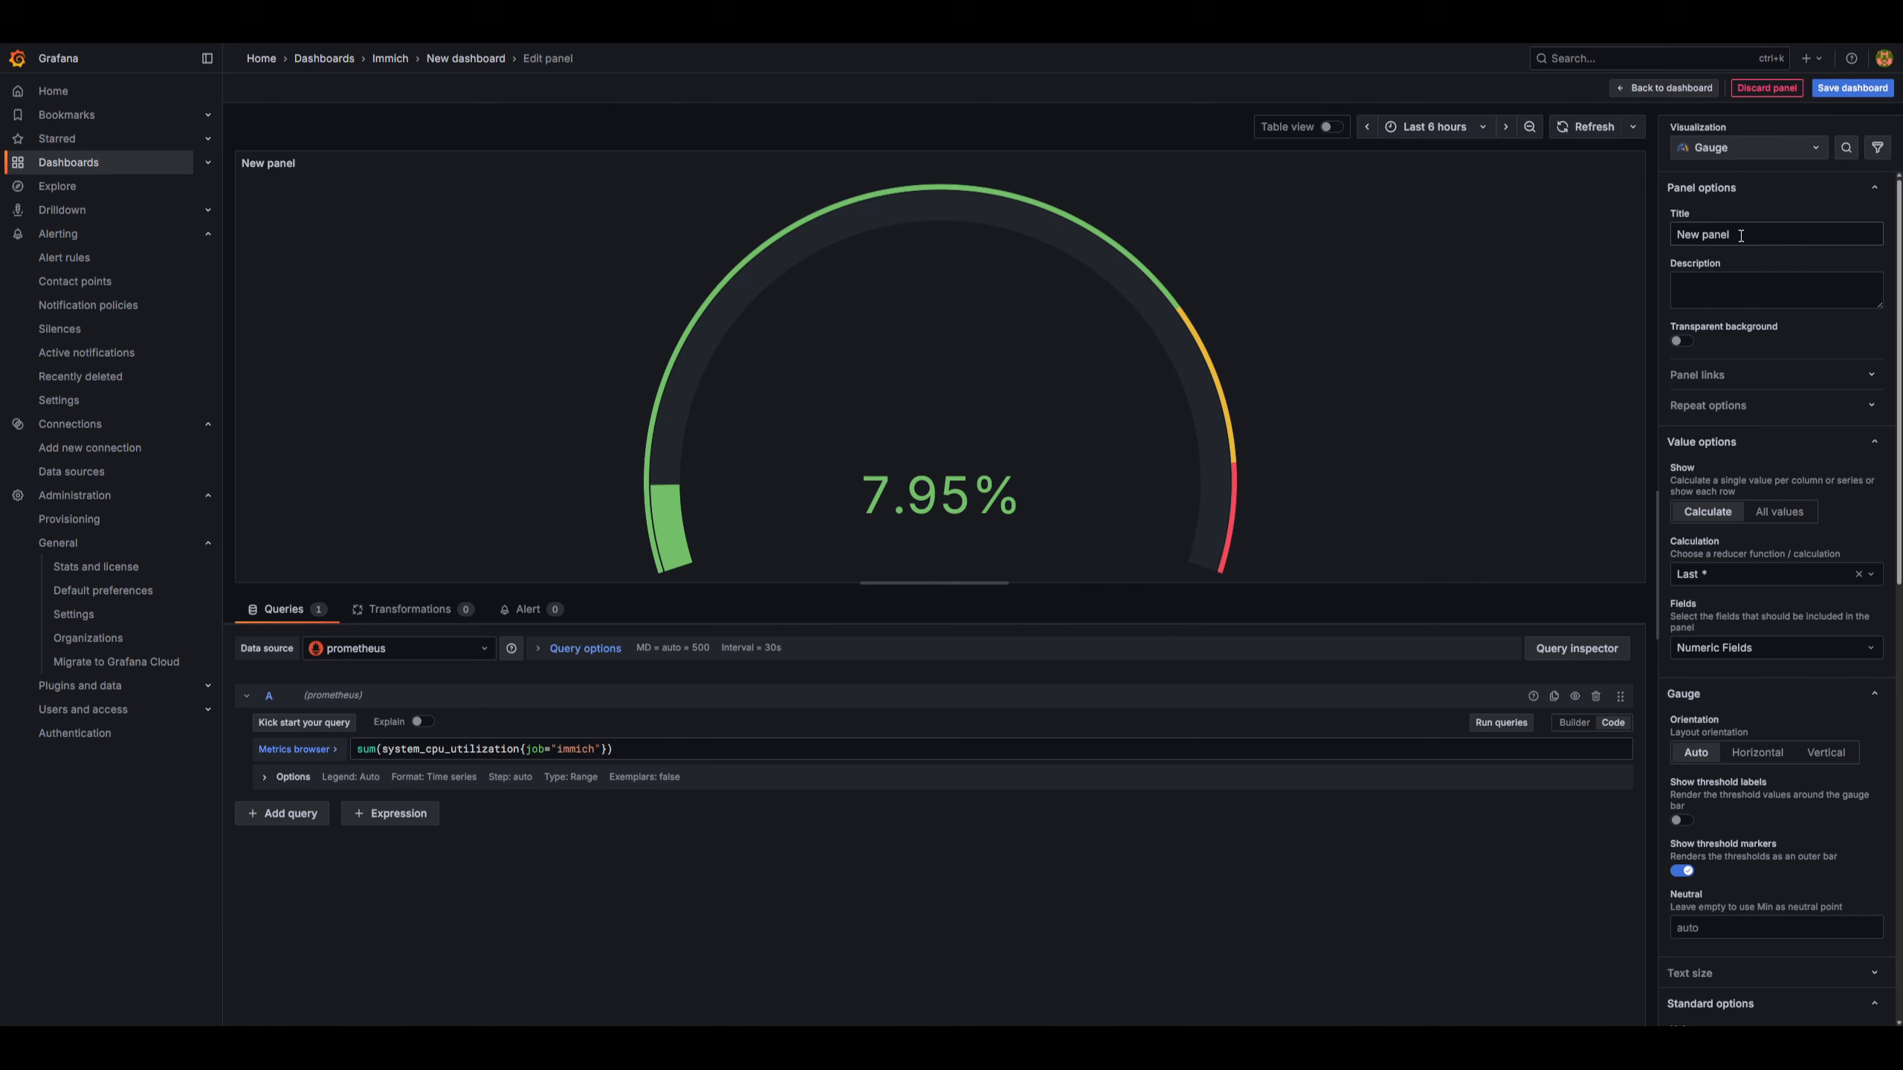
Title the panel CPU Utilization and return to the dashboard.
{"action": "left_click_drag", "start_coordinate": [1741, 235], "coordinate": [1670, 242]}
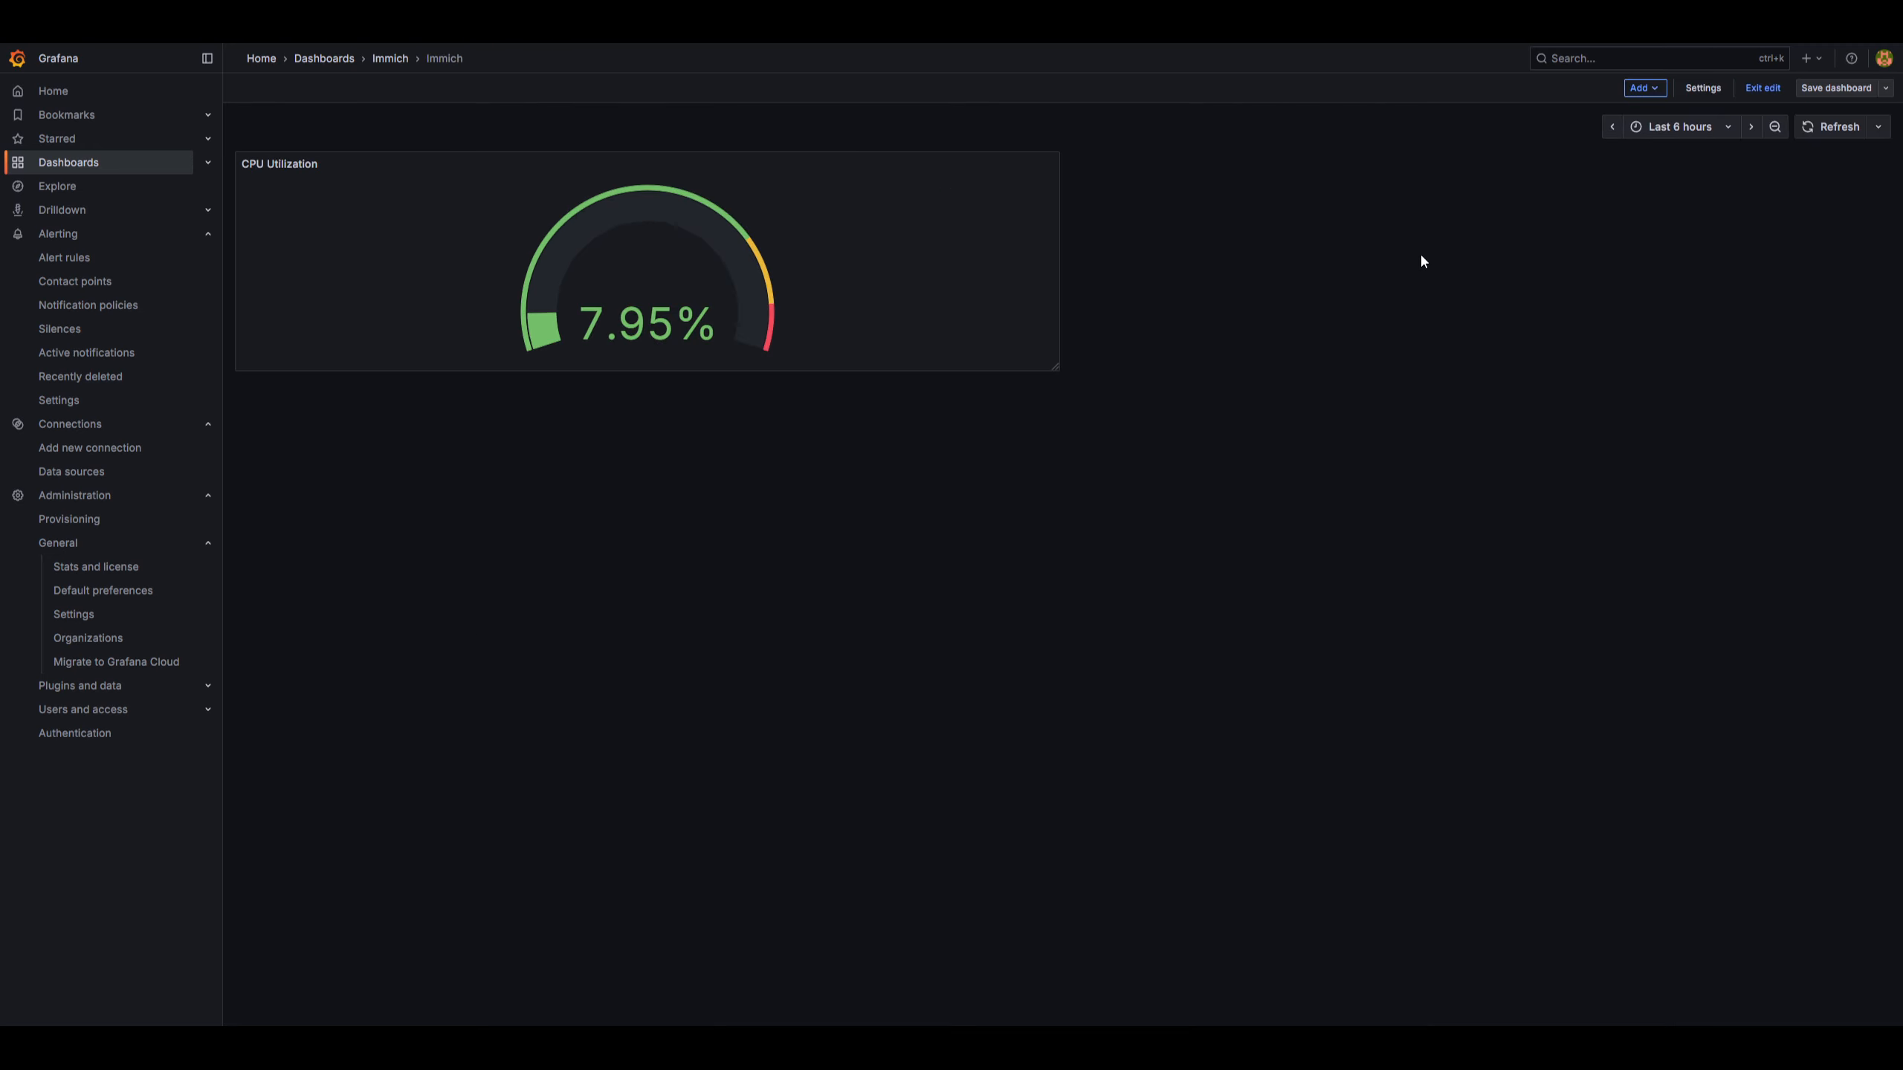
Set the dashboard time range to Last 1 hour.
{"action": "left_click", "coordinate": [1713, 129]}
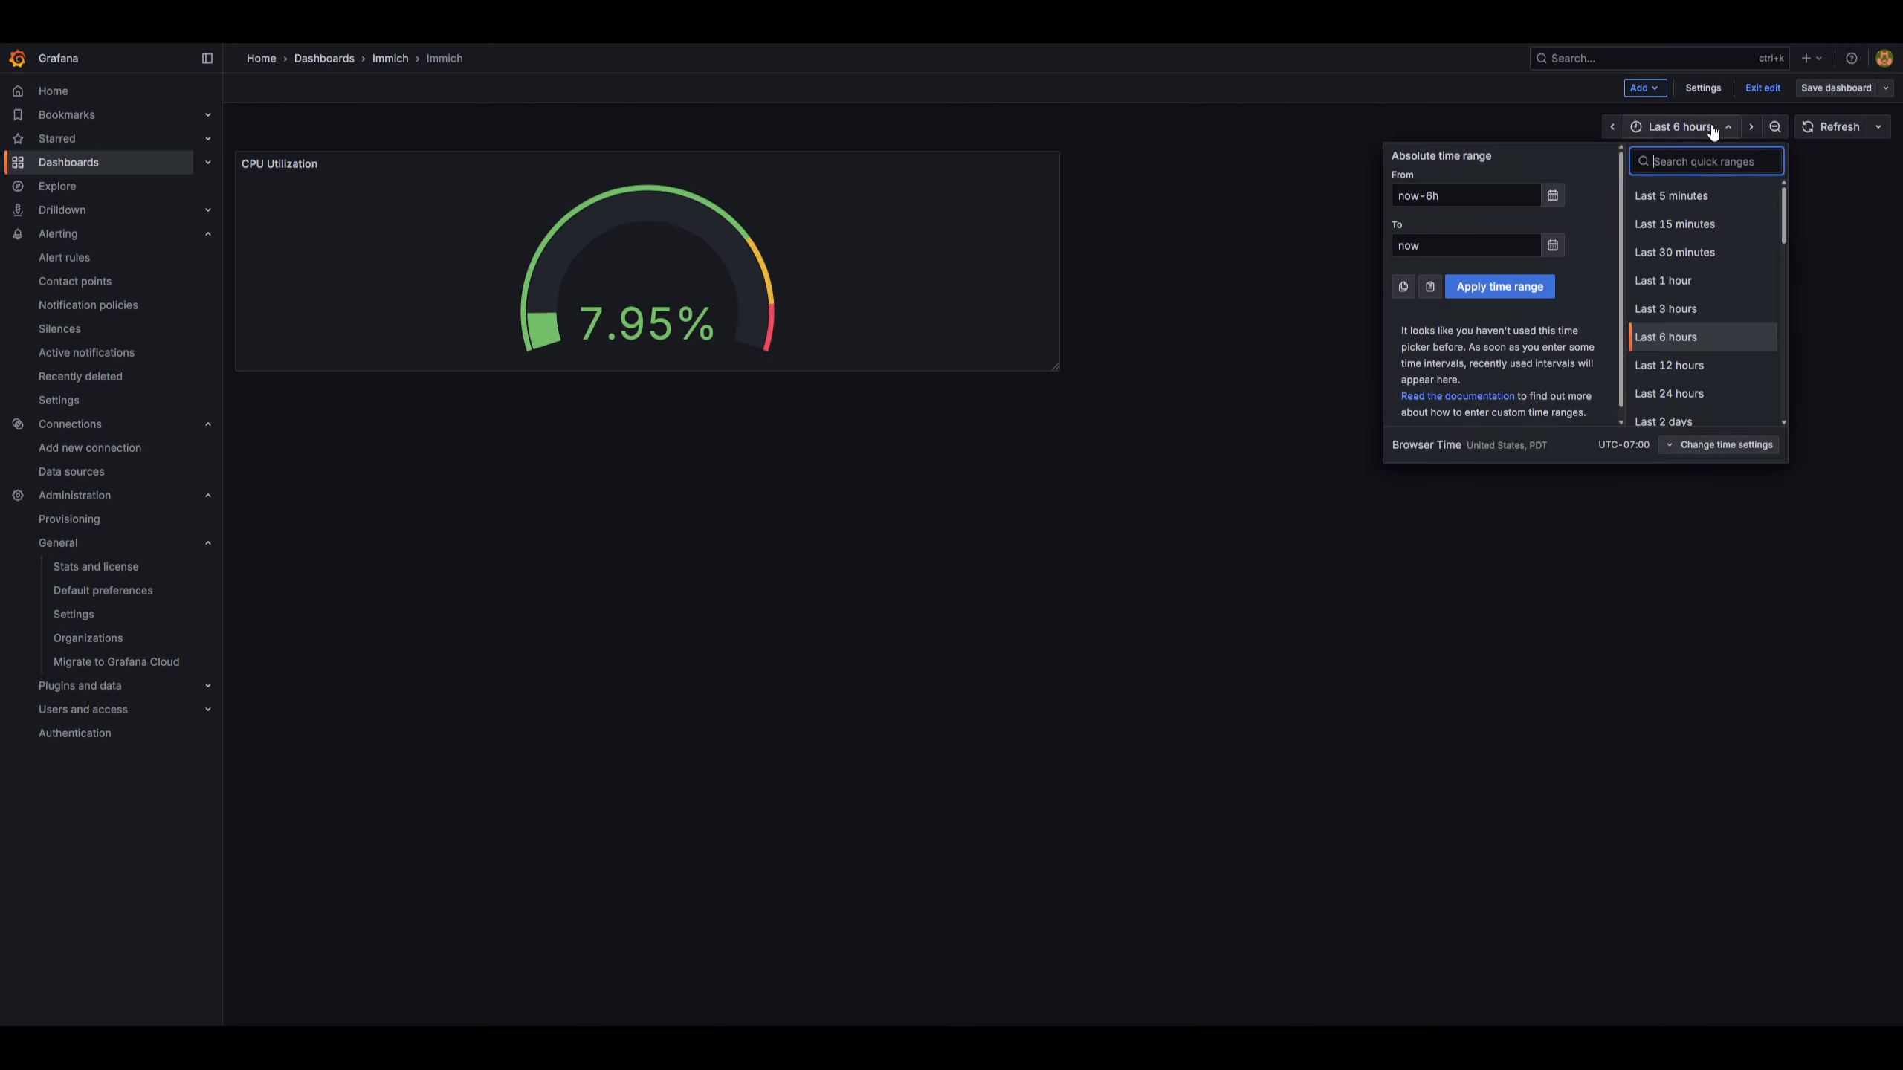
{"action": "left_click", "coordinate": [1688, 279]}
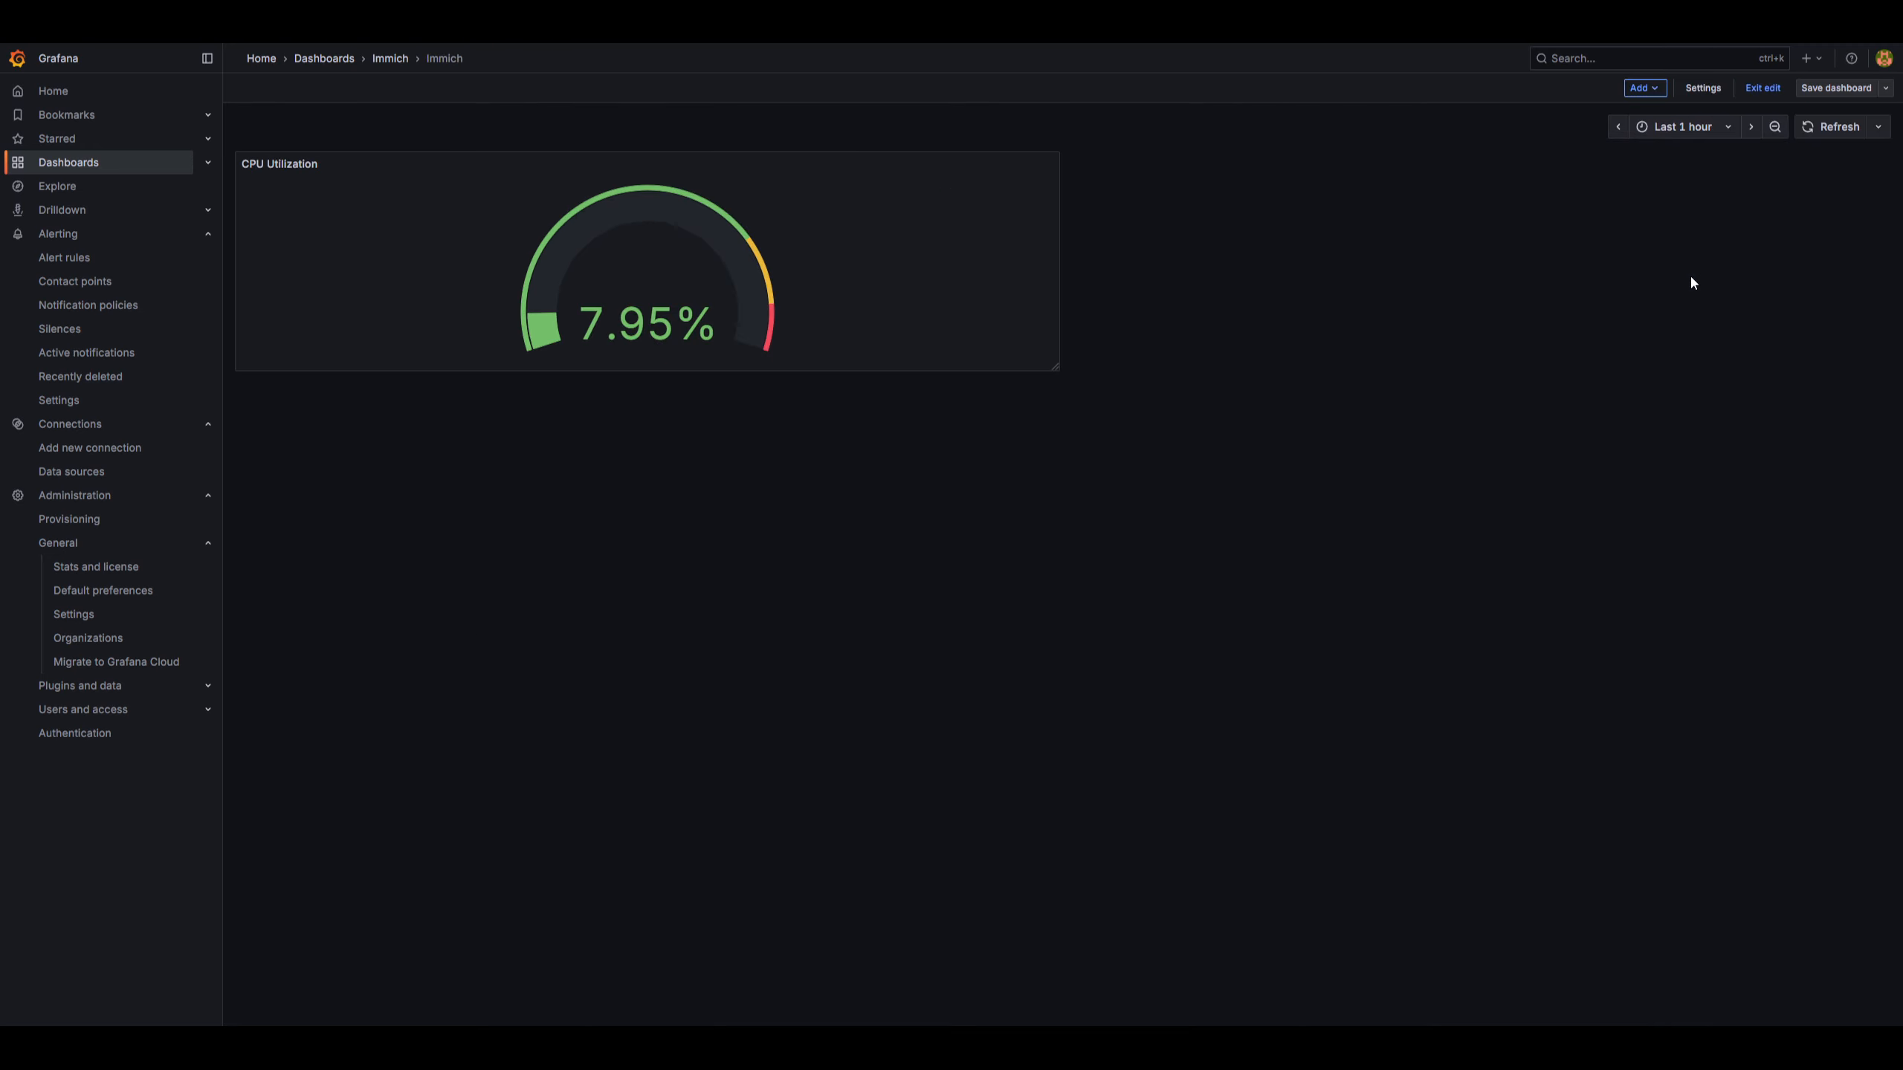
Set the dashboard auto-refresh interval to 5s and save the dashboard.
{"action": "left_click", "coordinate": [1881, 130]}
{"action": "left_click", "coordinate": [1860, 200]}
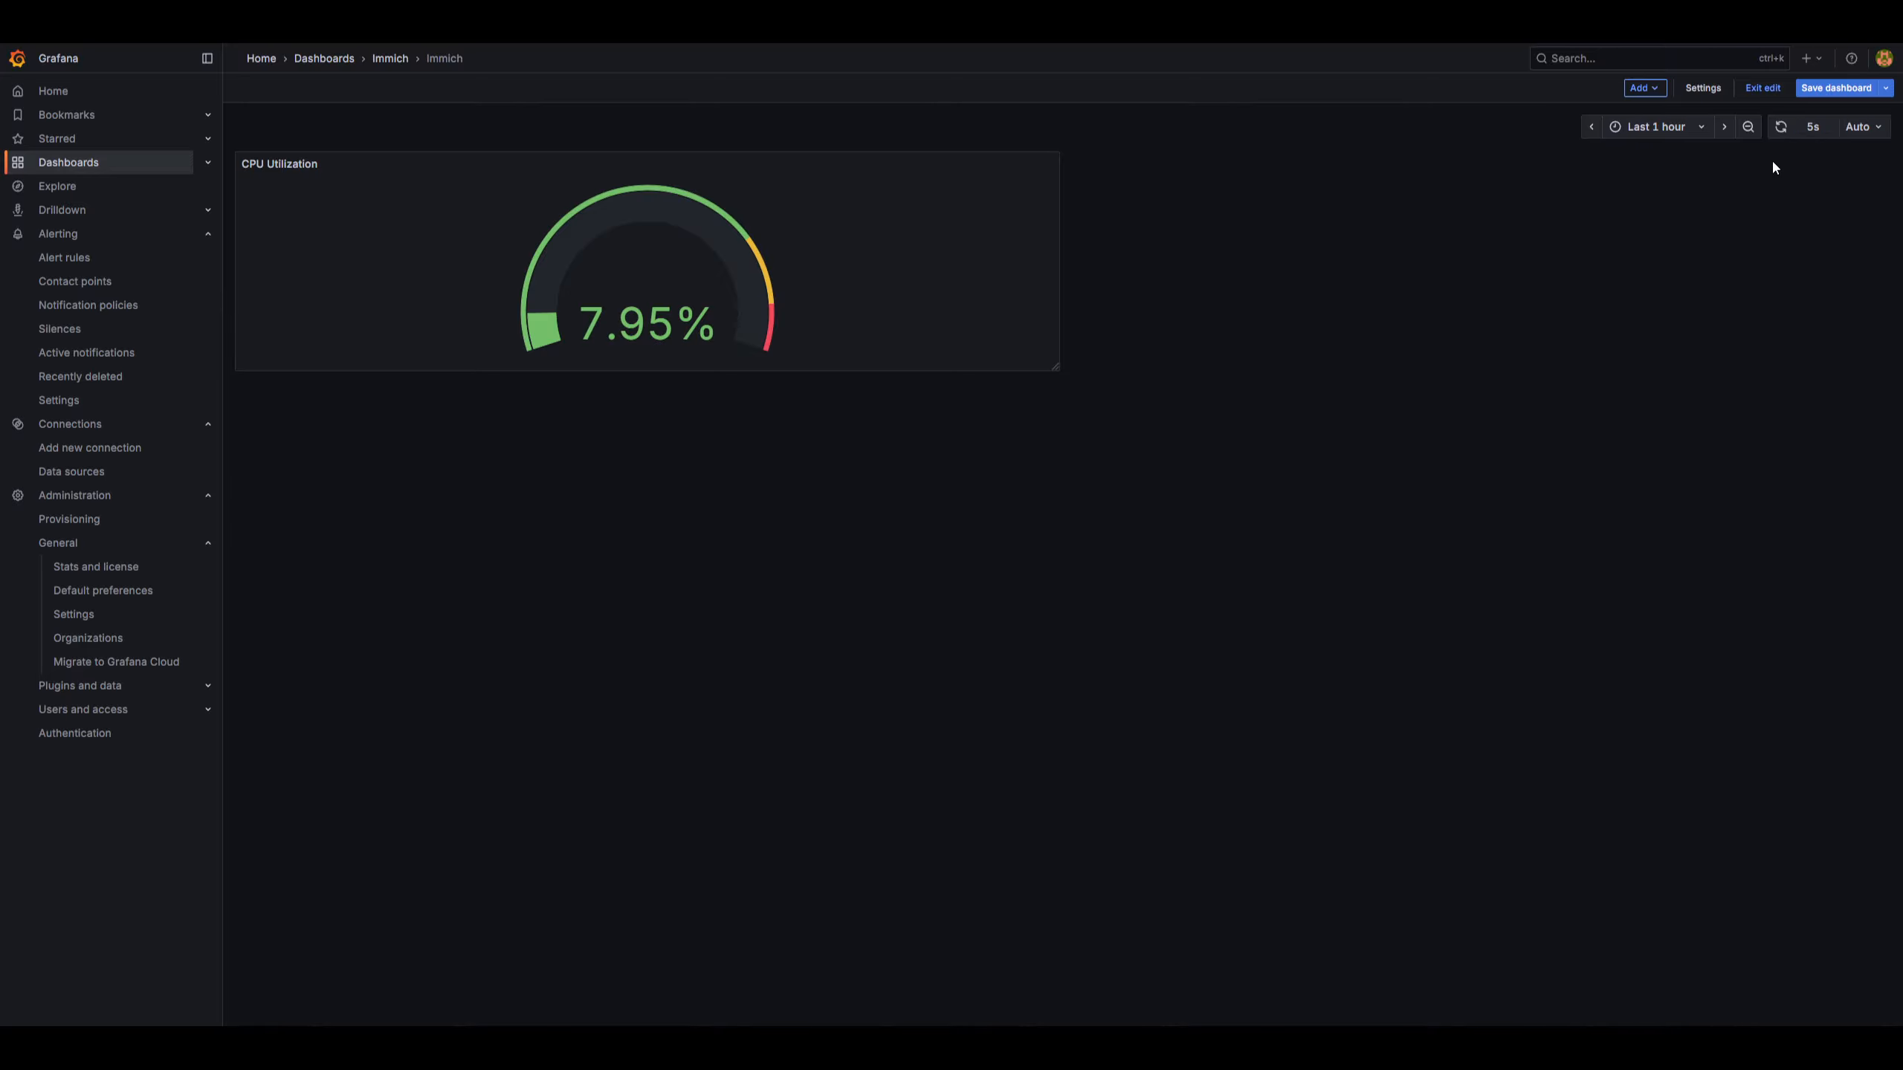
{"action": "left_click", "coordinate": [1826, 88]}
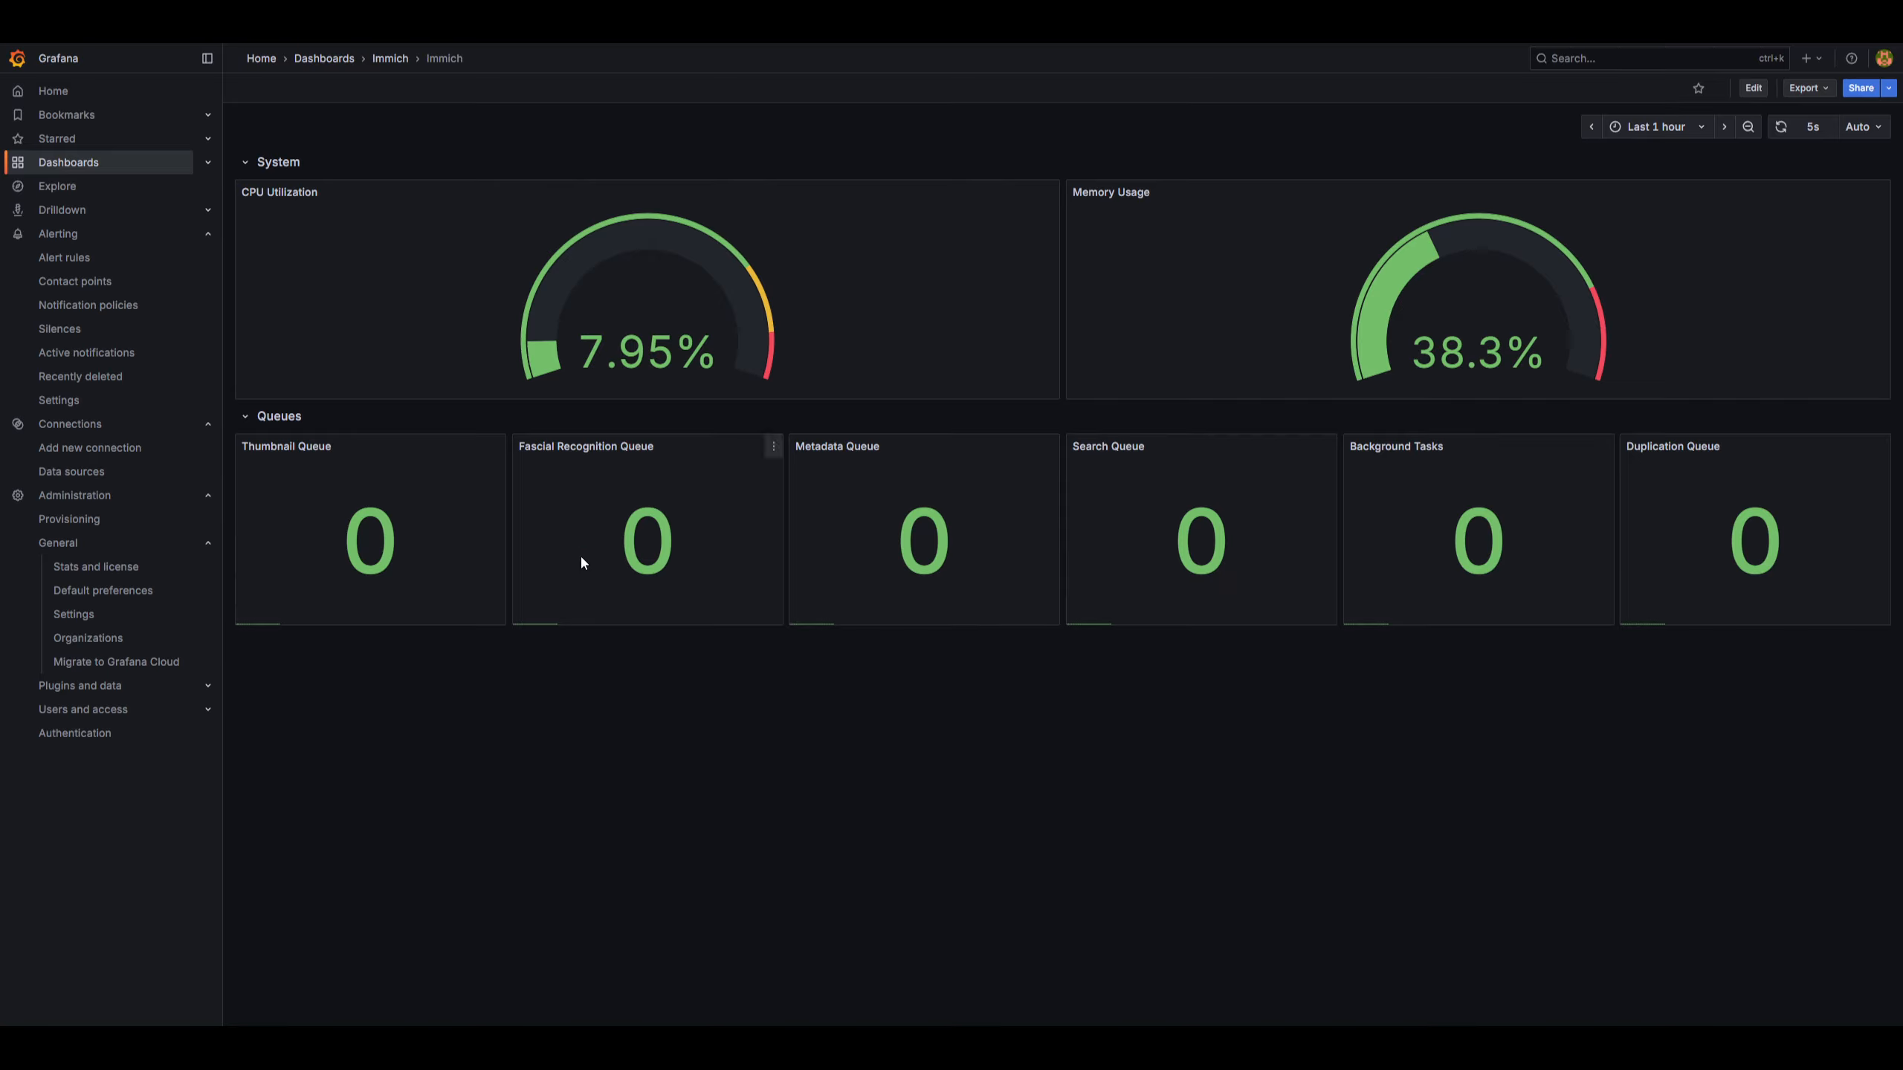
Start creating a new alerting contact point and choose Discord as its integration.
{"action": "left_click", "coordinate": [81, 282]}
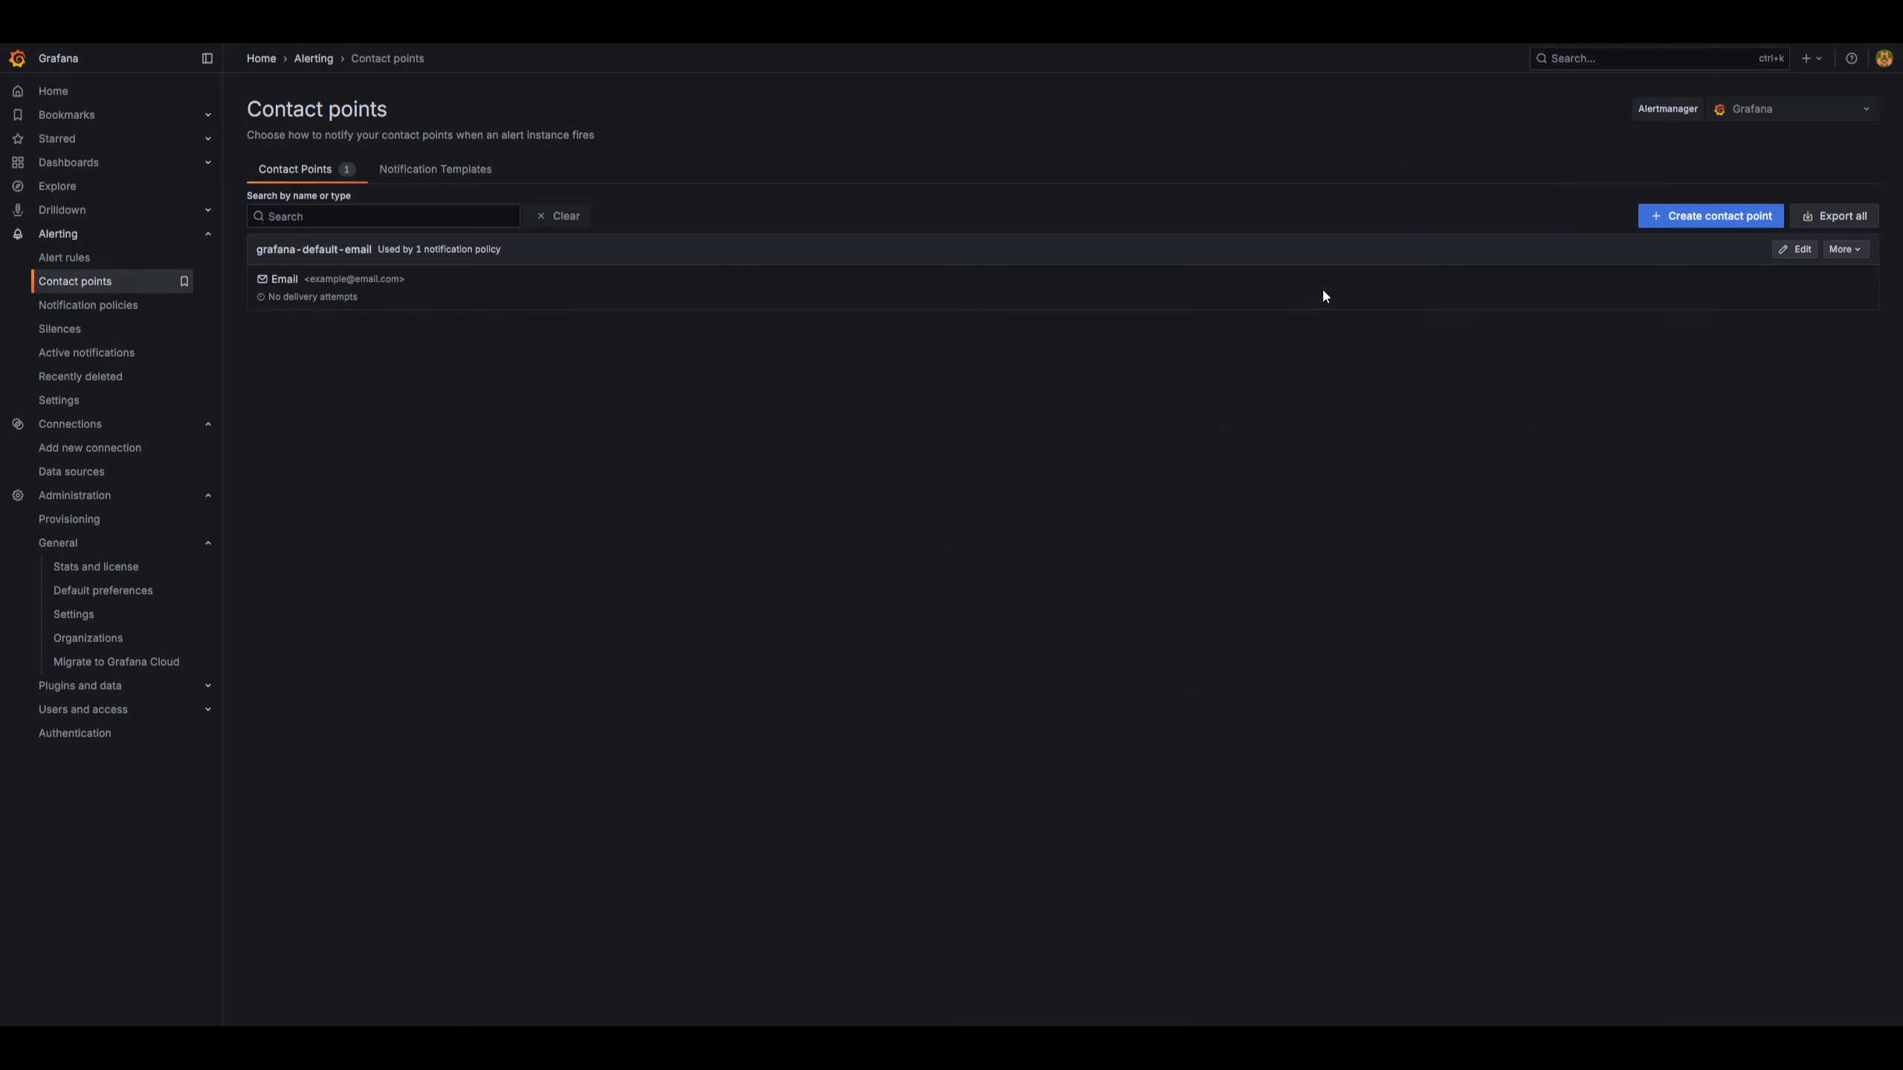
{"action": "left_click", "coordinate": [1690, 222]}
{"action": "left_click", "coordinate": [309, 292]}
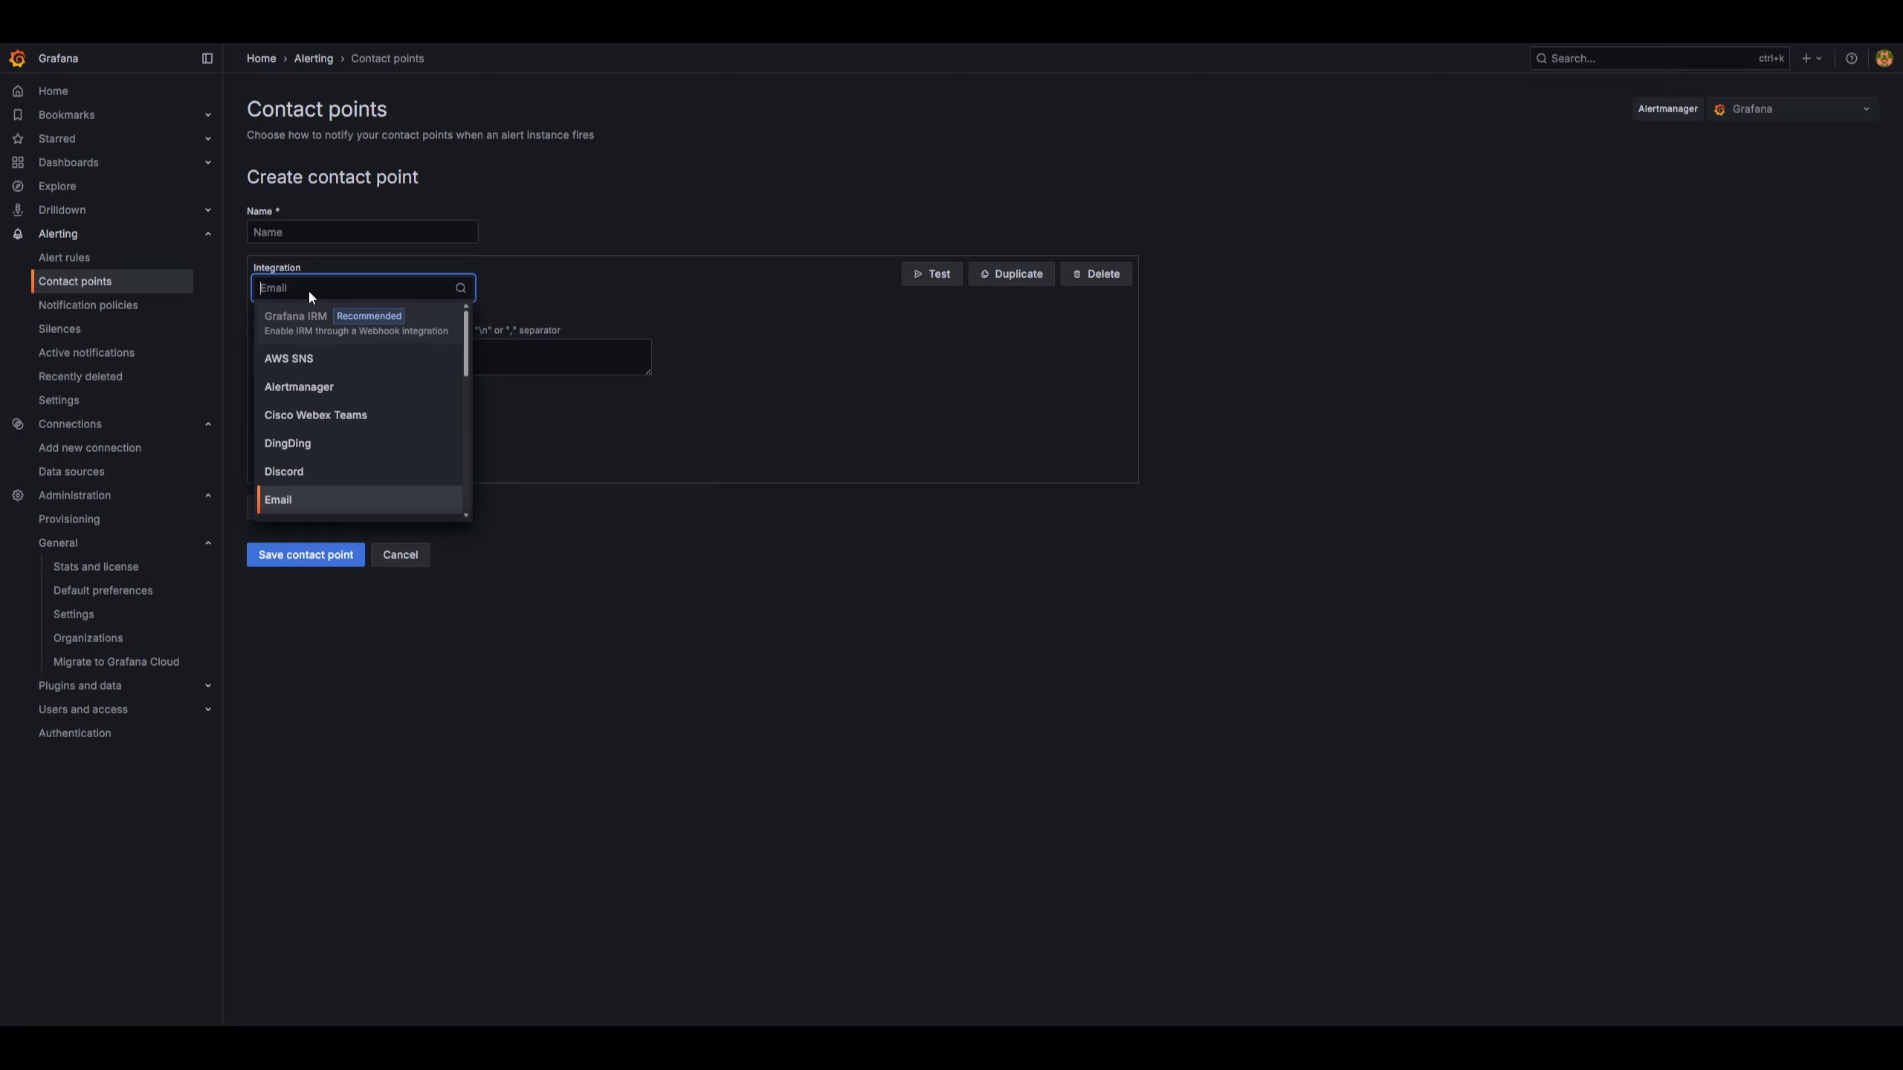
{"action": "left_click", "coordinate": [299, 472]}
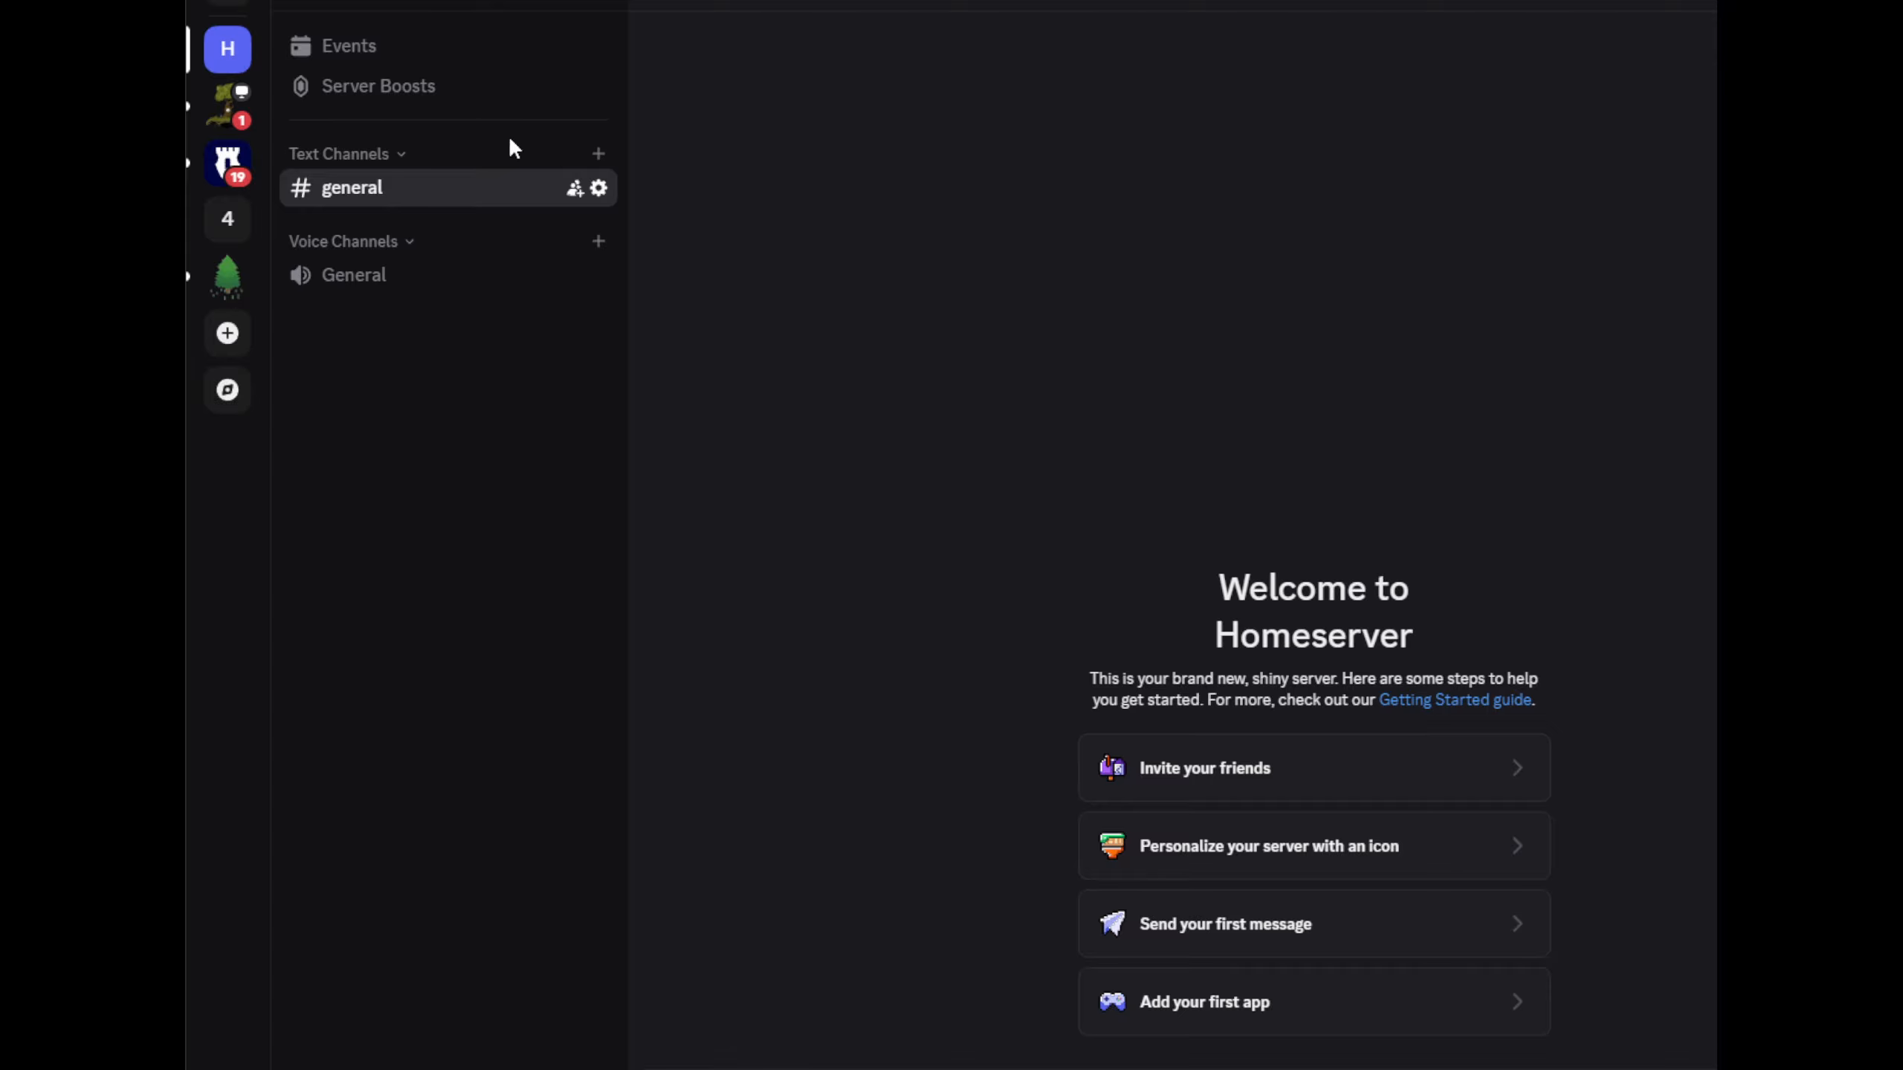
Switch to Discord, add an alerts text channel to the server and open that channel's integration settings.
{"action": "left_click", "coordinate": [597, 154]}
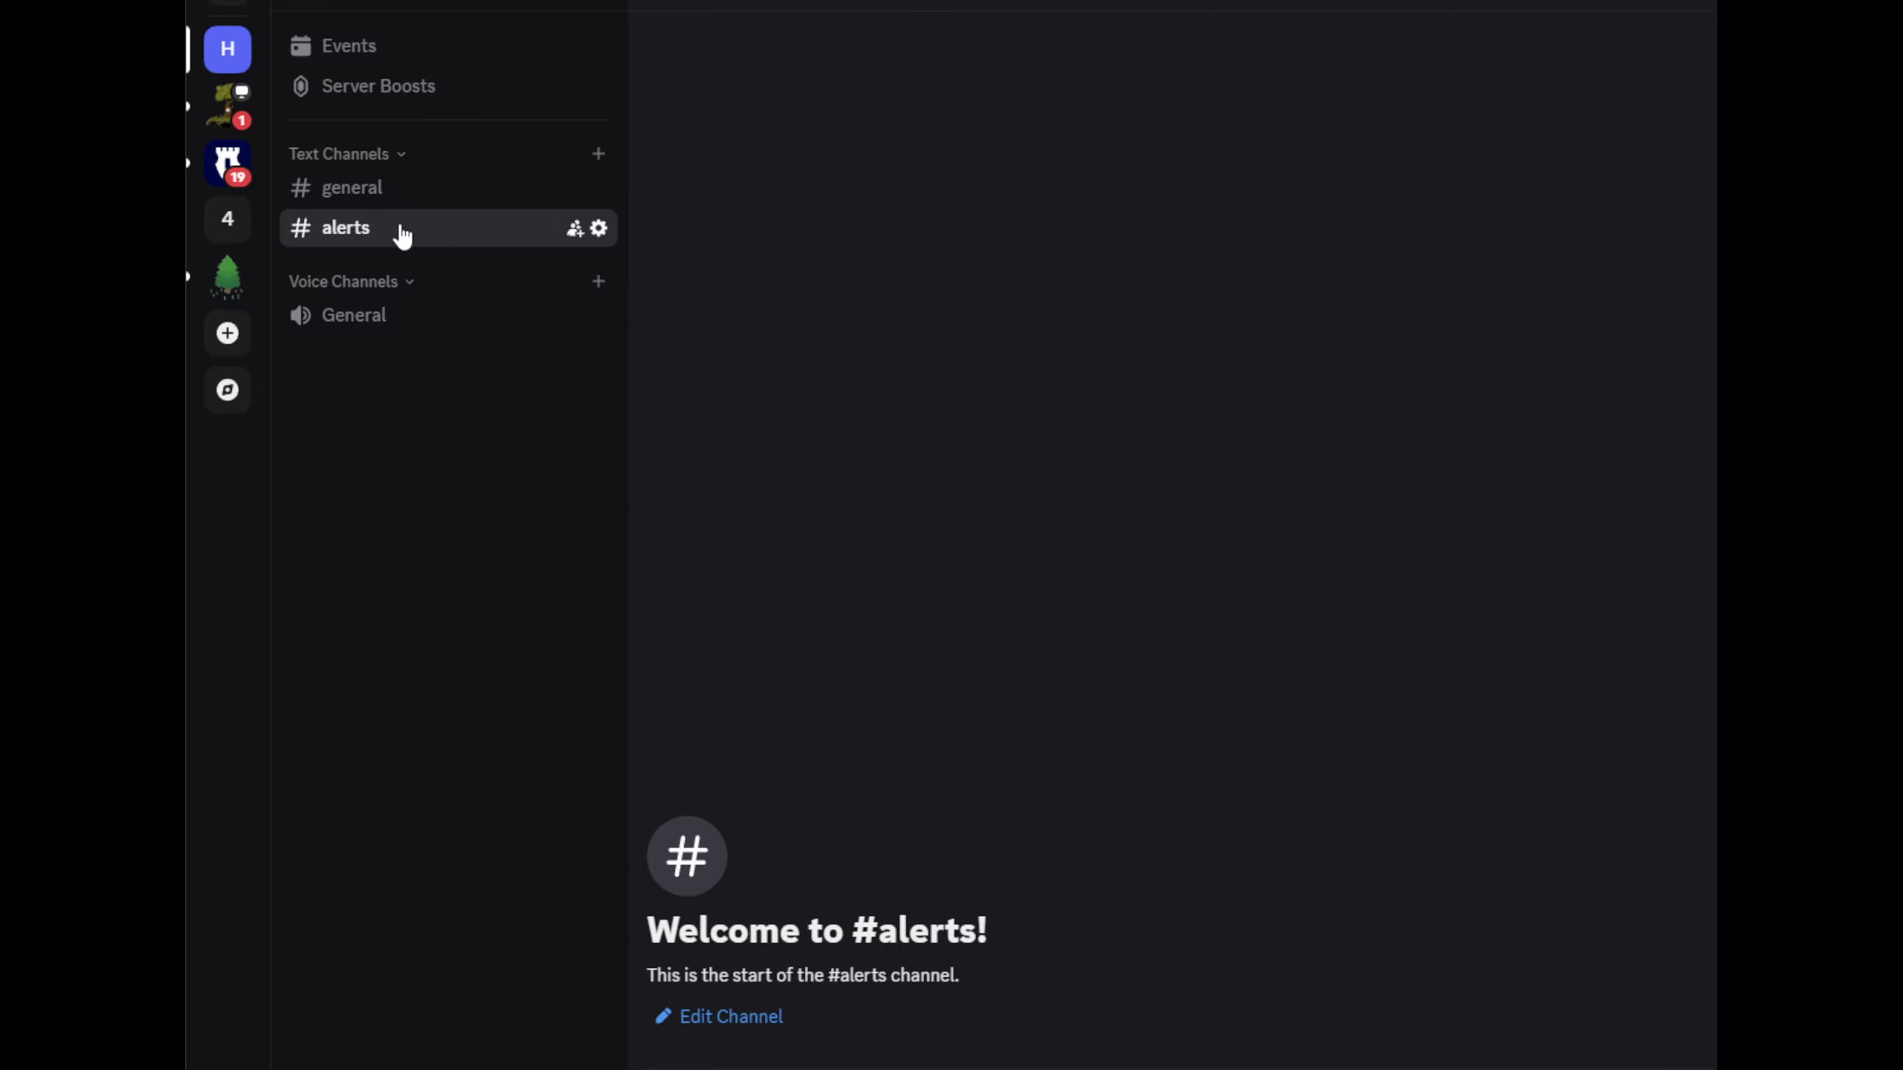
{"action": "left_click", "coordinate": [599, 231]}
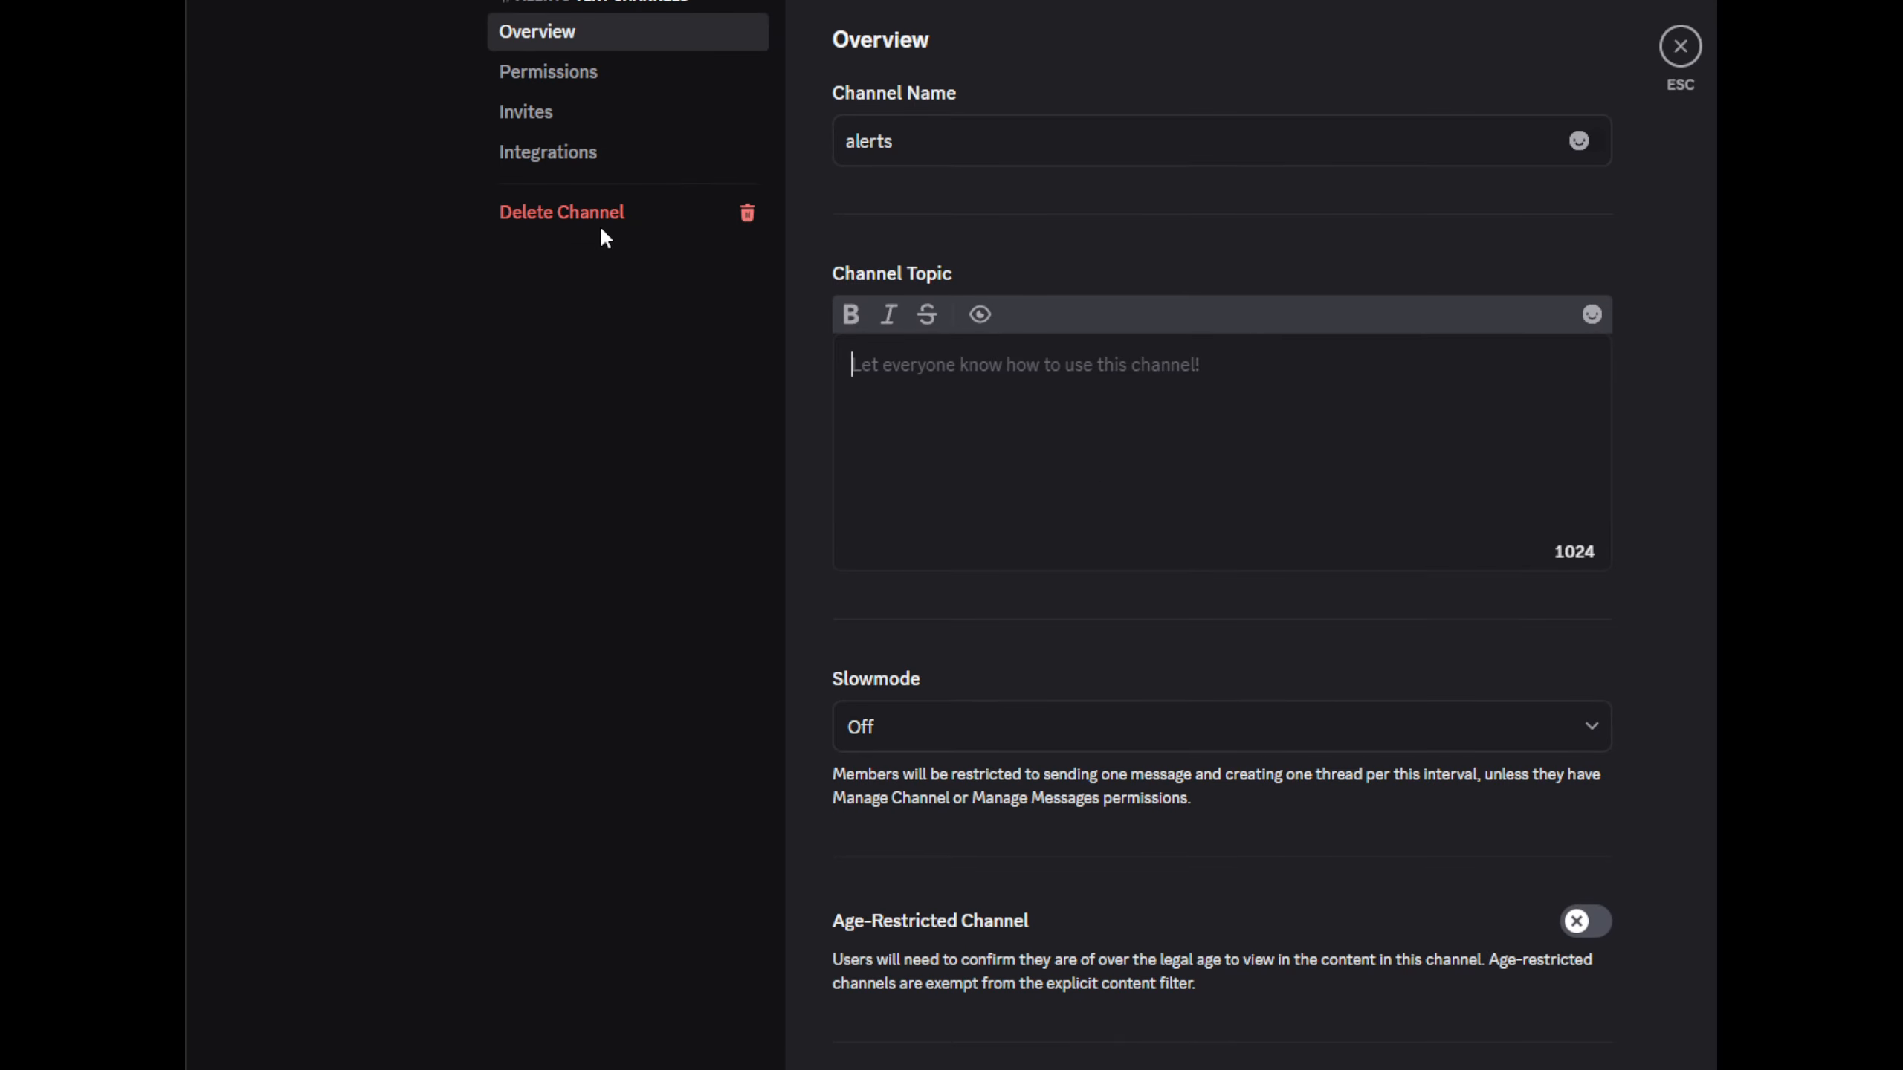
{"action": "left_click", "coordinate": [591, 154]}
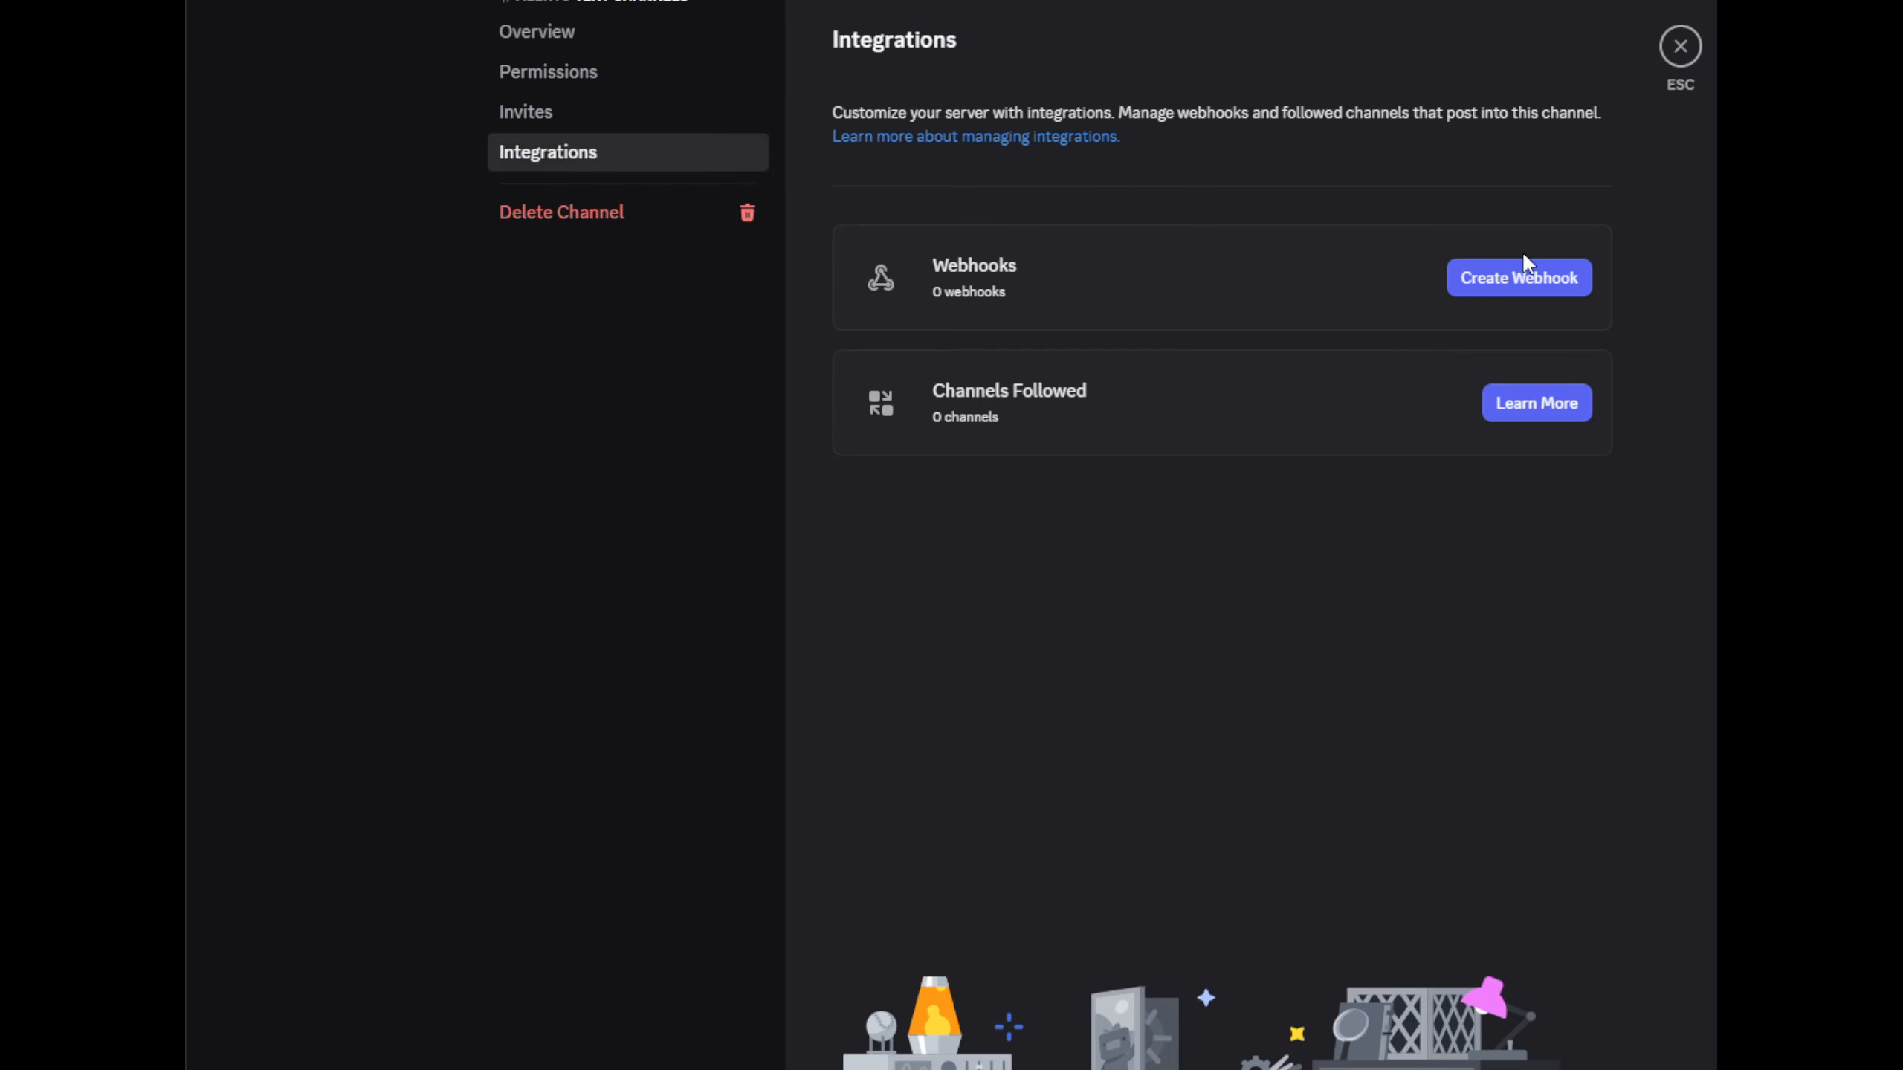
Create a webhook for the channel named Grafana Alerts and copy its webhook URL.
{"action": "left_click", "coordinate": [1519, 271]}
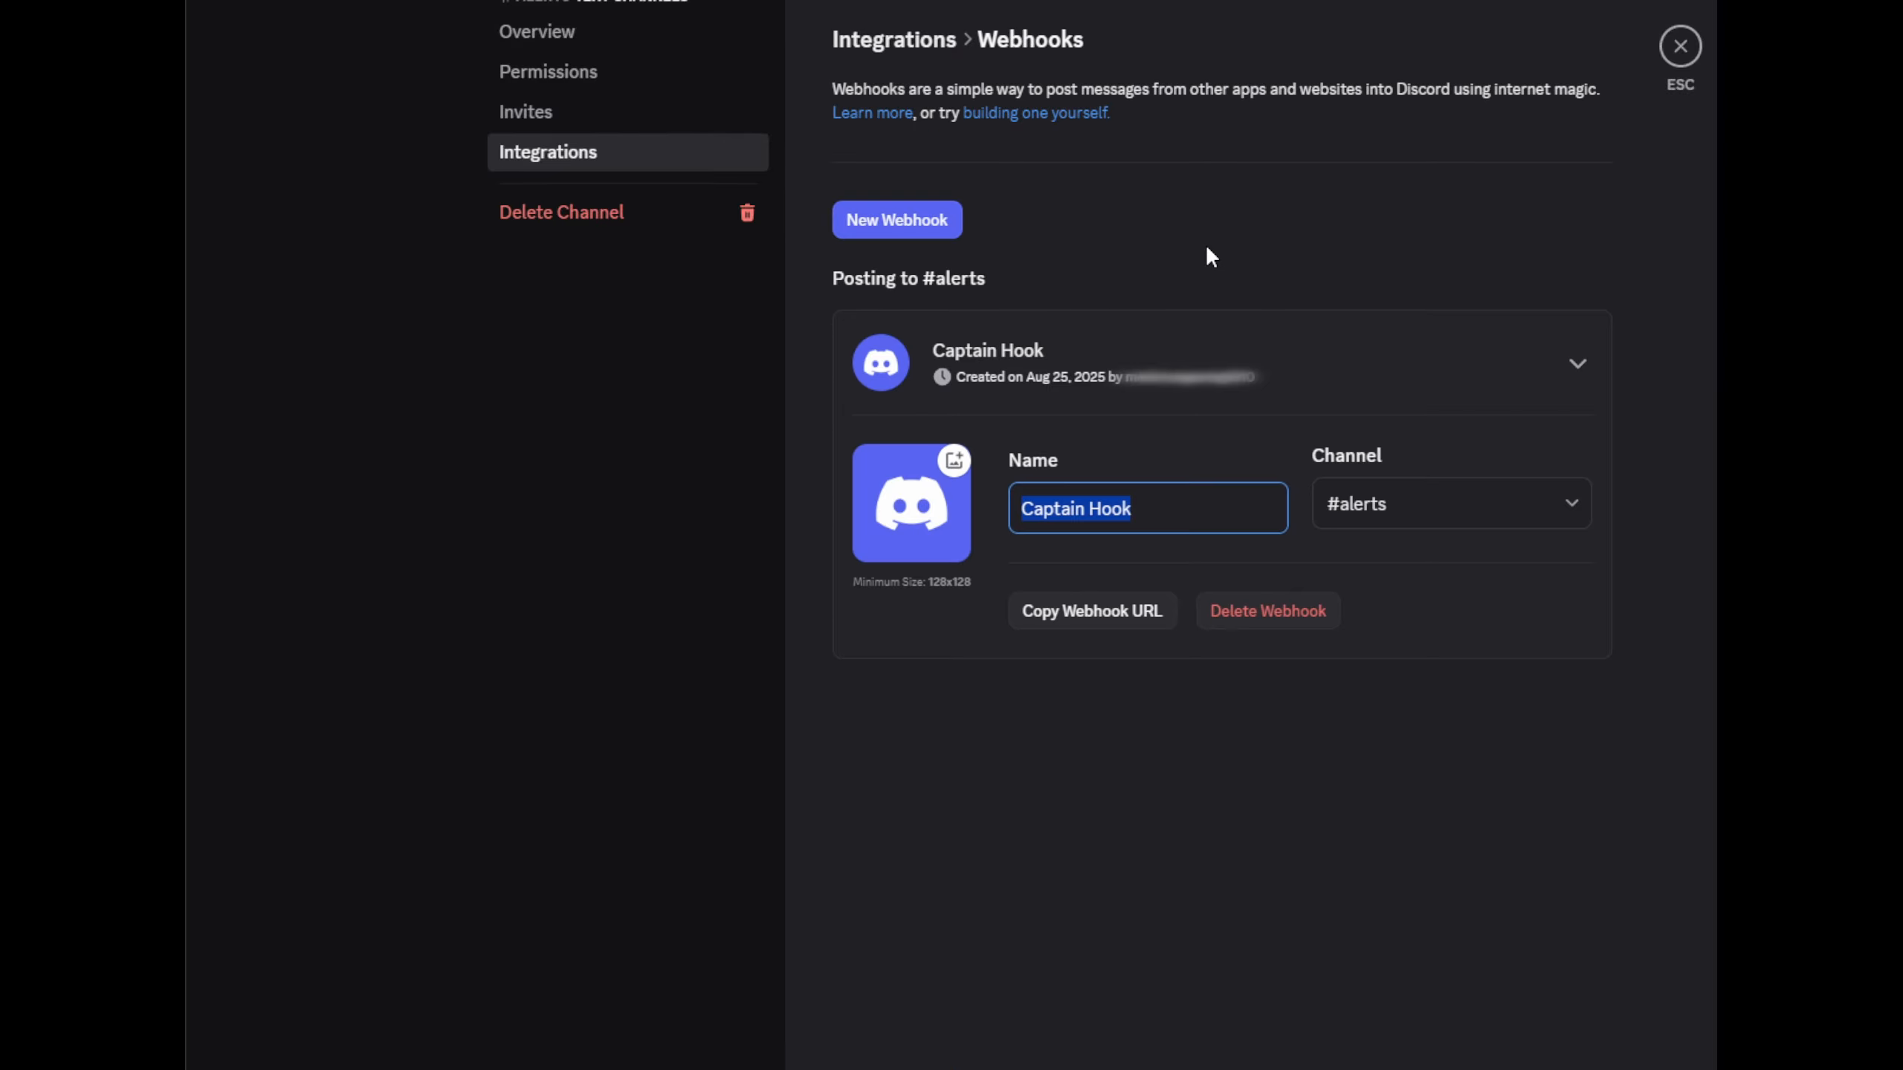
{"action": "type", "text": "Grafana Alerts"}
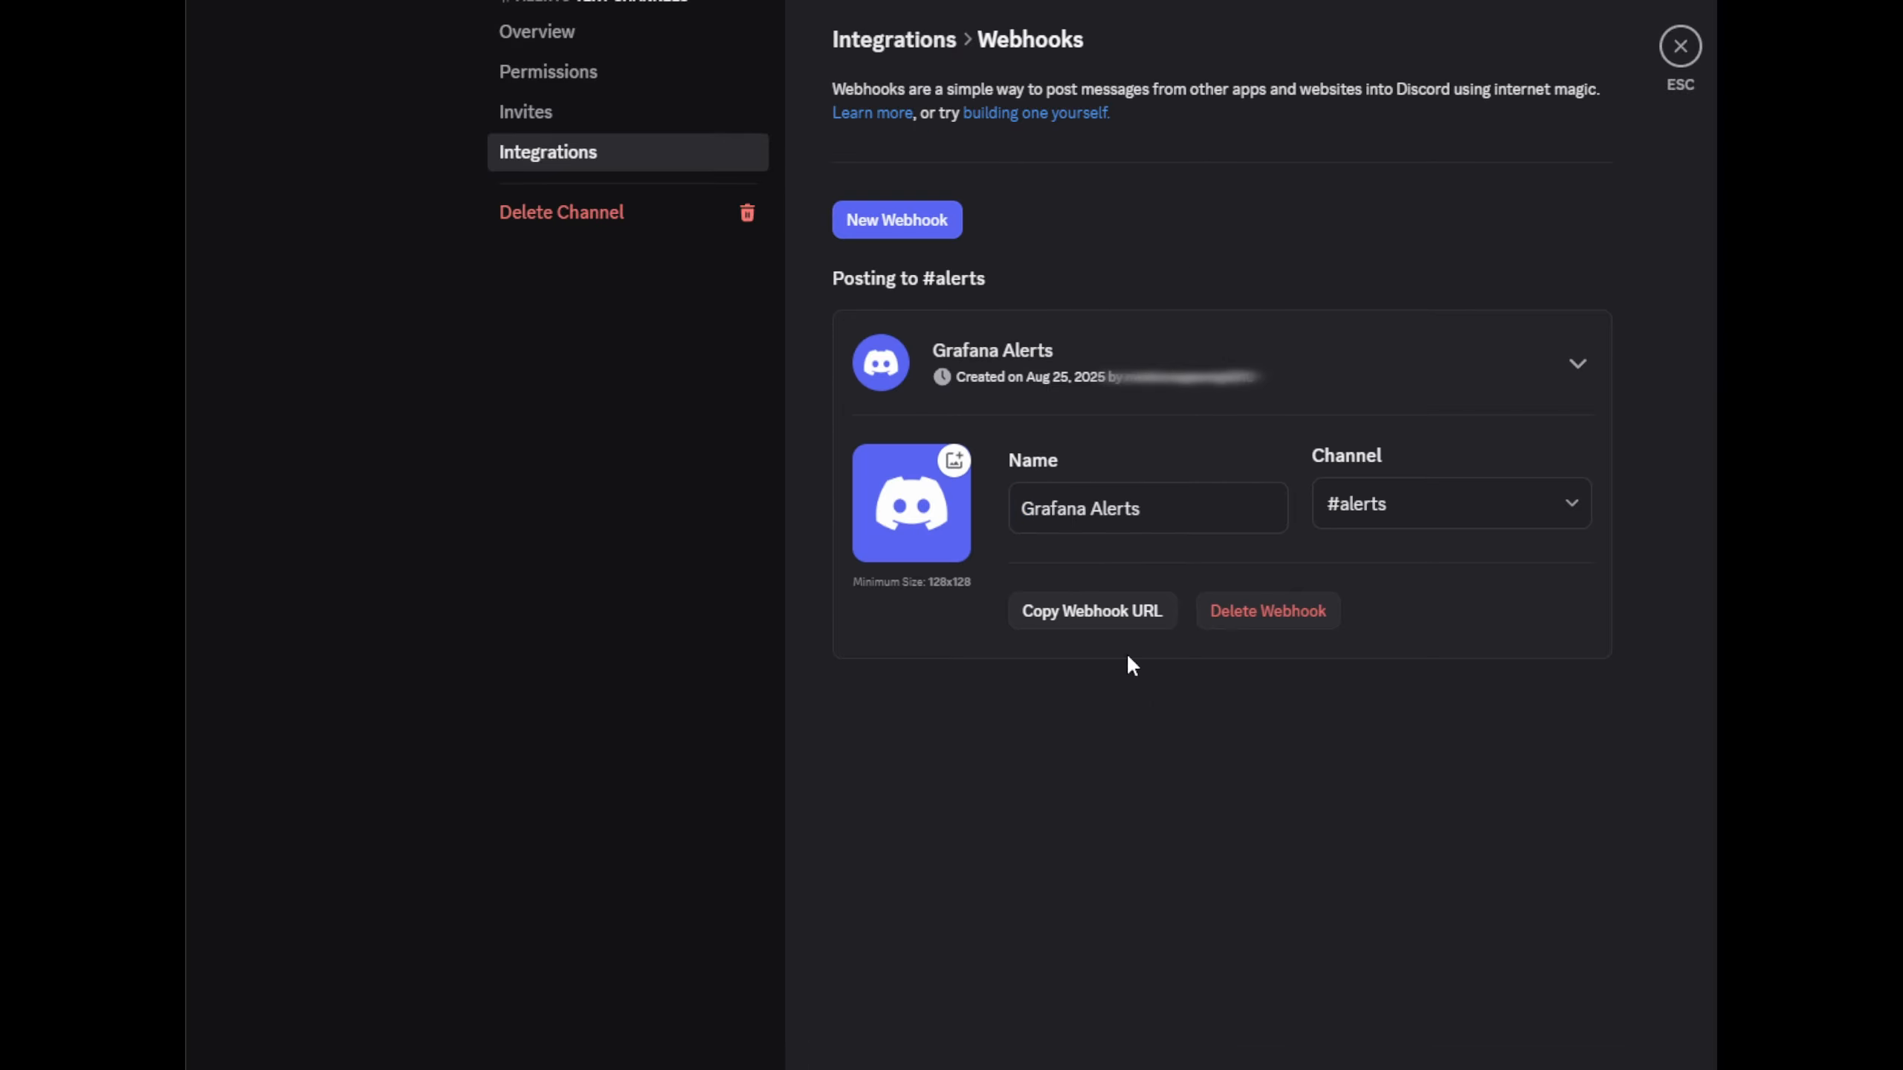
{"action": "left_click", "coordinate": [1082, 613]}
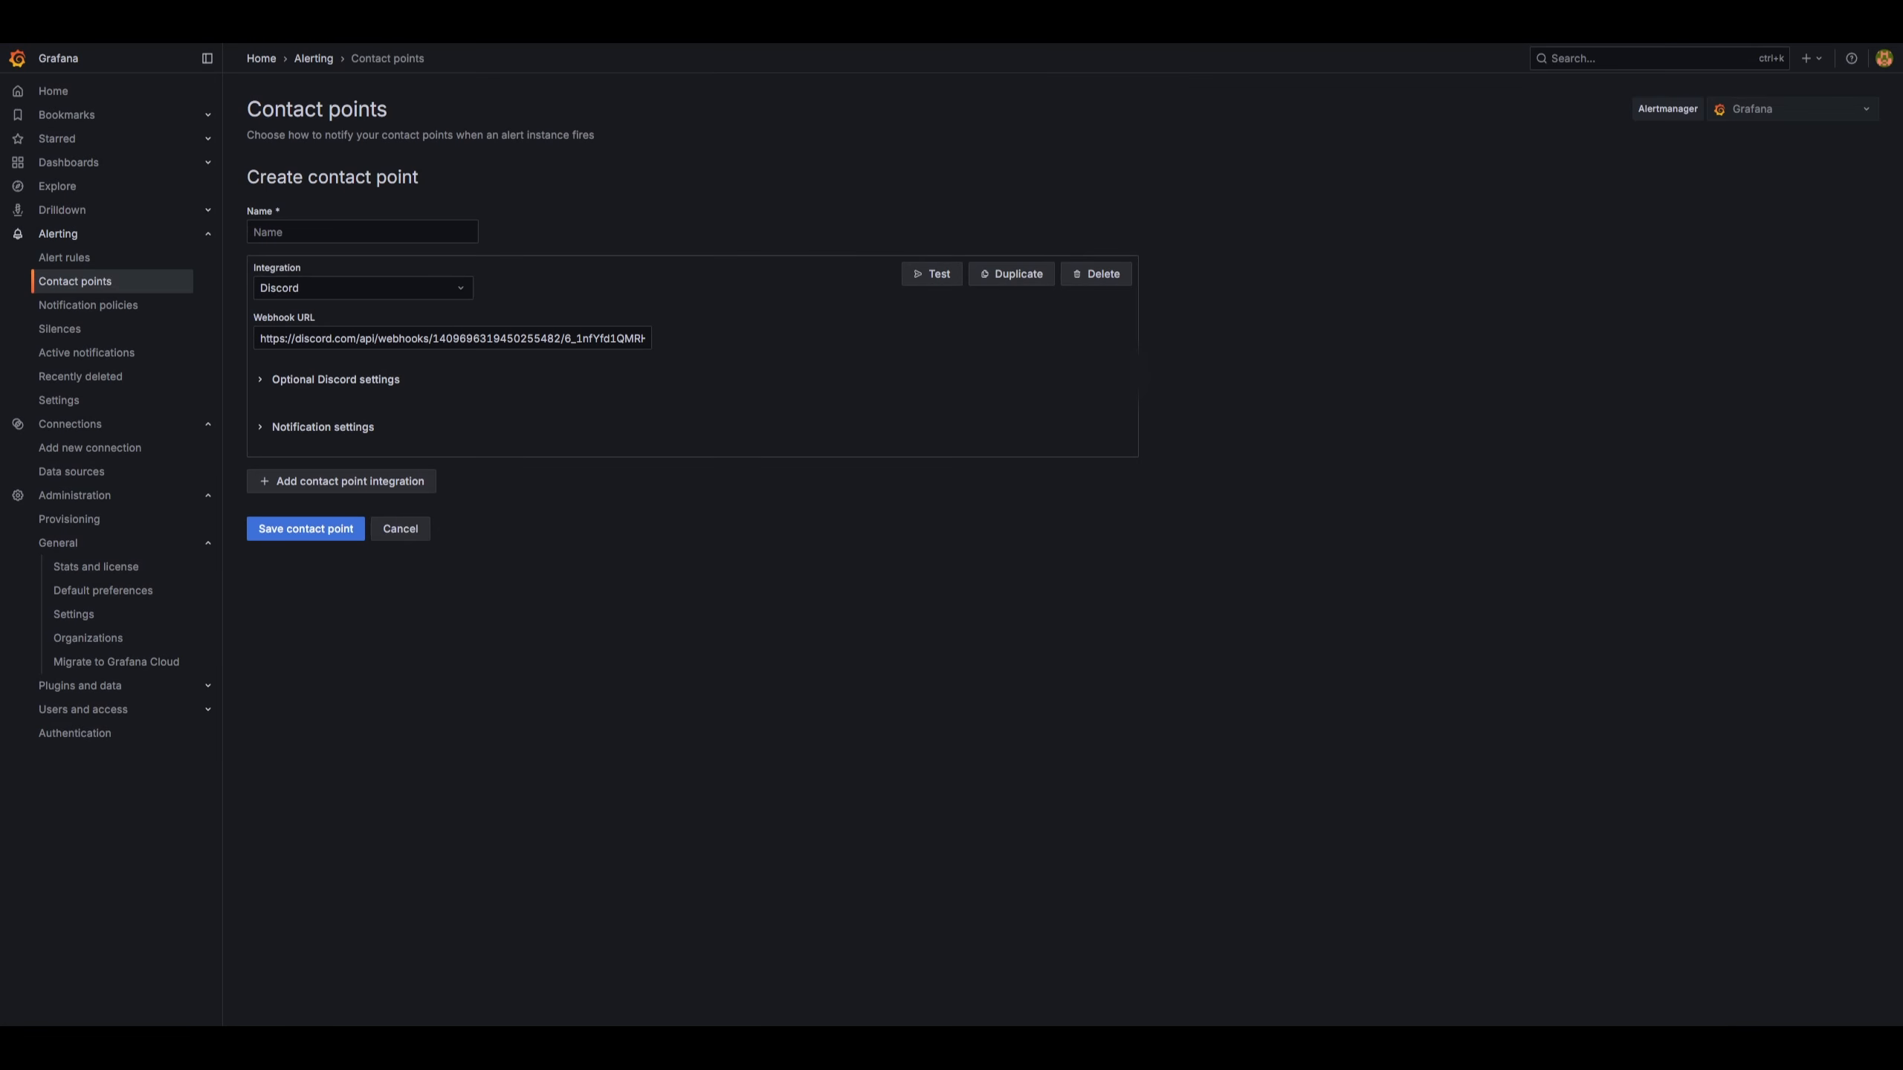
Back in Grafana, name the contact point Discord with the copied webhook URL and send a test notification.
{"action": "type", "text": "Discord"}
{"action": "left_click", "coordinate": [932, 277]}
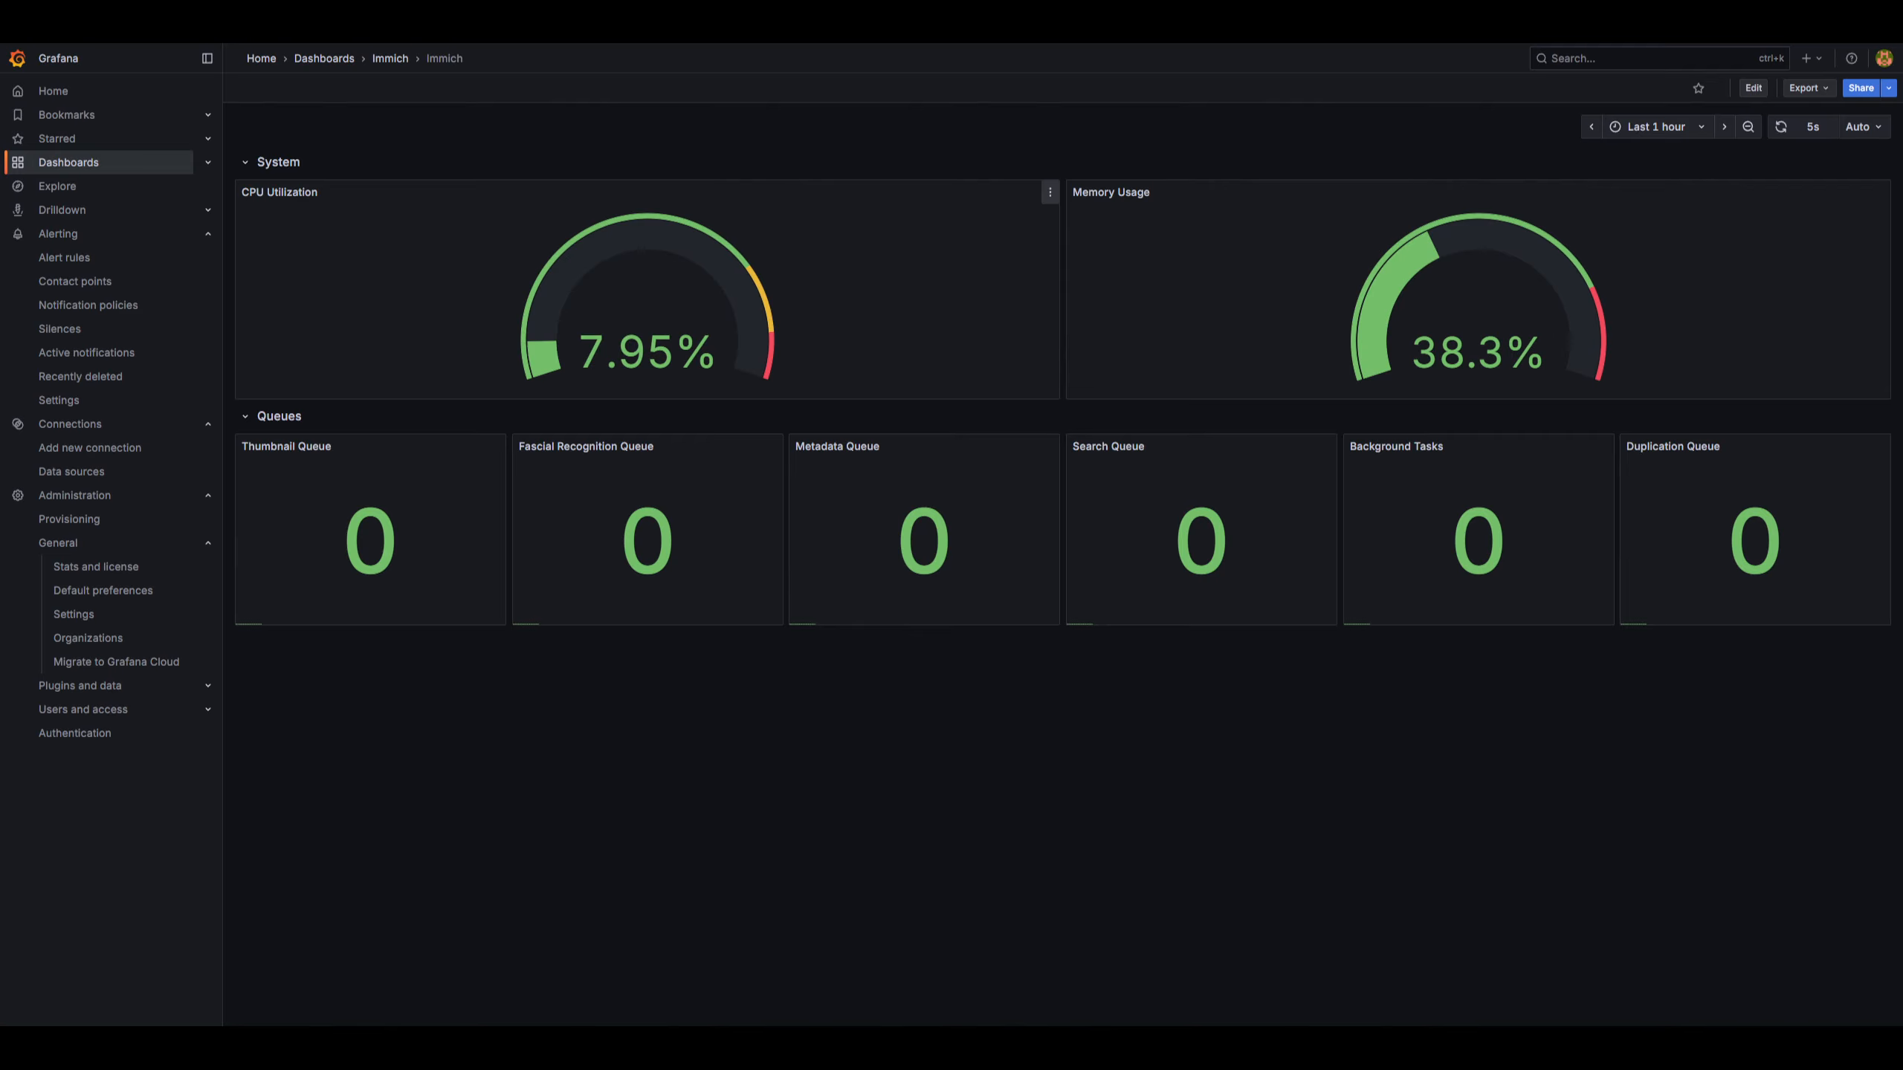
Create a new alert rule from the CPU Utilization panel that fires when the query is above 90.
{"action": "left_click", "coordinate": [1049, 192]}
{"action": "mouse_move", "coordinate": [972, 344]}
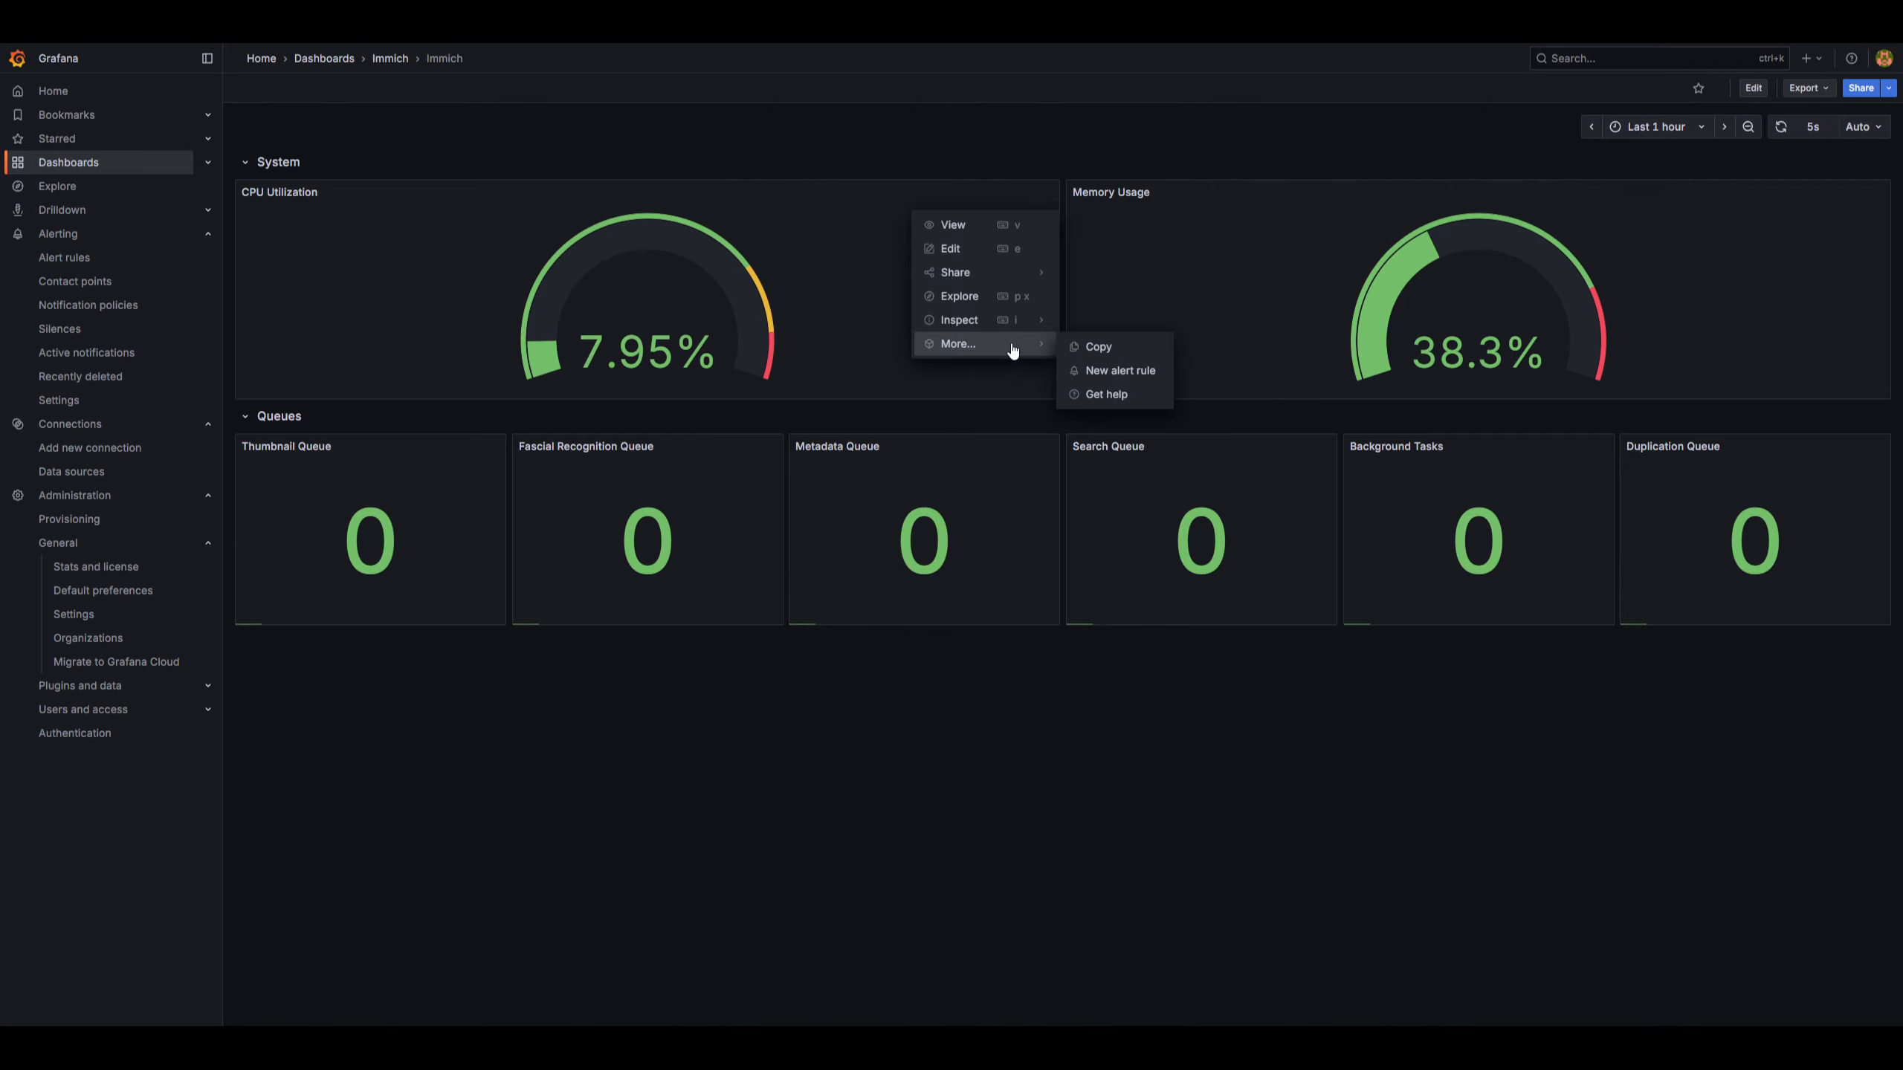
{"action": "left_click", "coordinate": [1119, 371]}
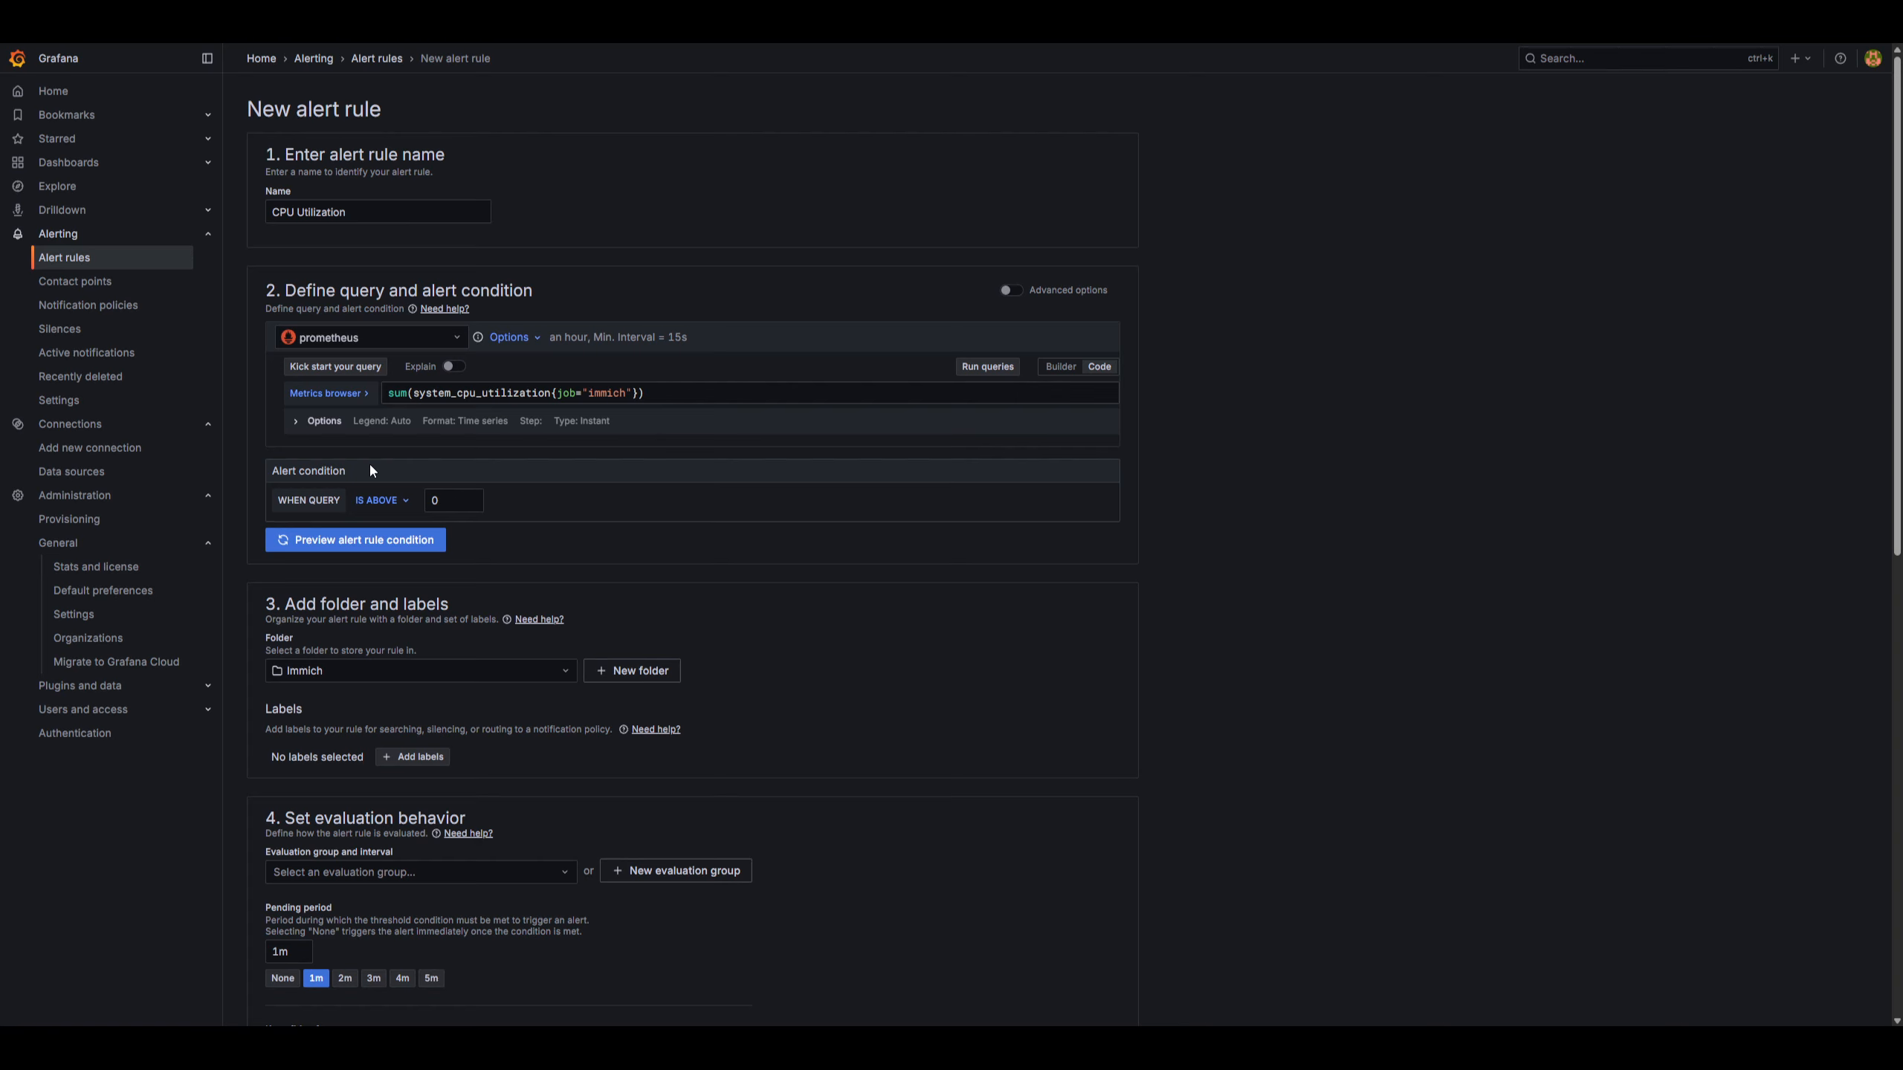
{"action": "left_click", "coordinate": [446, 502]}
{"action": "left_click", "coordinate": [1076, 523]}
{"action": "scroll", "coordinate": [1216, 569], "scroll_direction": "down", "scroll_amount": 5}
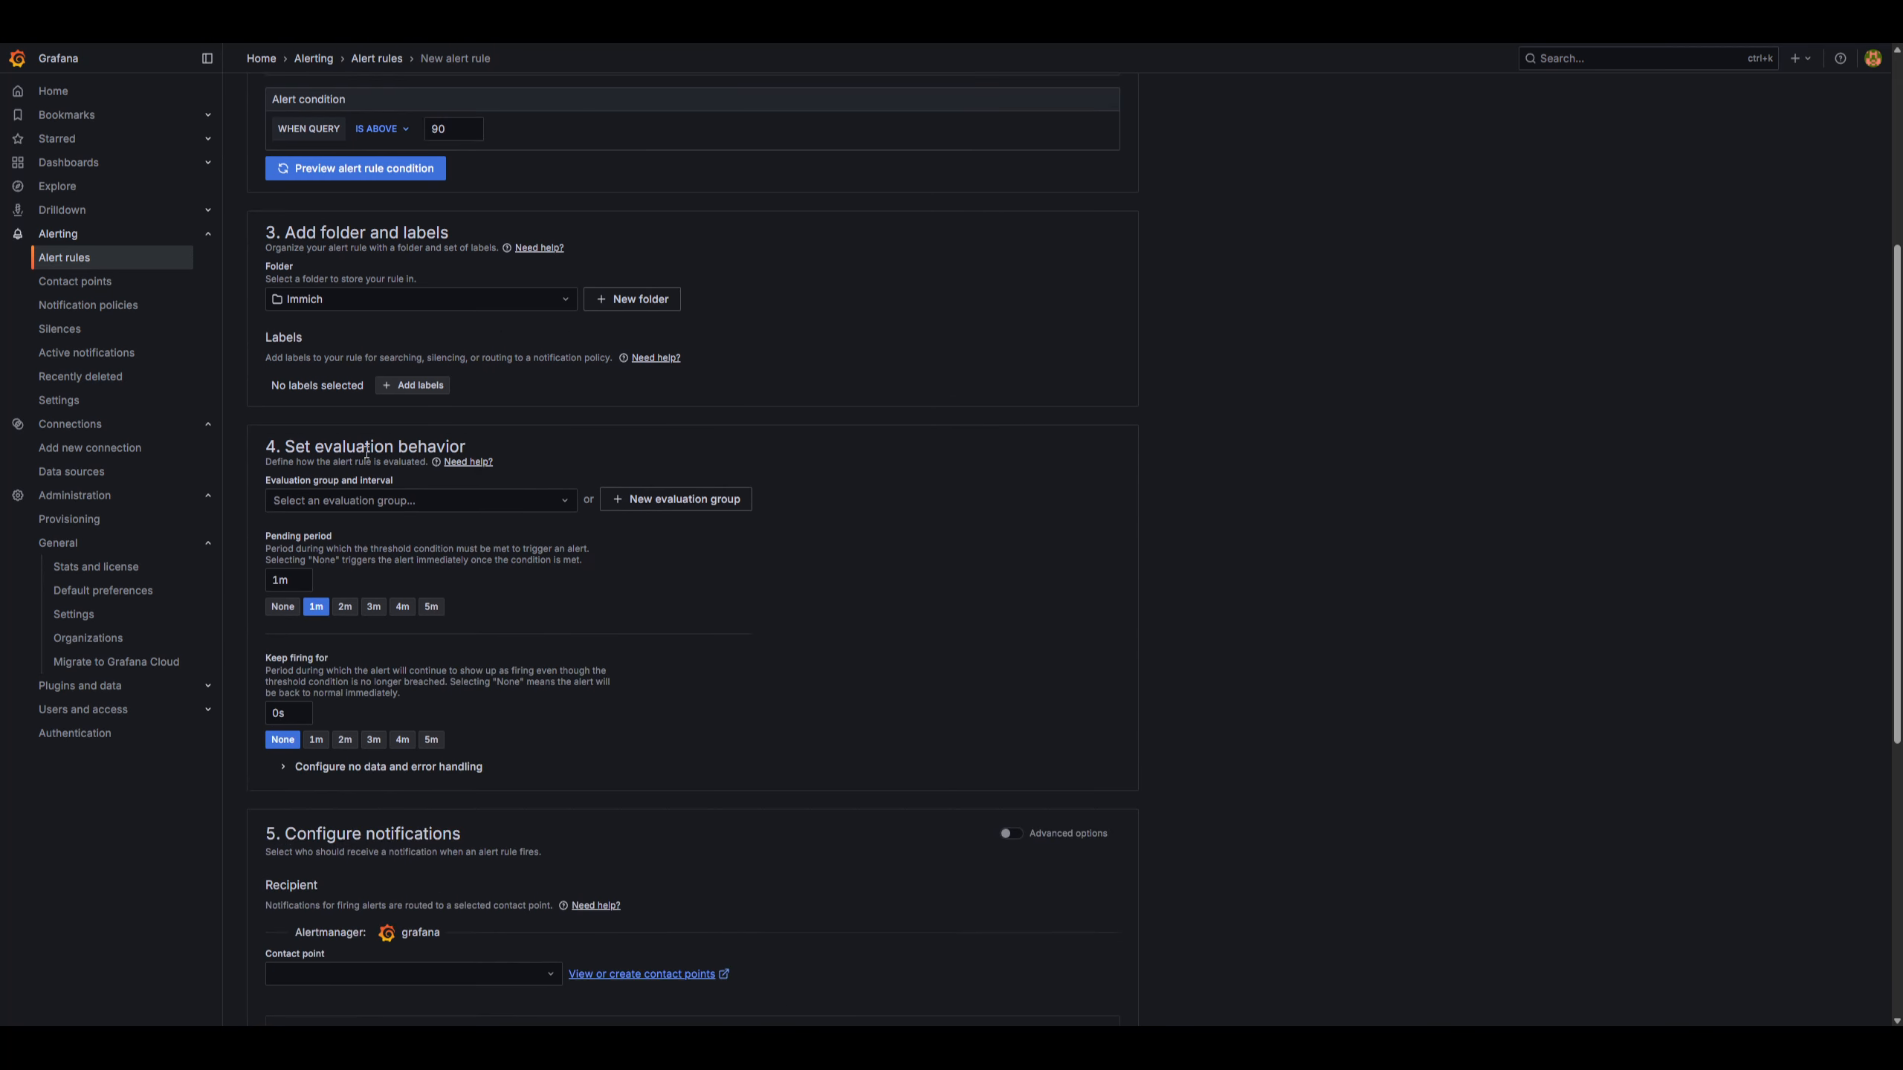
Create a new evaluation group named system for the alert rule.
{"action": "left_click", "coordinate": [669, 506]}
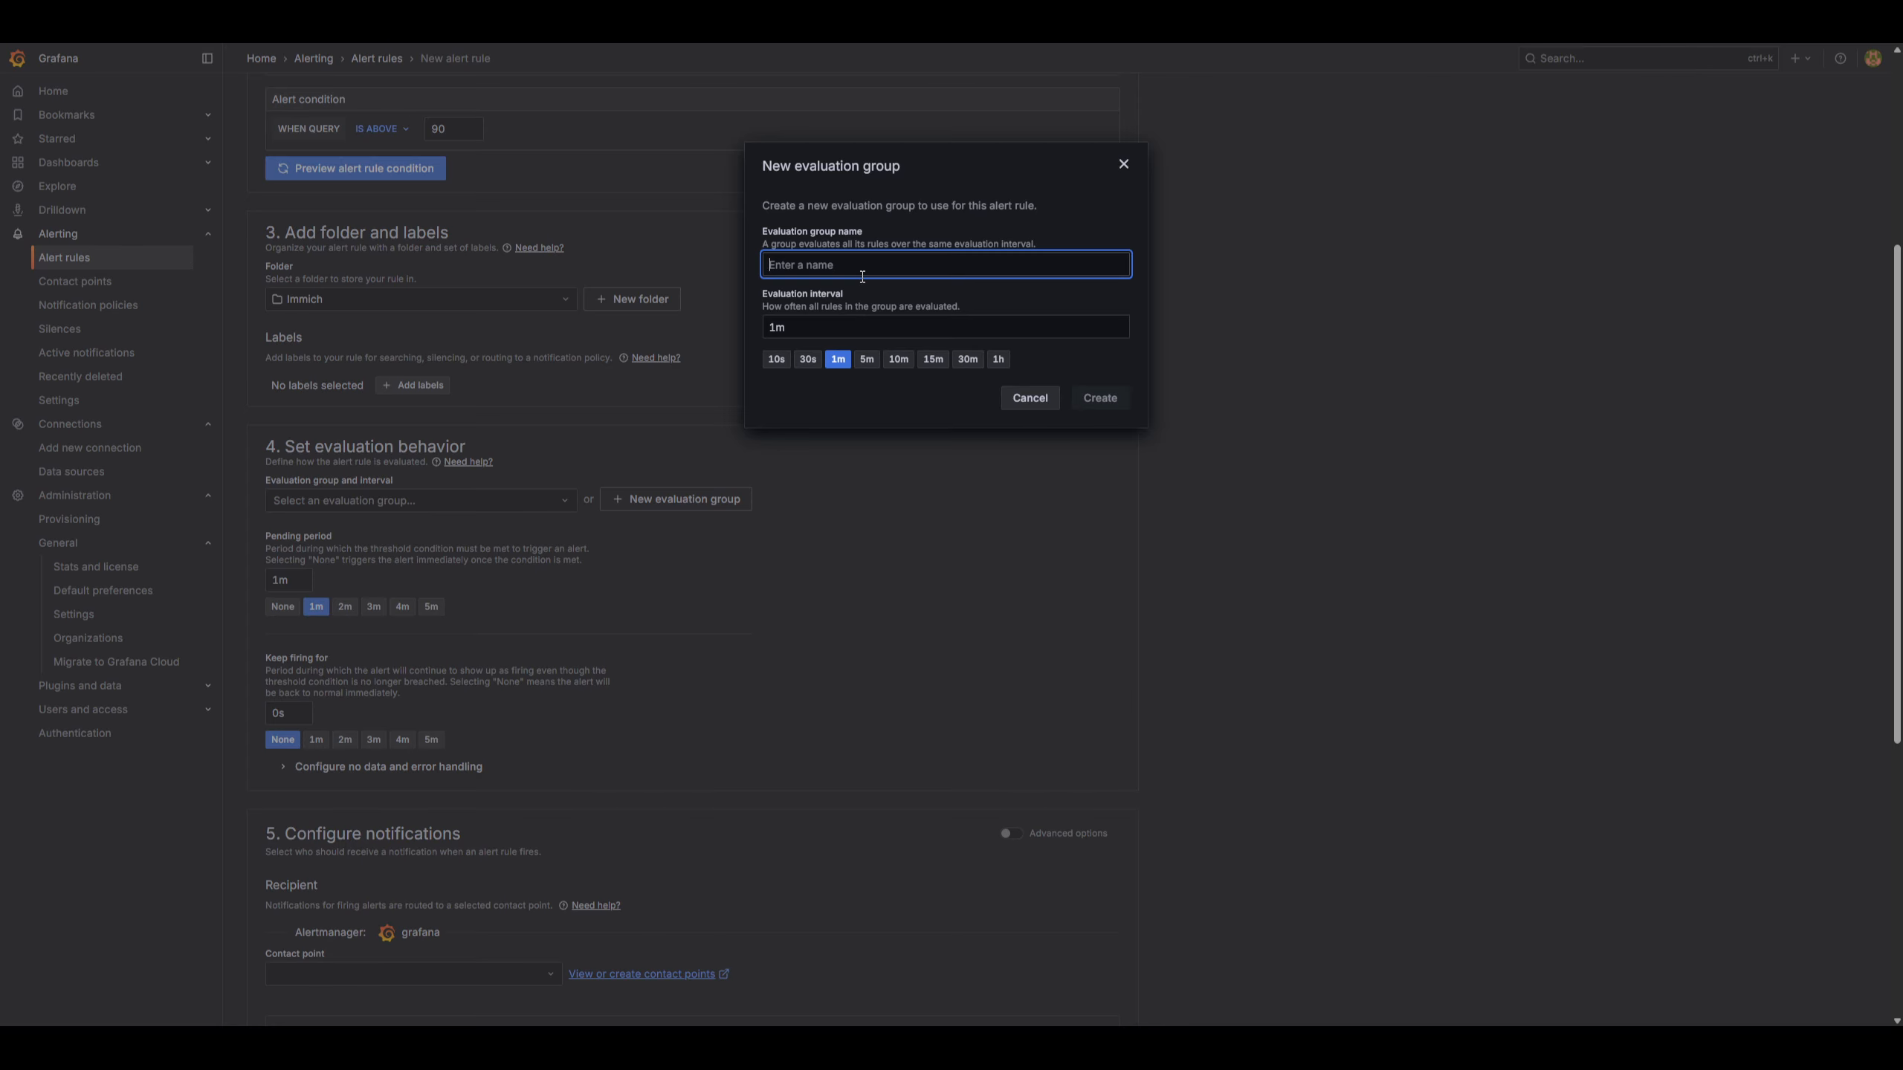
{"action": "type", "text": "system"}
{"action": "left_click", "coordinate": [1100, 397]}
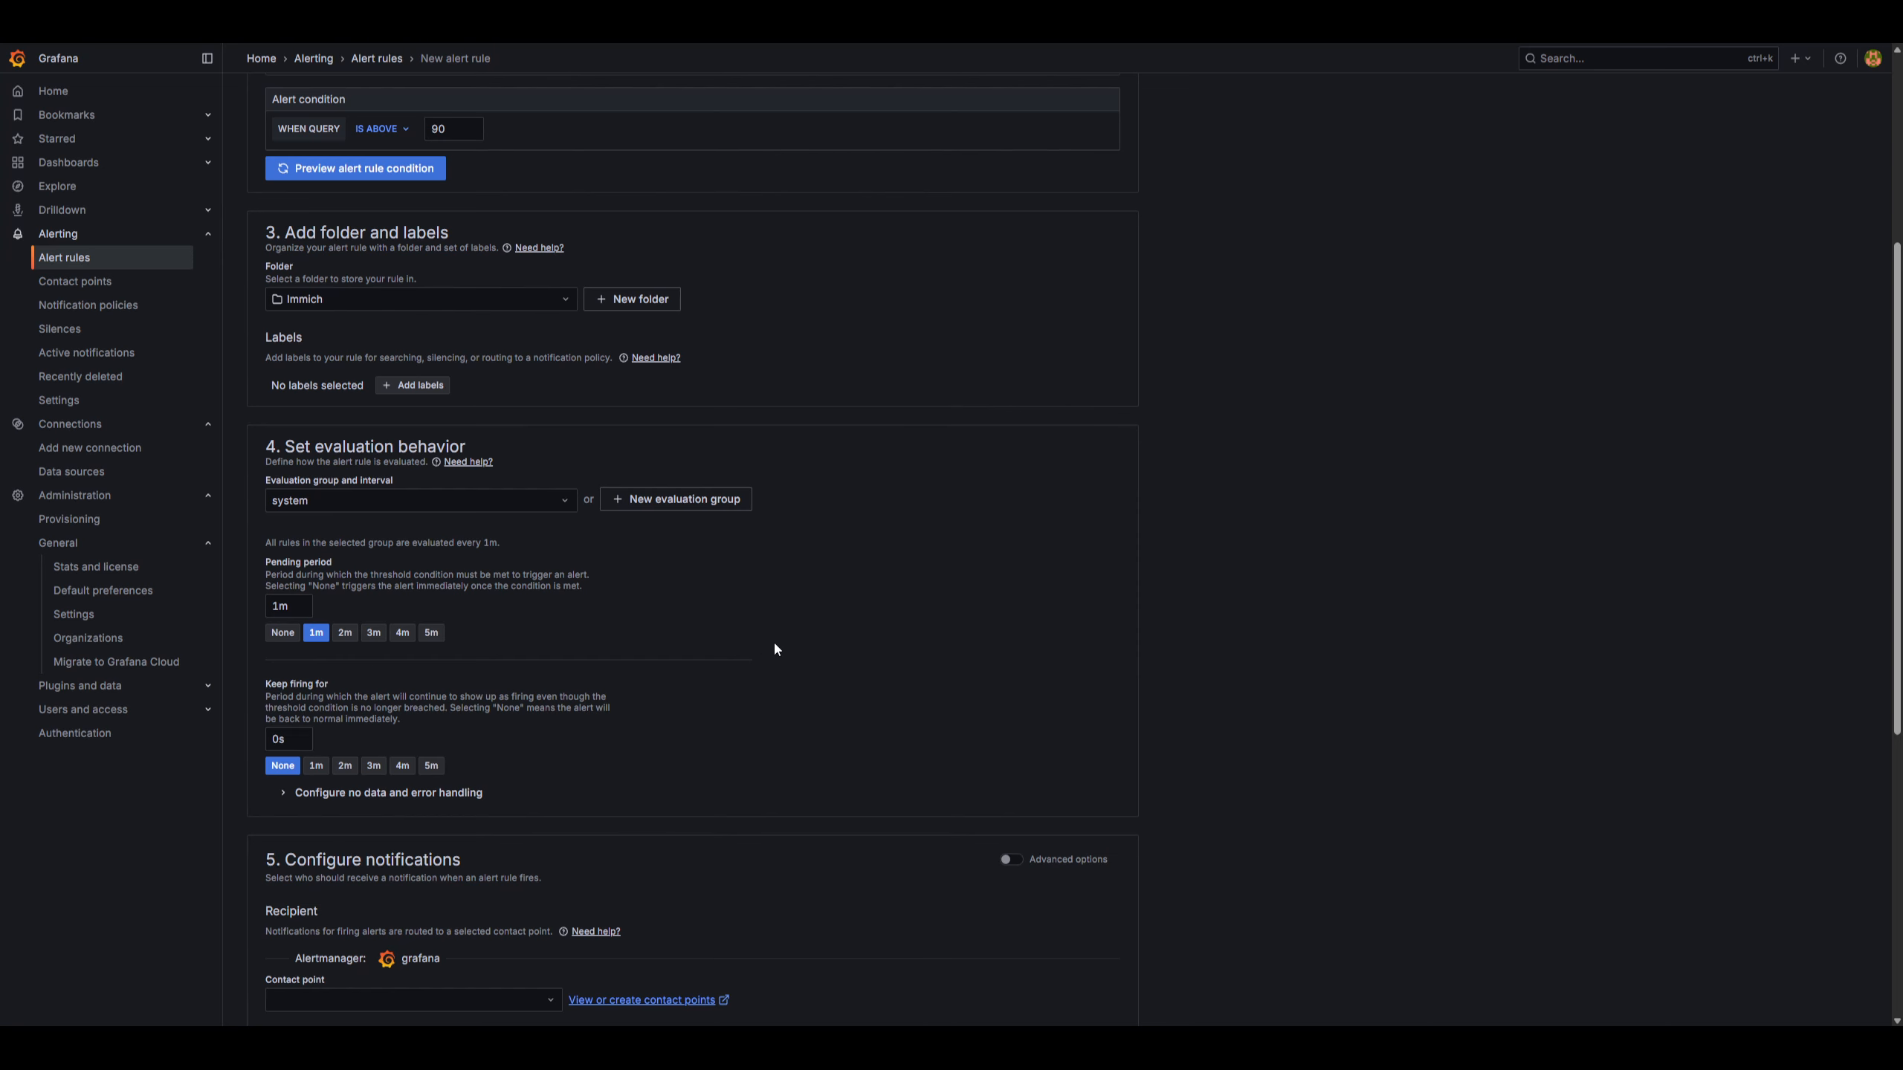
Select Discord as the rule's contact point and save the alert rule.
{"action": "scroll", "coordinate": [773, 639], "scroll_direction": "down", "scroll_amount": 4}
{"action": "left_click", "coordinate": [449, 706]}
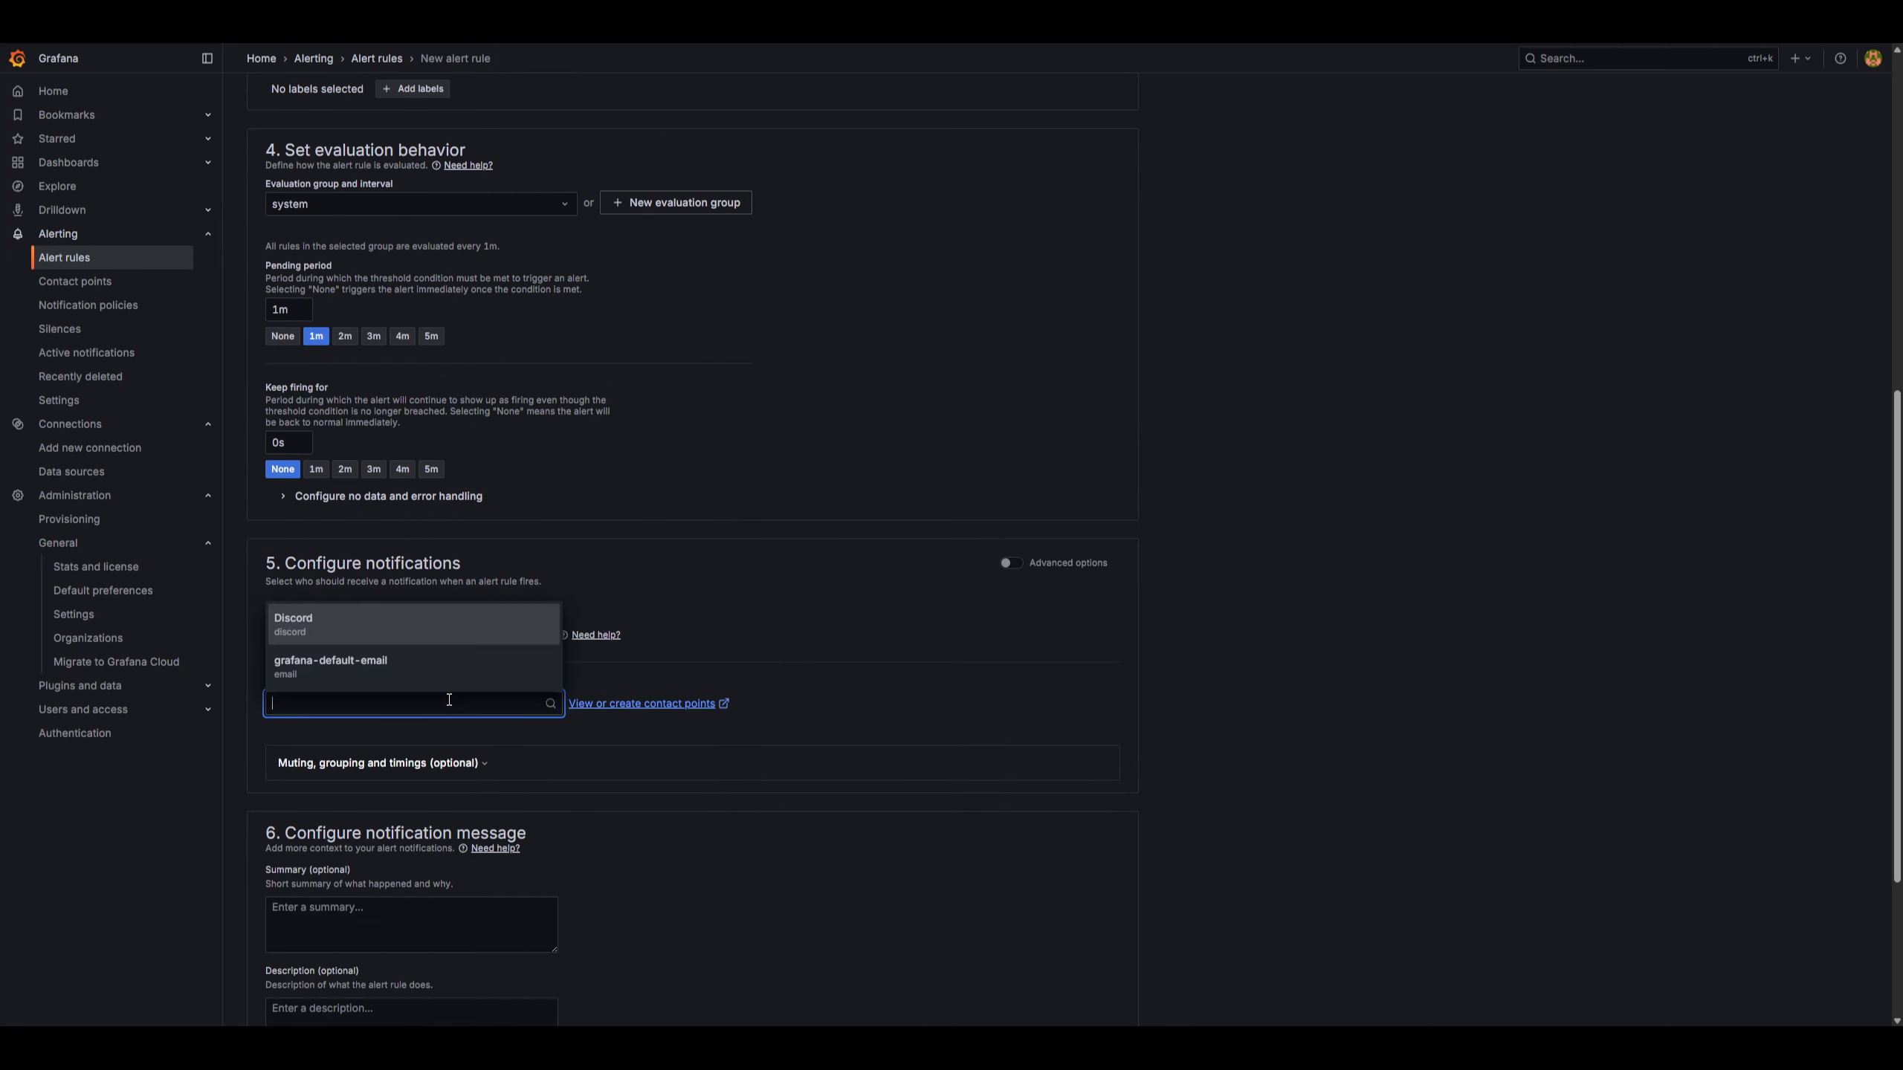
{"action": "left_click", "coordinate": [333, 624]}
{"action": "scroll", "coordinate": [423, 577], "scroll_direction": "down", "scroll_amount": 3}
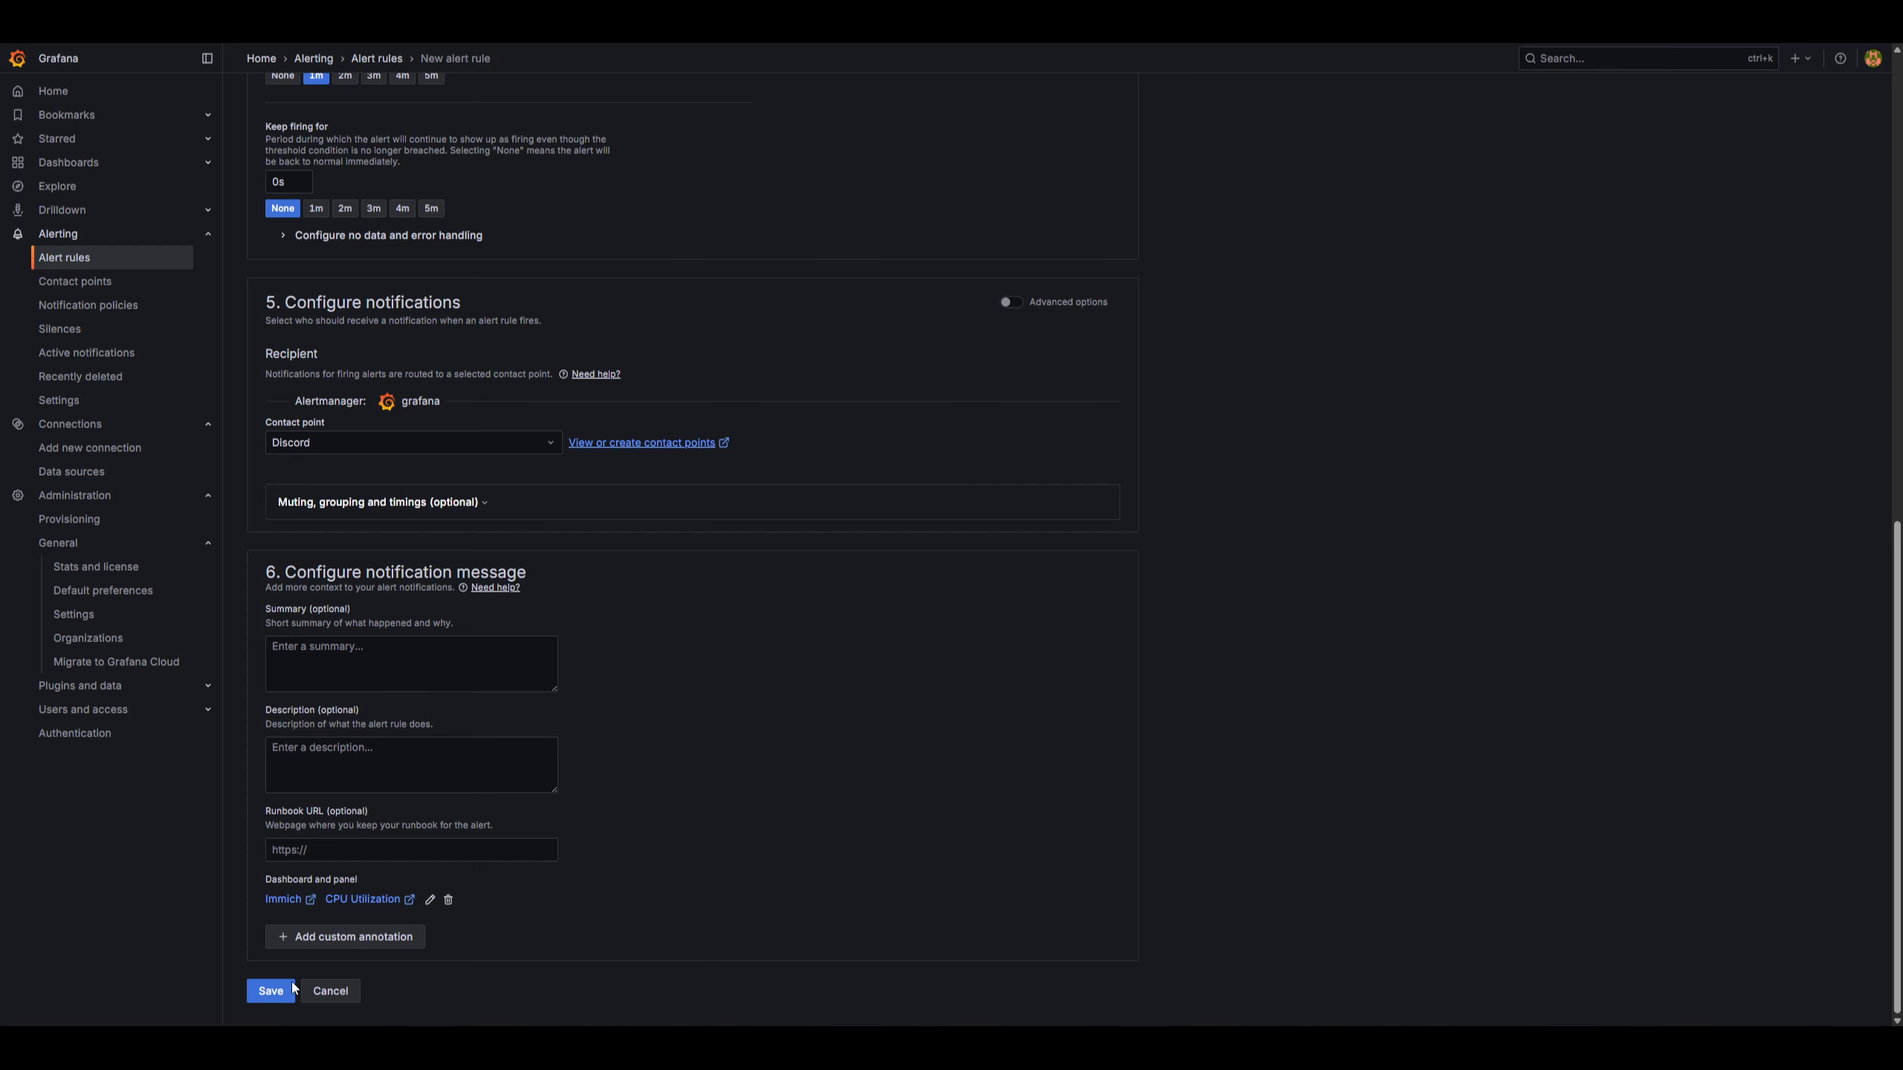
{"action": "left_click", "coordinate": [268, 989]}
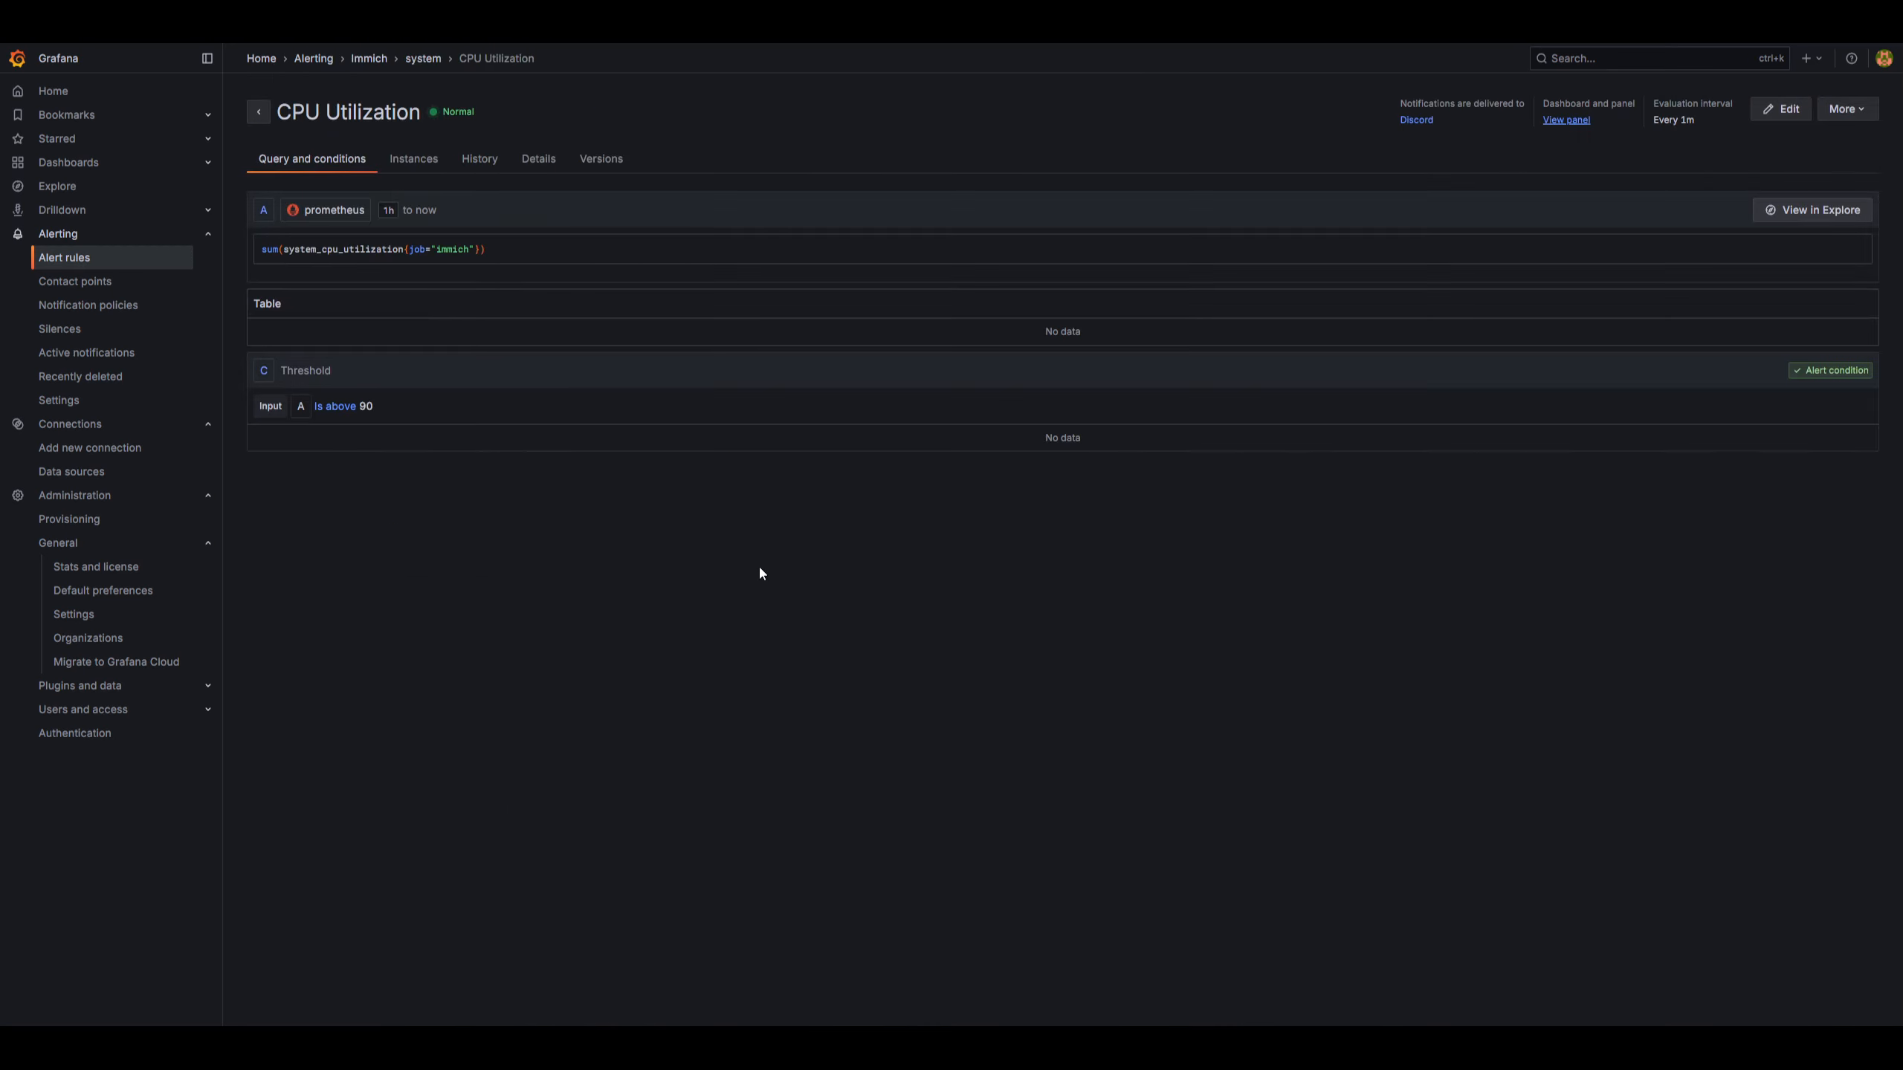